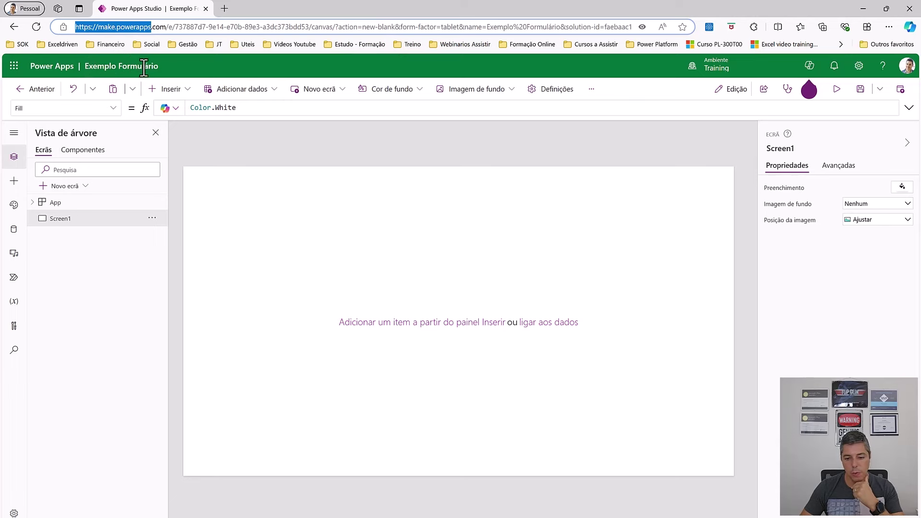
Step: Review the app's general settings and the Atualizações settings, including whether modern controls and themes are enabled
{"action": "left_click", "coordinate": [593, 91]}
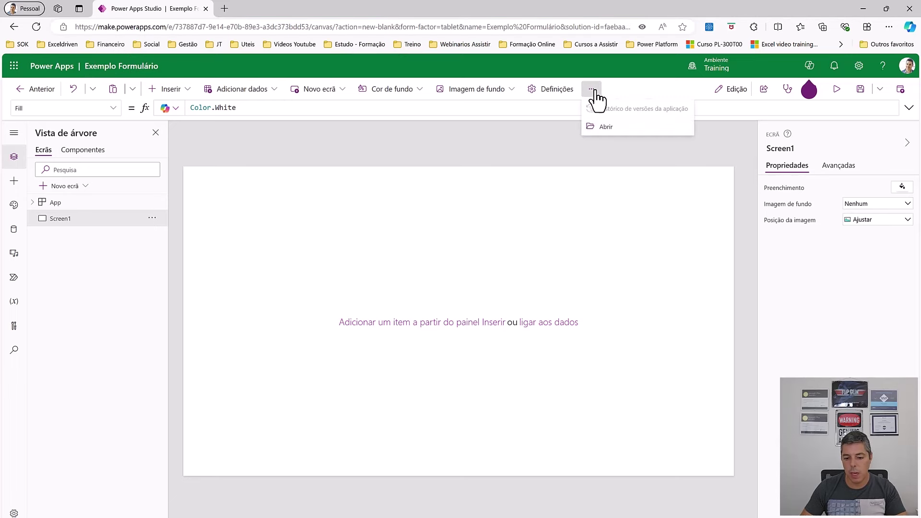
{"action": "left_click", "coordinate": [562, 94]}
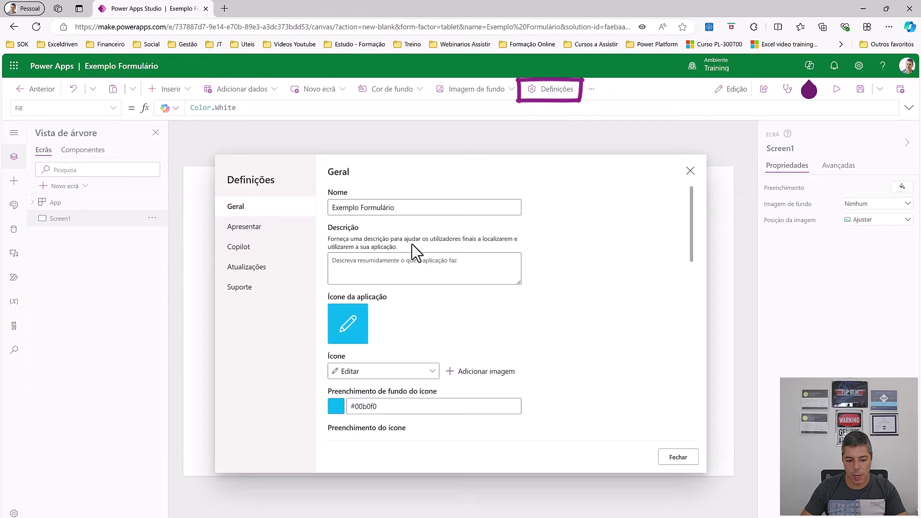
{"action": "scroll", "coordinate": [449, 322], "scroll_direction": "down", "scroll_amount": 5}
{"action": "scroll", "coordinate": [447, 312], "scroll_direction": "down", "scroll_amount": 4}
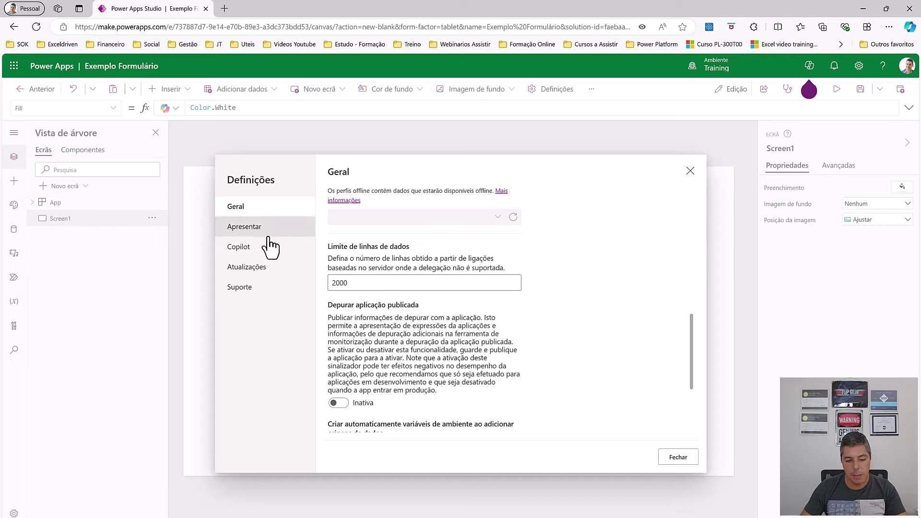
{"action": "left_click", "coordinate": [255, 270]}
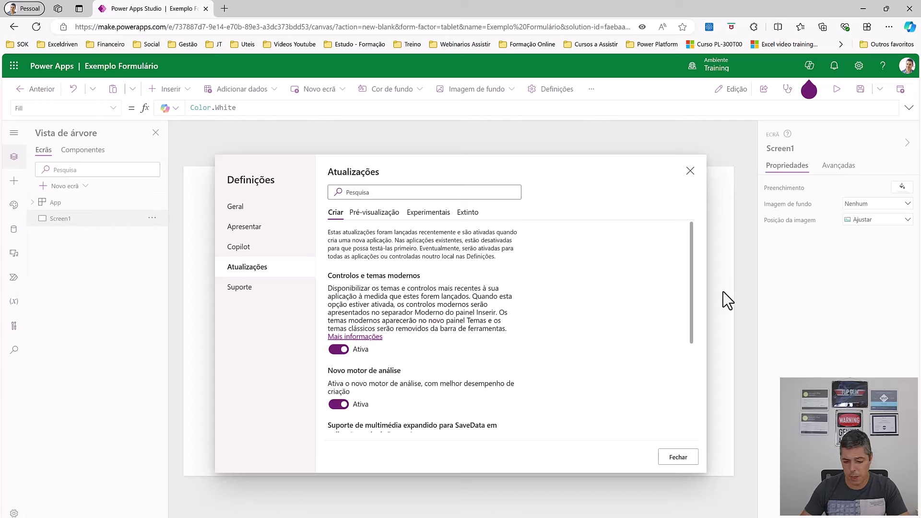
{"action": "left_click", "coordinate": [690, 170]}
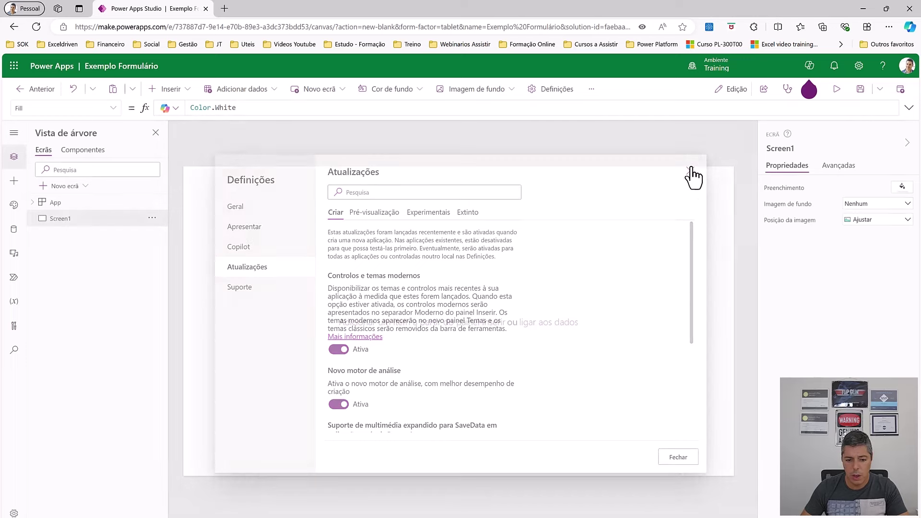
Step: Rename Screen1 as HOME
{"action": "double_click", "coordinate": [84, 218]}
{"action": "type", "text": "HOME"}
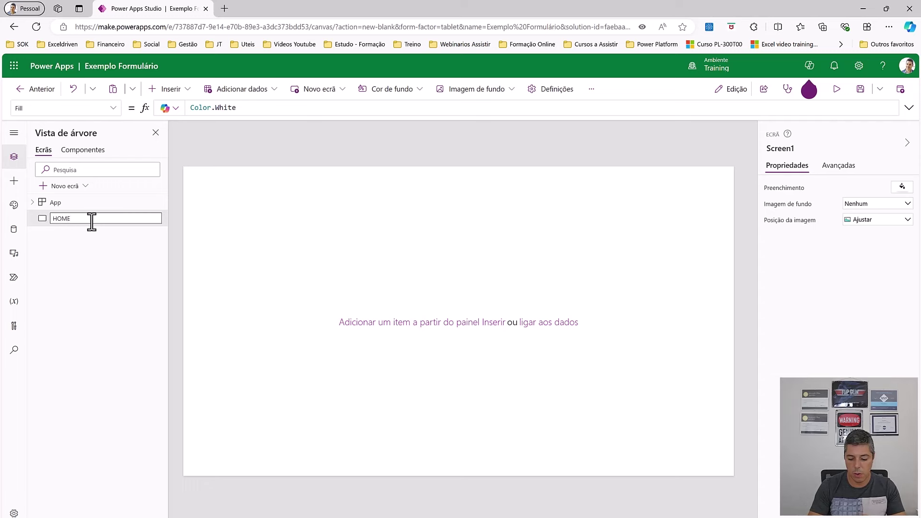
{"action": "key", "text": "Return"}
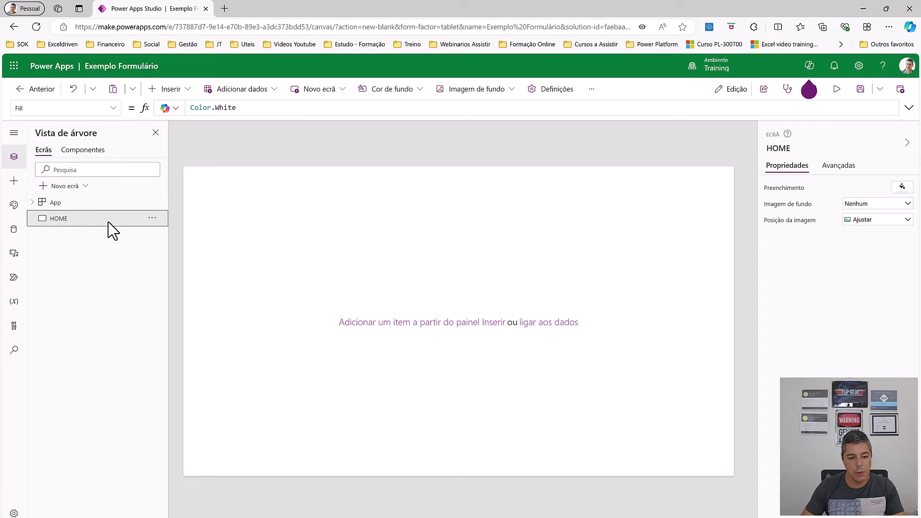
Step: Add a second screen from the Em branco layout and name it FORM
{"action": "left_click", "coordinate": [310, 90]}
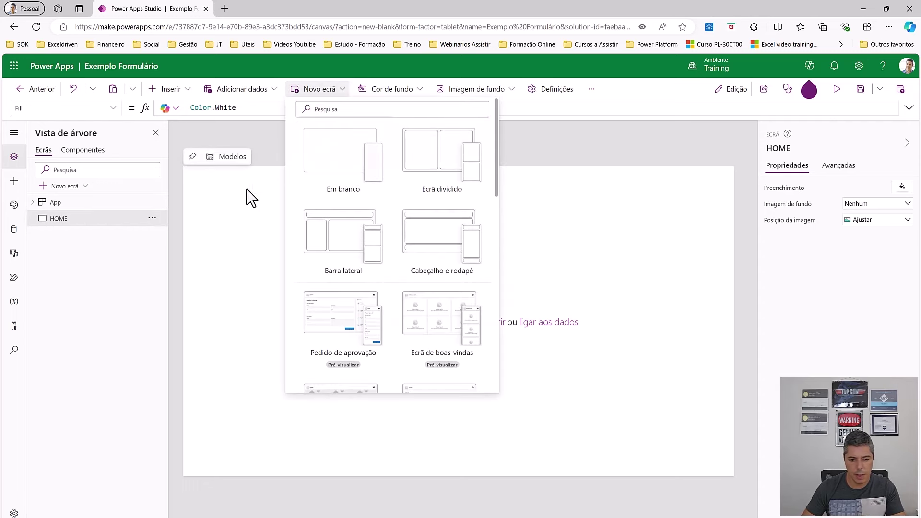
{"action": "left_click", "coordinate": [325, 165]}
{"action": "double_click", "coordinate": [104, 234]}
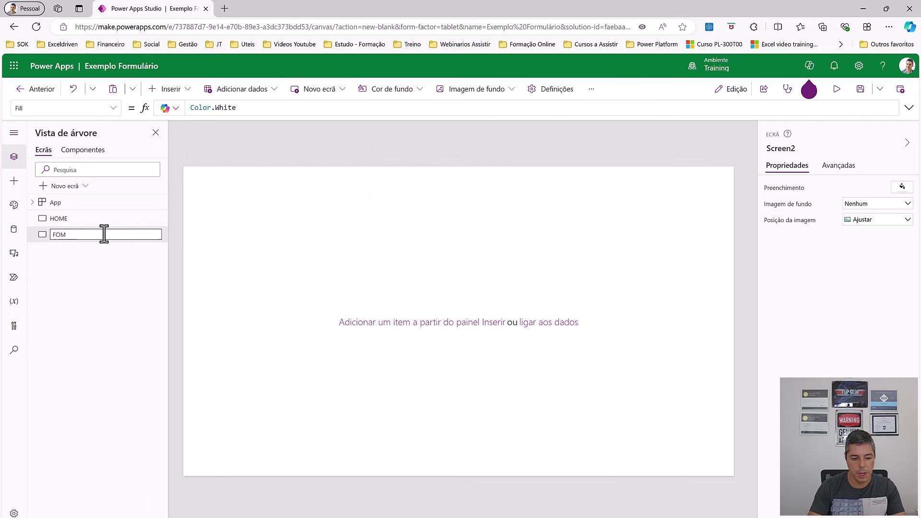
{"action": "key", "text": "Return"}
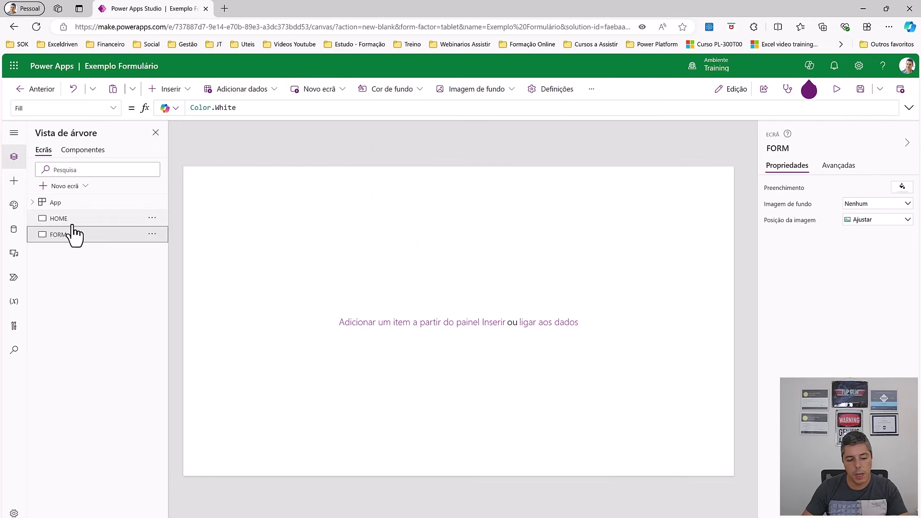
Step: With the HOME screen selected, start adding a data source through the existing Excel Online (Empresas) connection
{"action": "left_click", "coordinate": [73, 223]}
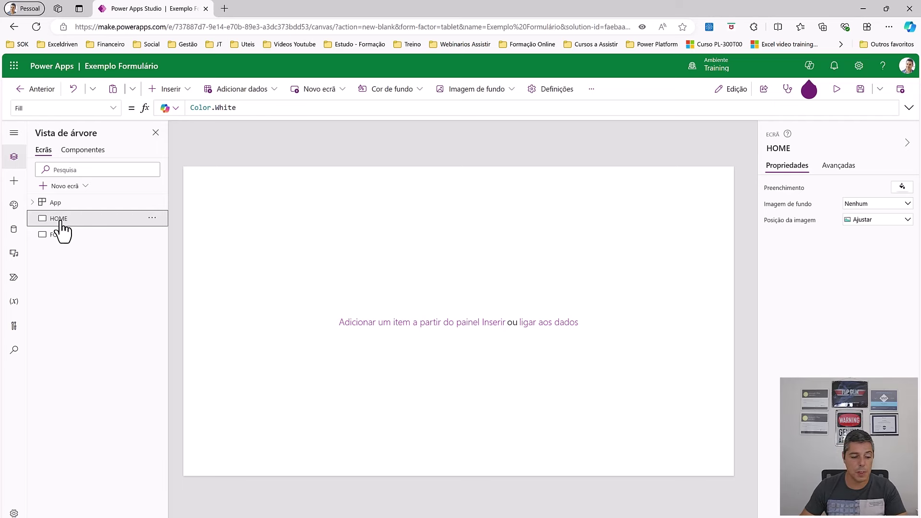
{"action": "left_click", "coordinate": [15, 229]}
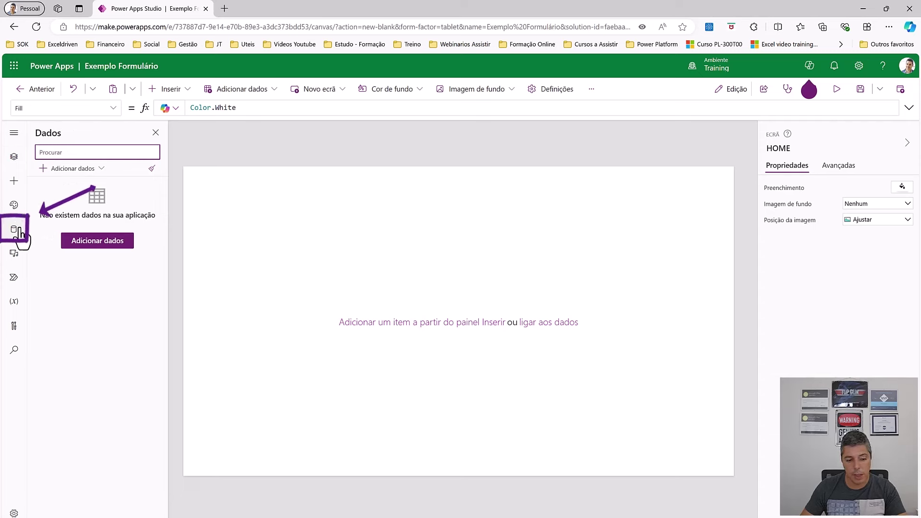
{"action": "left_click", "coordinate": [84, 170]}
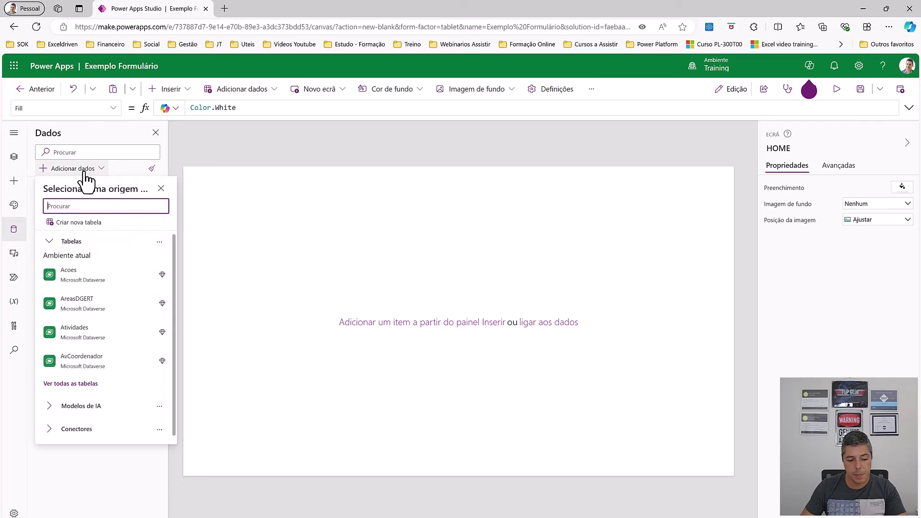
{"action": "scroll", "coordinate": [79, 354], "scroll_direction": "down", "scroll_amount": 1}
{"action": "left_click", "coordinate": [52, 422]}
{"action": "scroll", "coordinate": [62, 414], "scroll_direction": "down", "scroll_amount": 3}
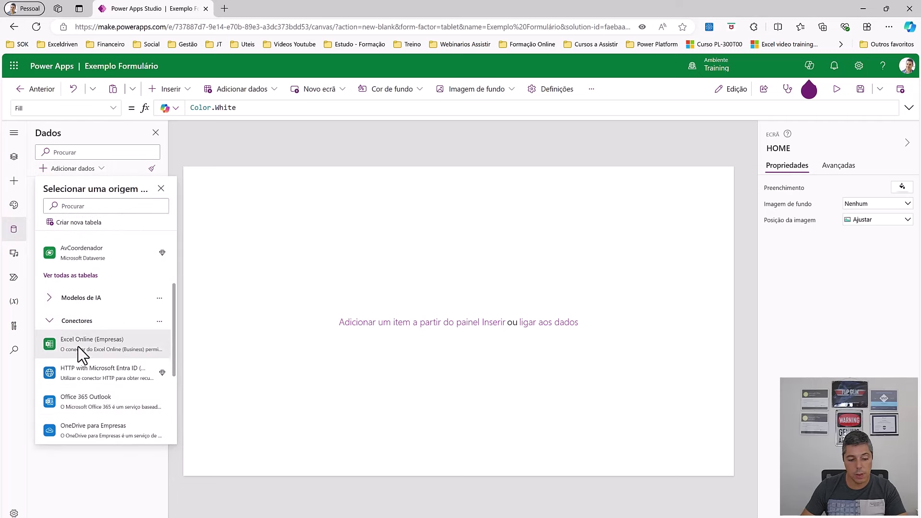
{"action": "mouse_move", "coordinate": [79, 346]}
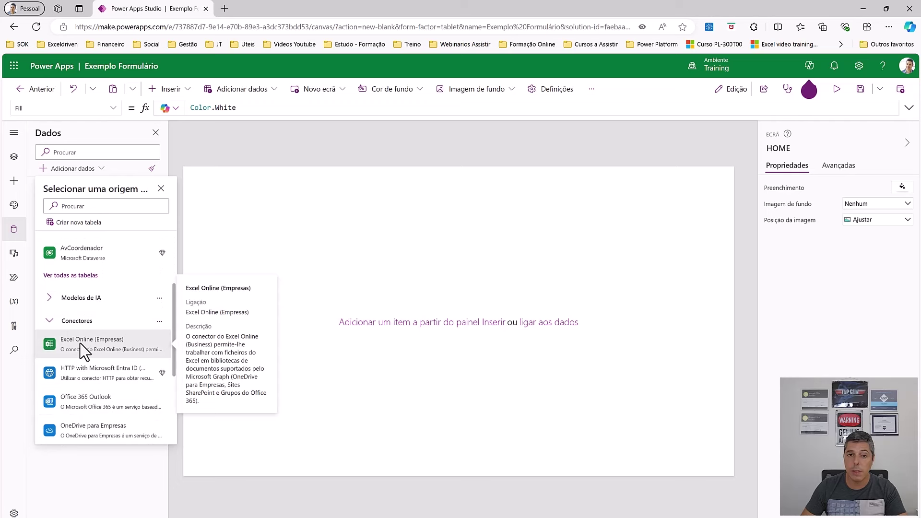
{"action": "left_click", "coordinate": [85, 347]}
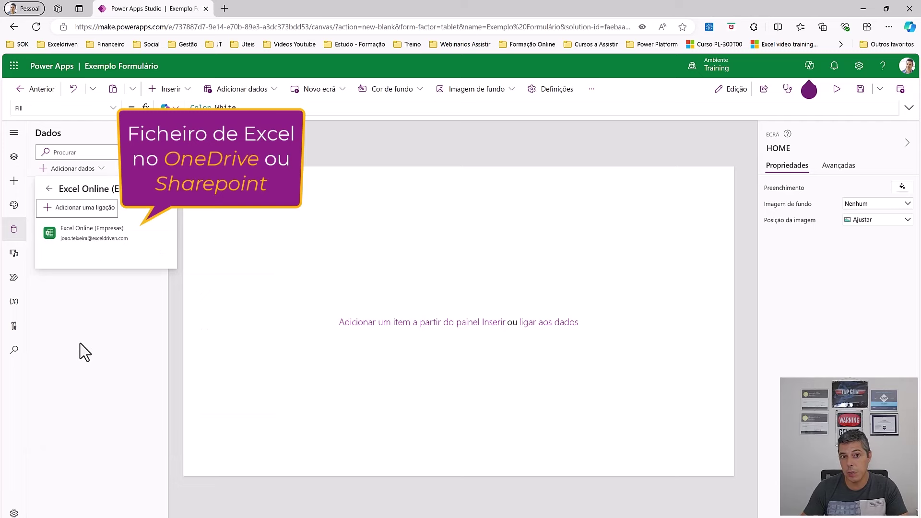
{"action": "left_click", "coordinate": [79, 231]}
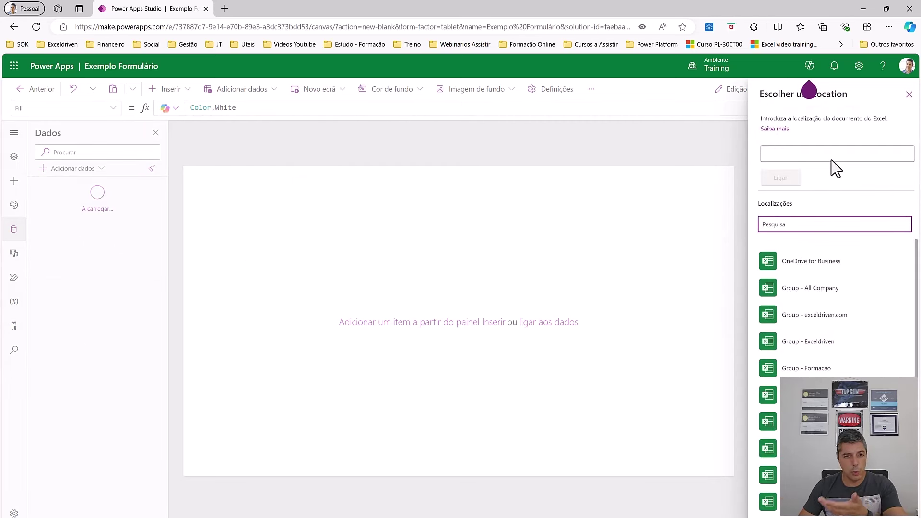
Step: Choose the Departamentos table from Departamentos.xlsx in the 10 - Tutoriais folder of OneDrive for Business
{"action": "scroll", "coordinate": [841, 280], "scroll_direction": "down", "scroll_amount": 5}
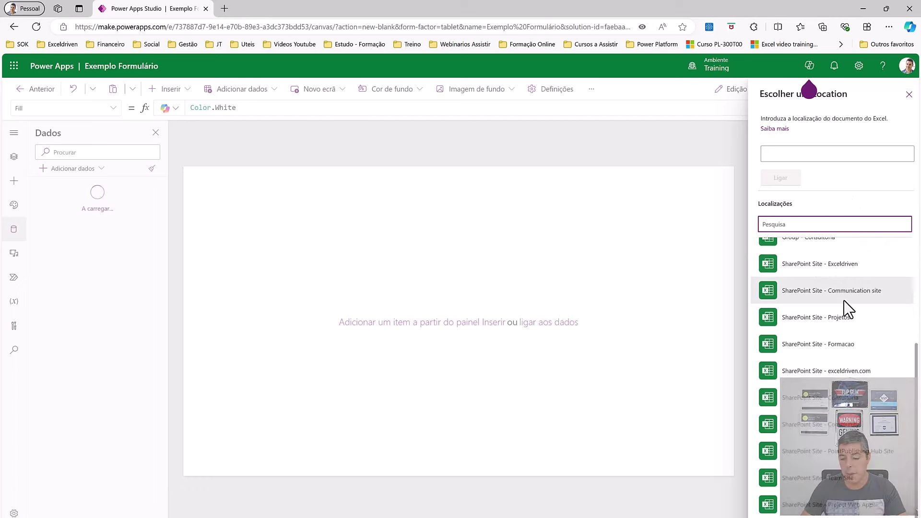
{"action": "scroll", "coordinate": [859, 386], "scroll_direction": "up", "scroll_amount": 5}
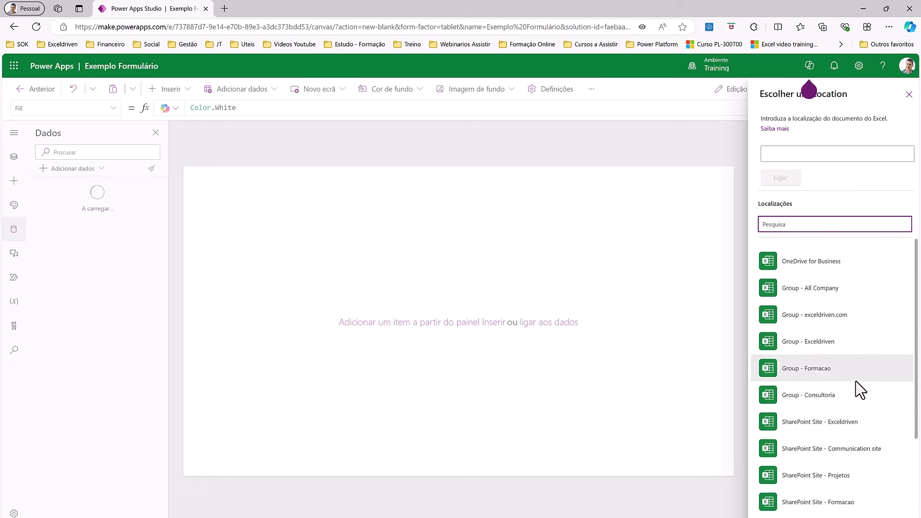
{"action": "left_click", "coordinate": [811, 261]}
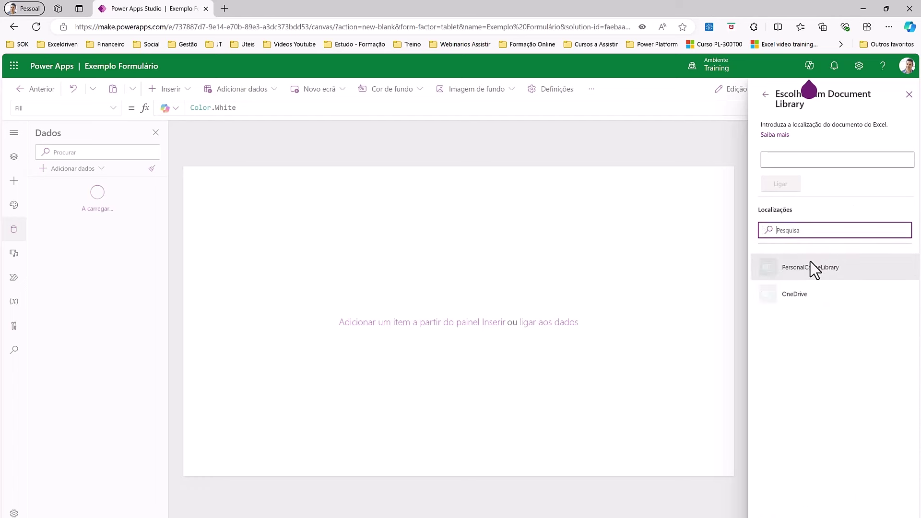
{"action": "left_click", "coordinate": [811, 294]}
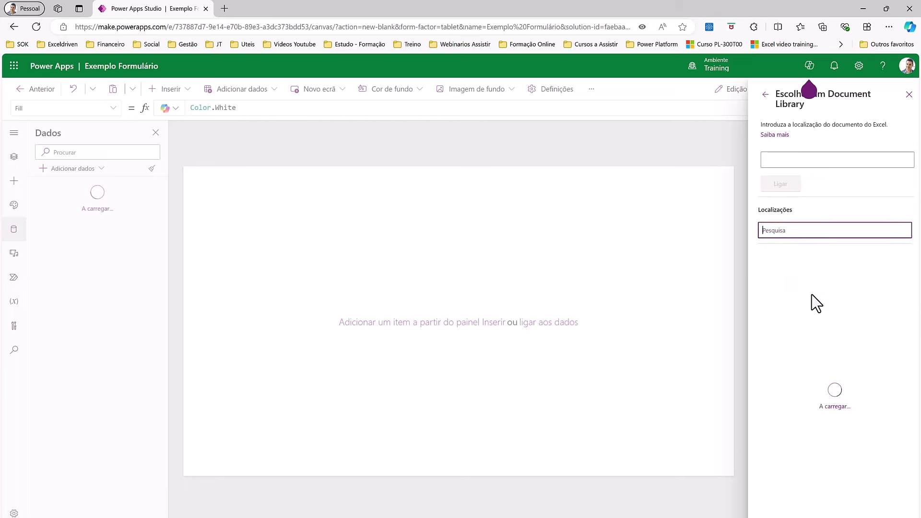
{"action": "scroll", "coordinate": [823, 324], "scroll_direction": "down", "scroll_amount": 2}
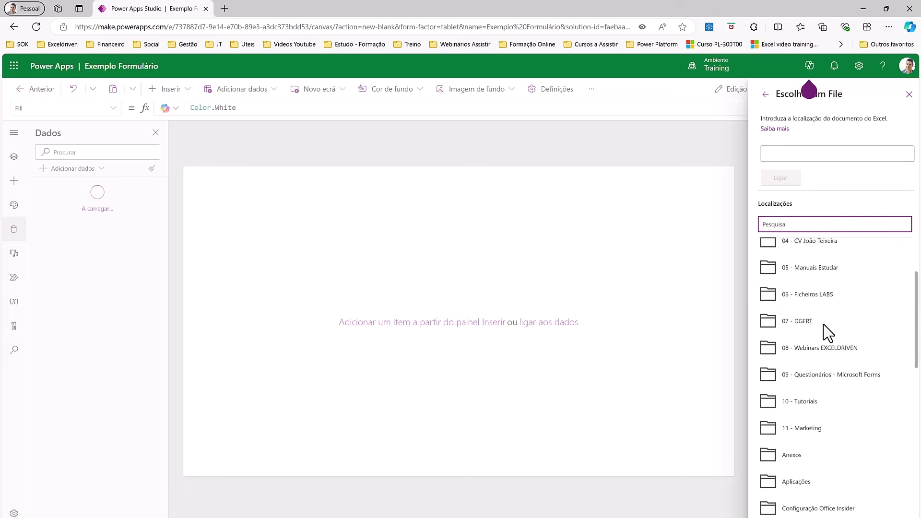
{"action": "left_click", "coordinate": [814, 401]}
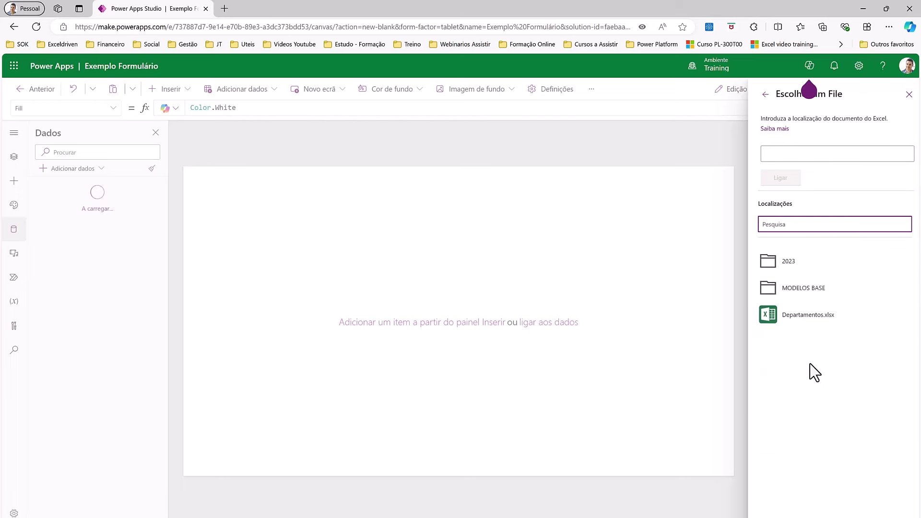
{"action": "left_click", "coordinate": [811, 316]}
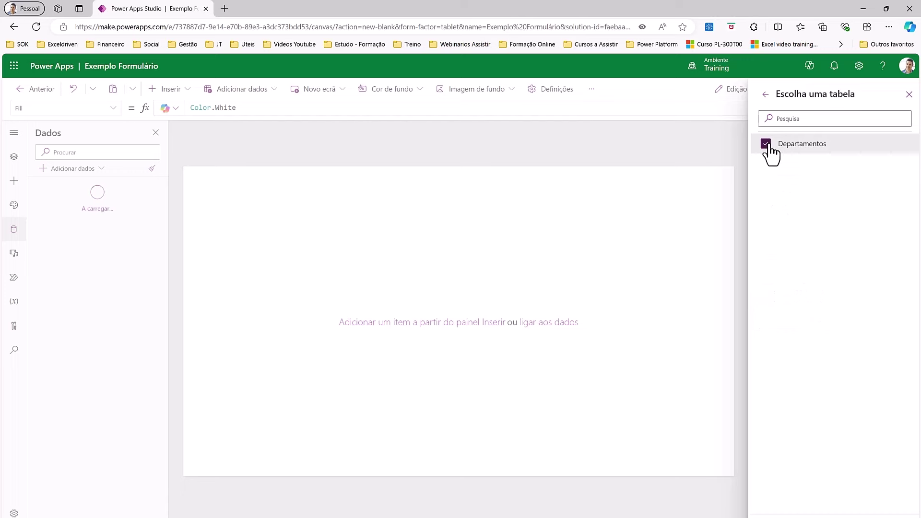
{"action": "left_click", "coordinate": [774, 508]}
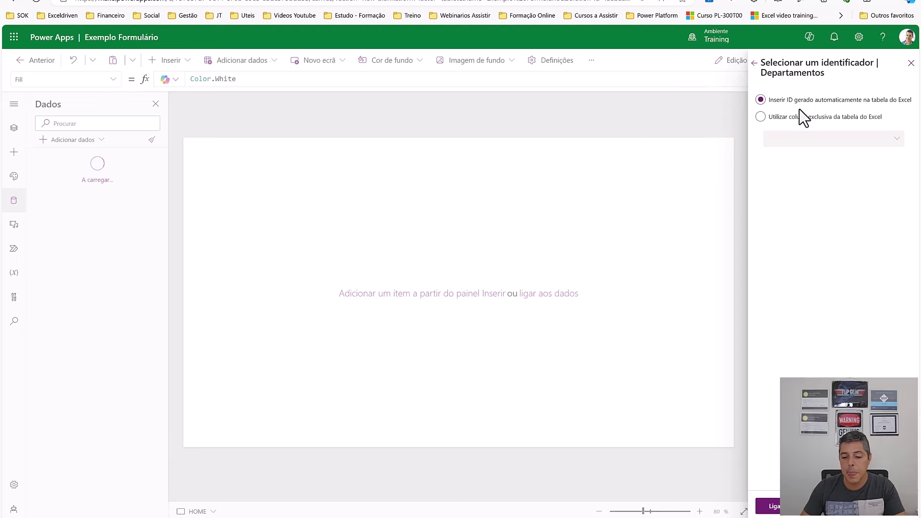
Step: Use the Excel table's own ID column as the unique identifier and connect the Departamentos table
{"action": "left_click", "coordinate": [796, 116]}
{"action": "left_click", "coordinate": [804, 139]}
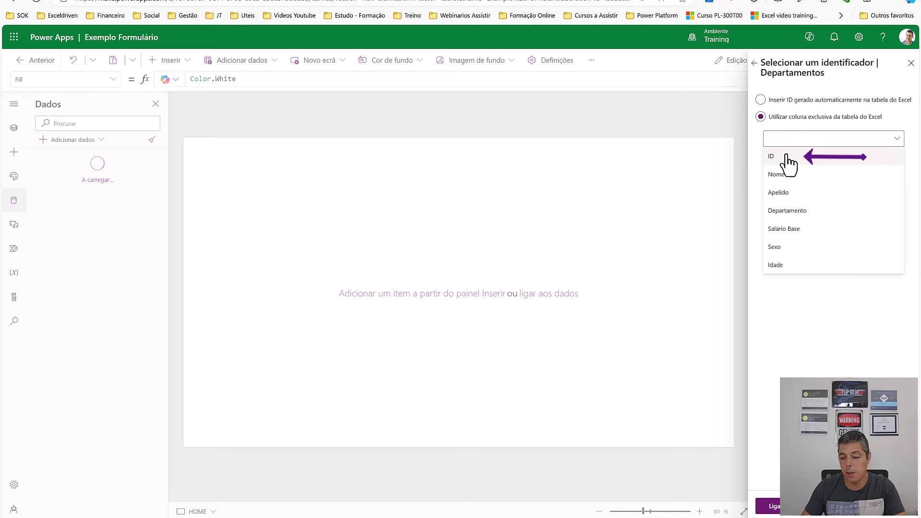
{"action": "left_click", "coordinate": [786, 156]}
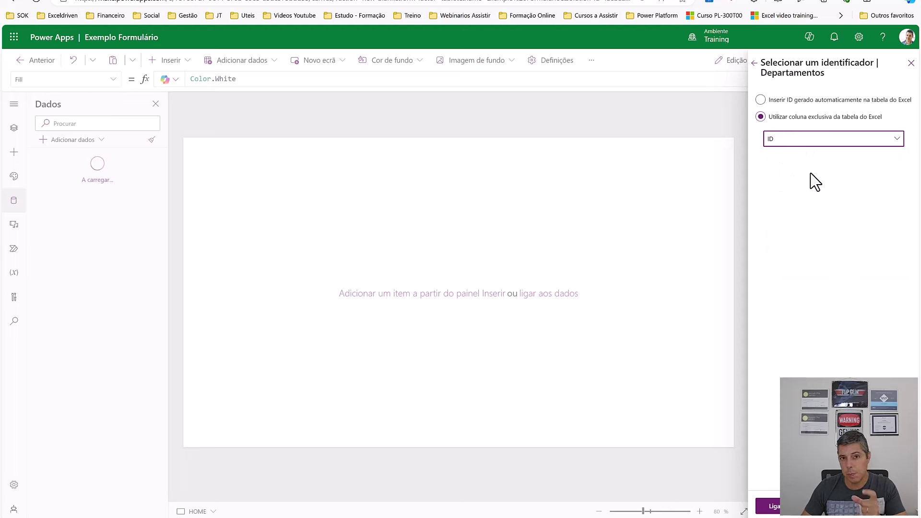
{"action": "left_click", "coordinate": [783, 512]}
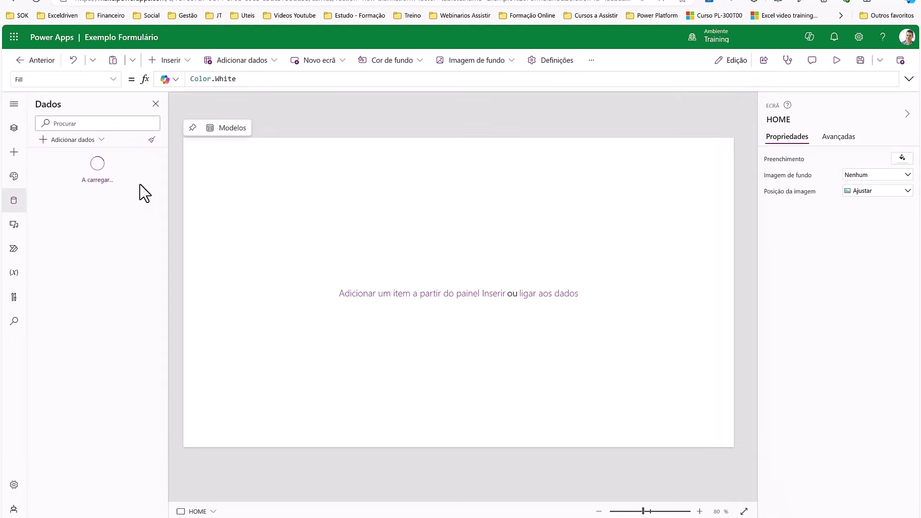
{"action": "mouse_move", "coordinate": [78, 164]}
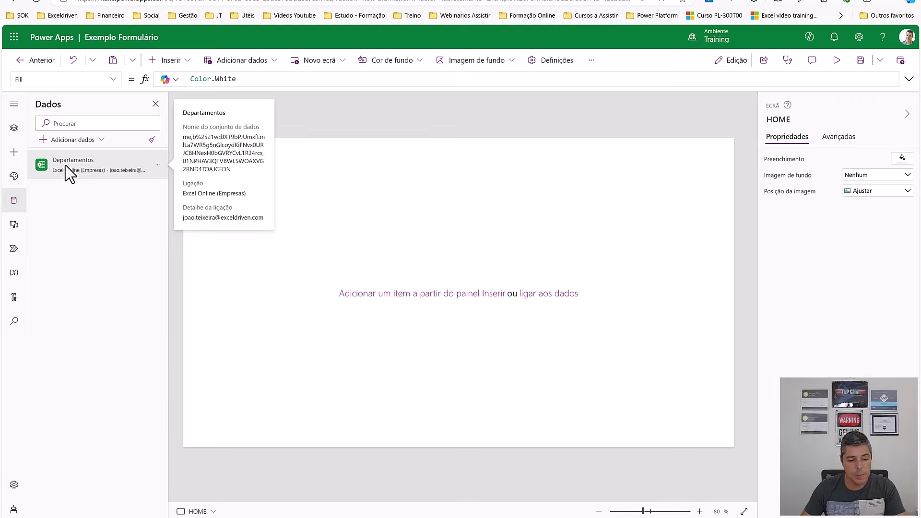
Step: Insert a Tabela control on the HOME screen and use Departamentos as its data source
{"action": "left_click", "coordinate": [18, 127]}
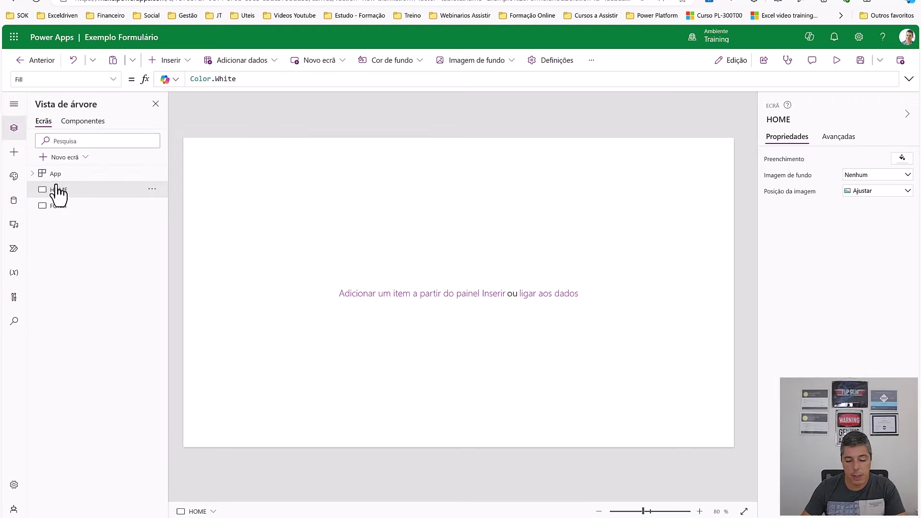
{"action": "left_click", "coordinate": [192, 64]}
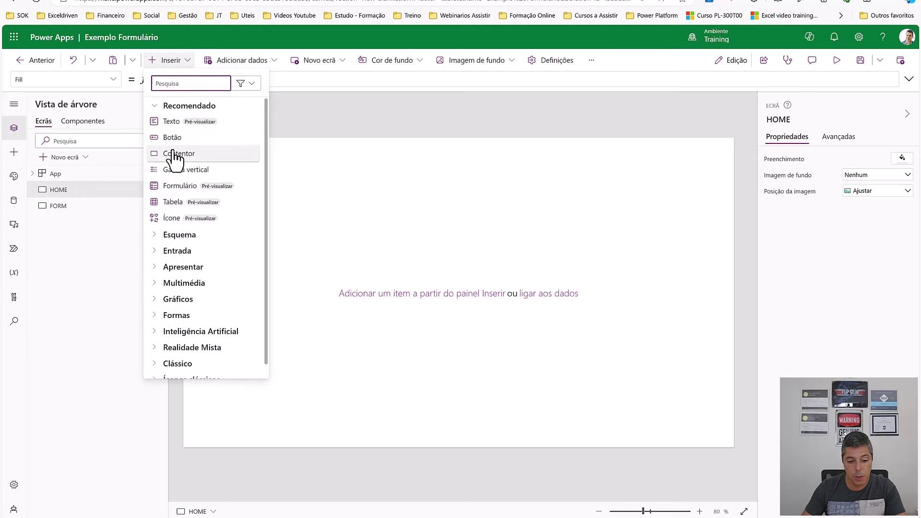
{"action": "left_click", "coordinate": [180, 203]}
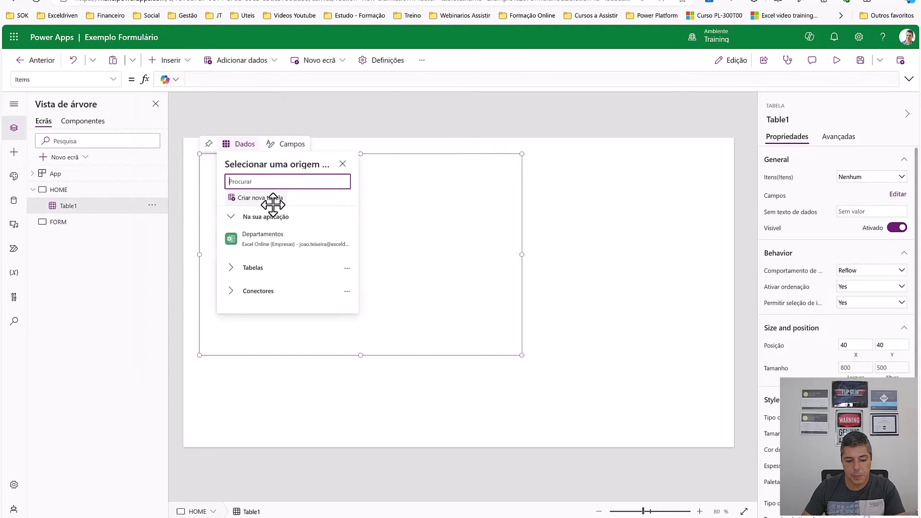
{"action": "mouse_move", "coordinate": [218, 239]}
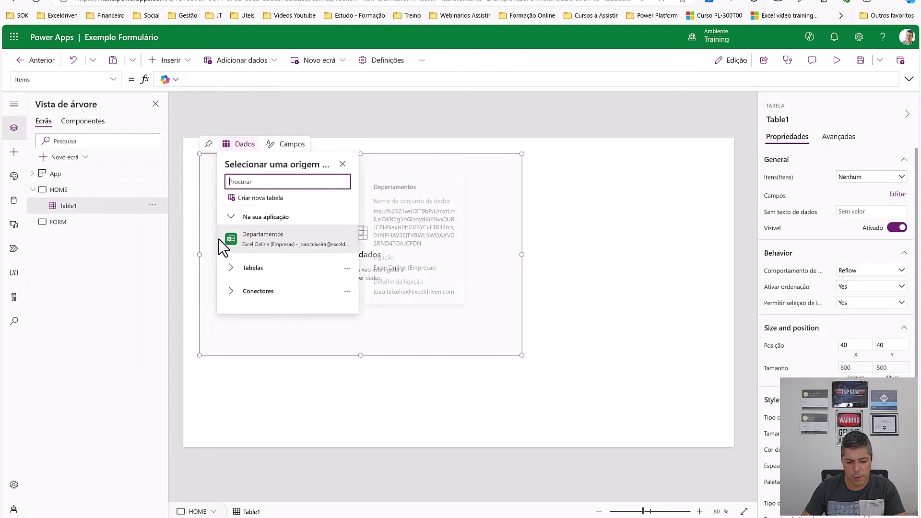
{"action": "left_click", "coordinate": [253, 240]}
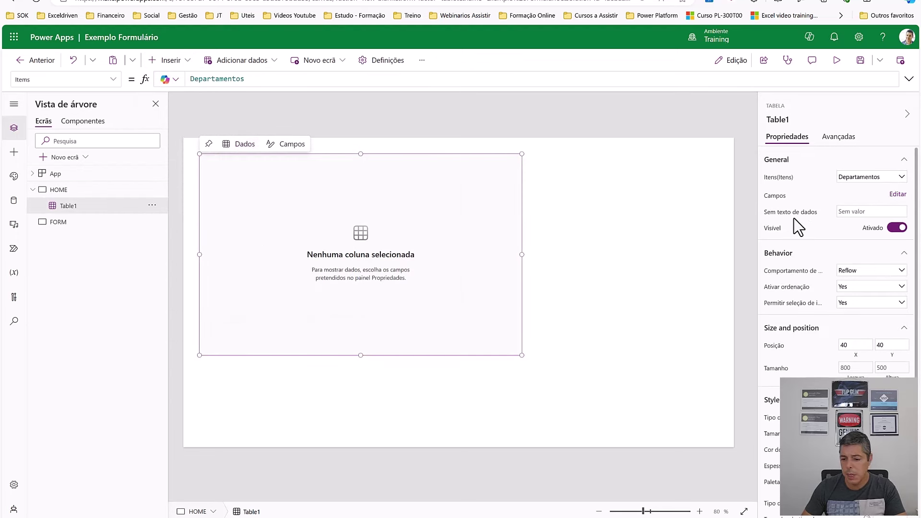
Step: Add the fields ID, Nome, Apelido, Departamento, Salário Base, Idade and Sexo to the table
{"action": "left_click", "coordinate": [898, 195]}
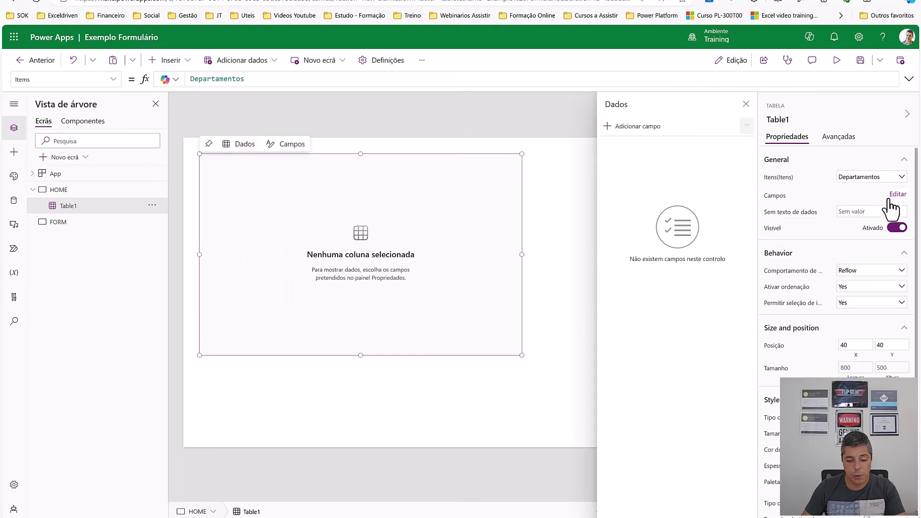
{"action": "left_click", "coordinate": [634, 126]}
{"action": "left_click", "coordinate": [618, 224]}
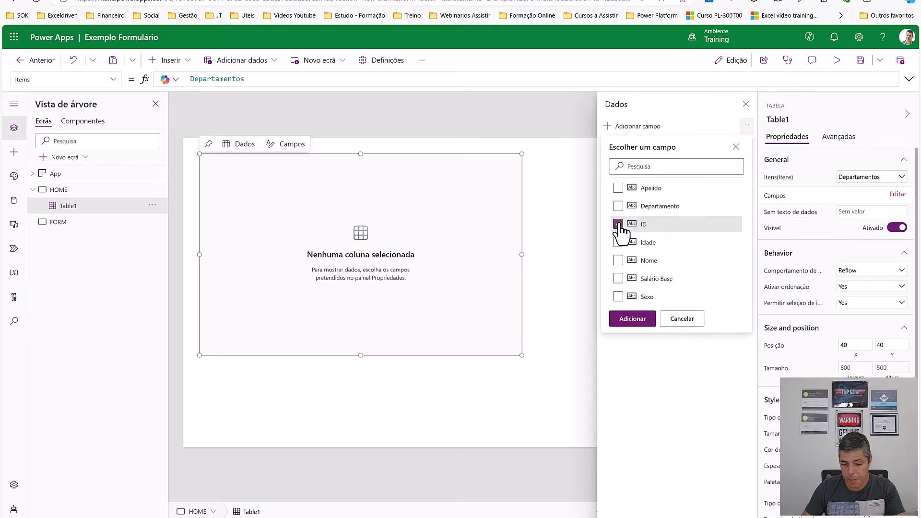
{"action": "left_click", "coordinate": [618, 261]}
{"action": "left_click", "coordinate": [618, 188]}
{"action": "left_click", "coordinate": [617, 206]}
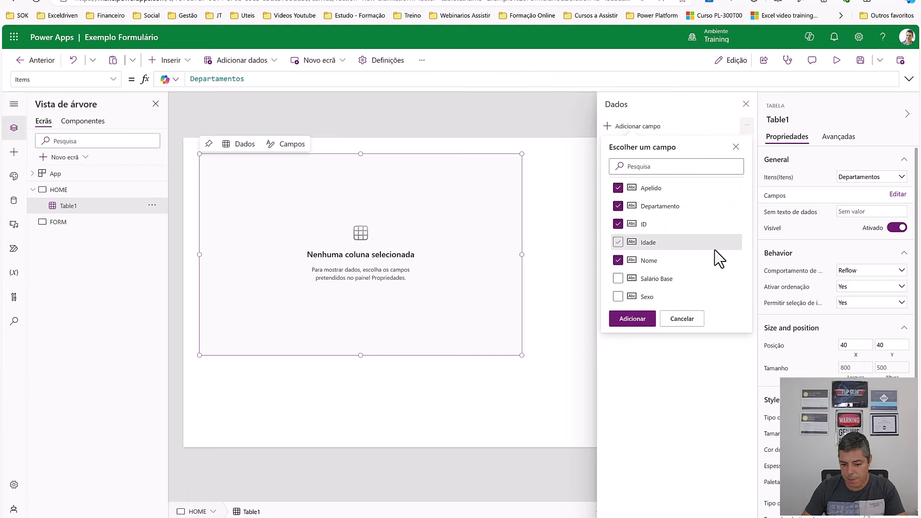
{"action": "left_click", "coordinate": [619, 279]}
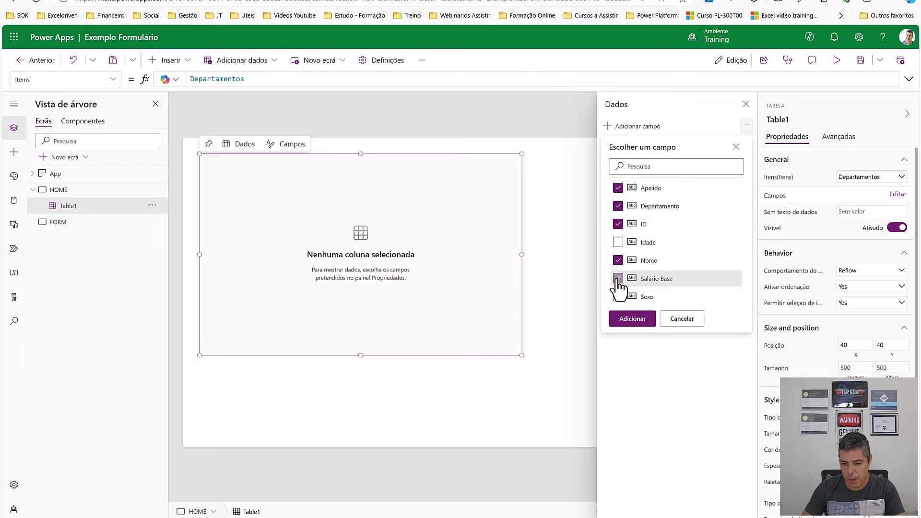
{"action": "left_click", "coordinate": [618, 242]}
{"action": "left_click", "coordinate": [618, 297]}
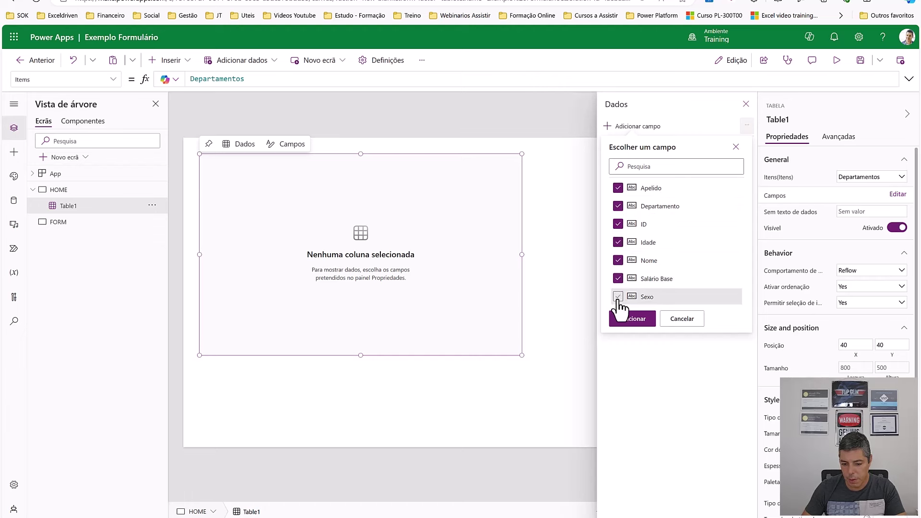
{"action": "left_click", "coordinate": [633, 321]}
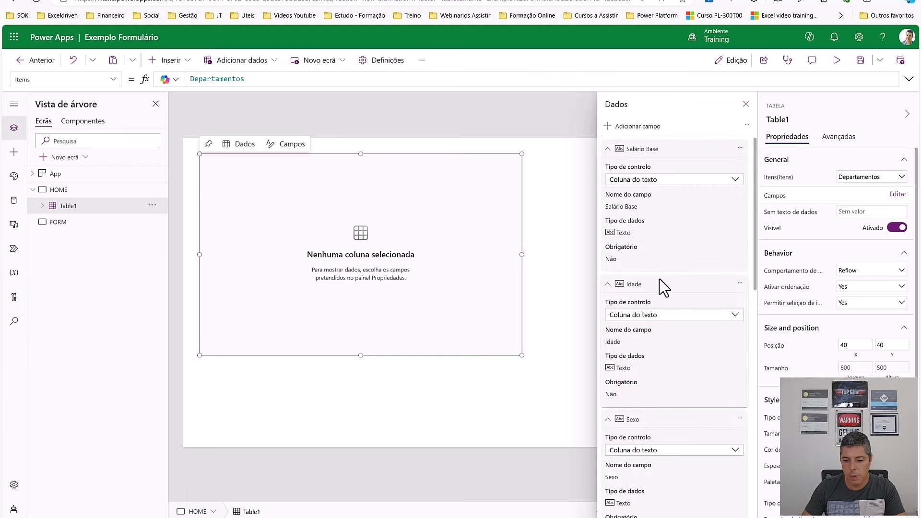
{"action": "left_click", "coordinate": [746, 106]}
Step: Enlarge the table from its lower-right corner to about 1285 by 685 so it fills most of the HOME screen
{"action": "left_click", "coordinate": [607, 290]}
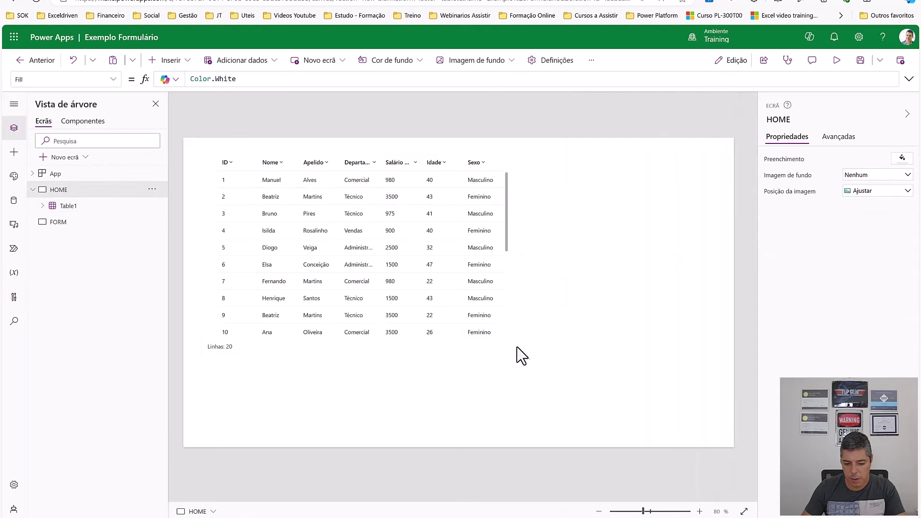
{"action": "left_click", "coordinate": [475, 352]}
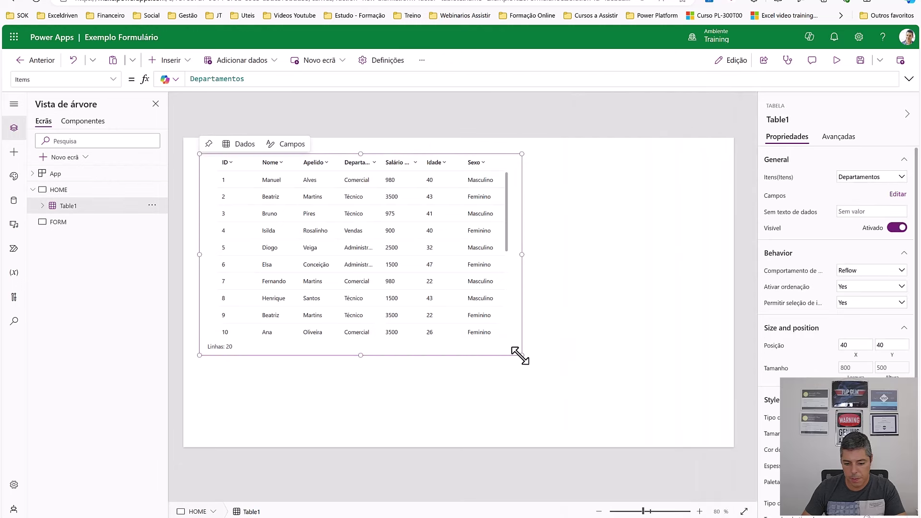
{"action": "left_click_drag", "start_coordinate": [574, 366], "coordinate": [706, 426]}
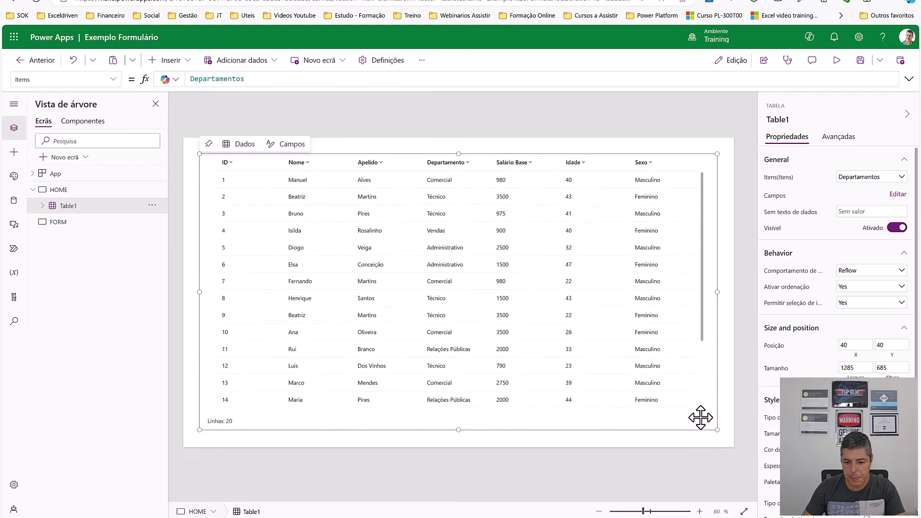
Step: Preview the app, look through all rows of the table, and return to editing, dismissing the tip
{"action": "left_click", "coordinate": [837, 60]}
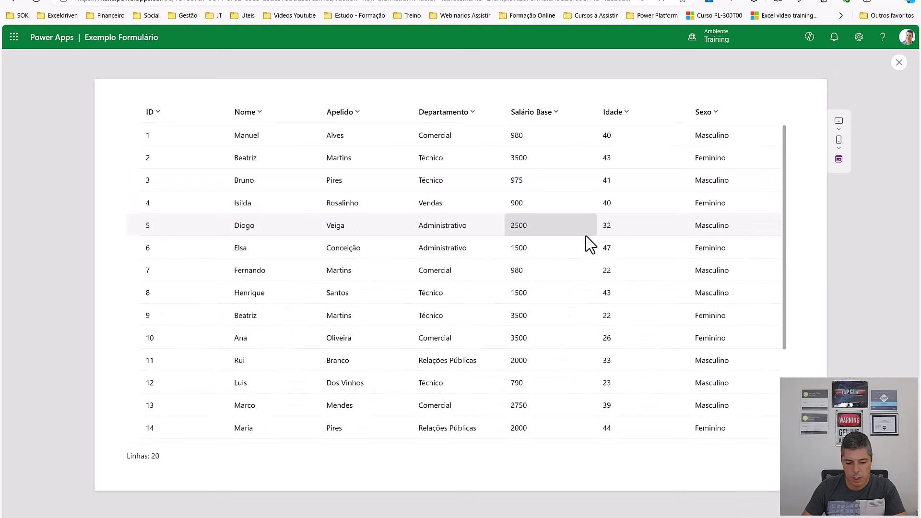
{"action": "scroll", "coordinate": [585, 241], "scroll_direction": "down", "scroll_amount": 3}
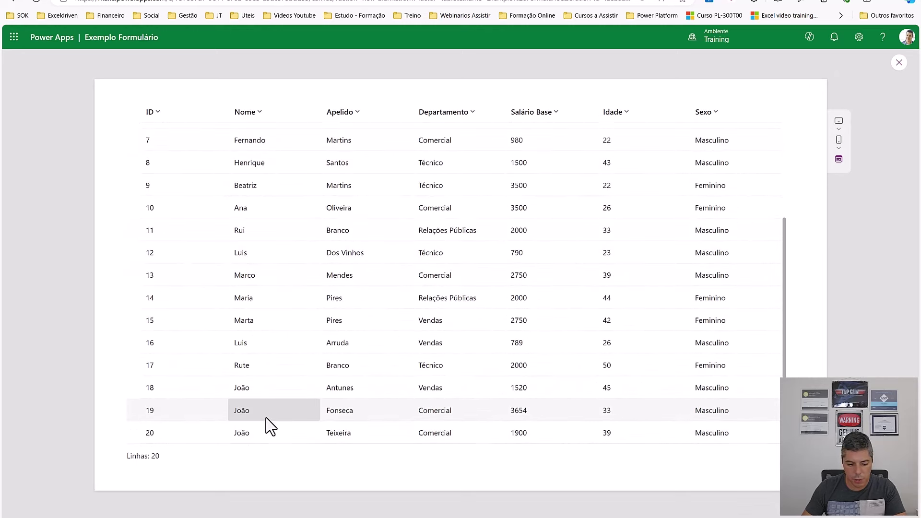
{"action": "scroll", "coordinate": [266, 422], "scroll_direction": "up", "scroll_amount": 2}
{"action": "scroll", "coordinate": [267, 422], "scroll_direction": "down", "scroll_amount": 2}
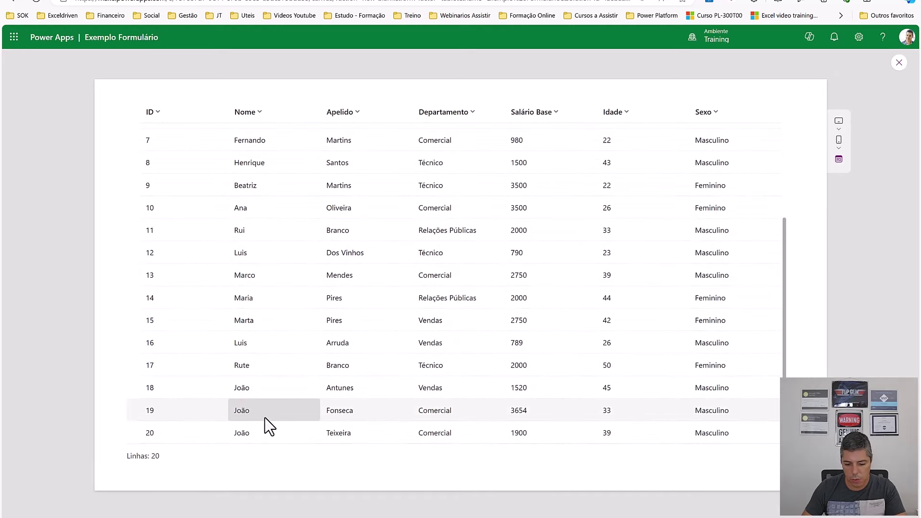
{"action": "scroll", "coordinate": [264, 419], "scroll_direction": "up", "scroll_amount": 3}
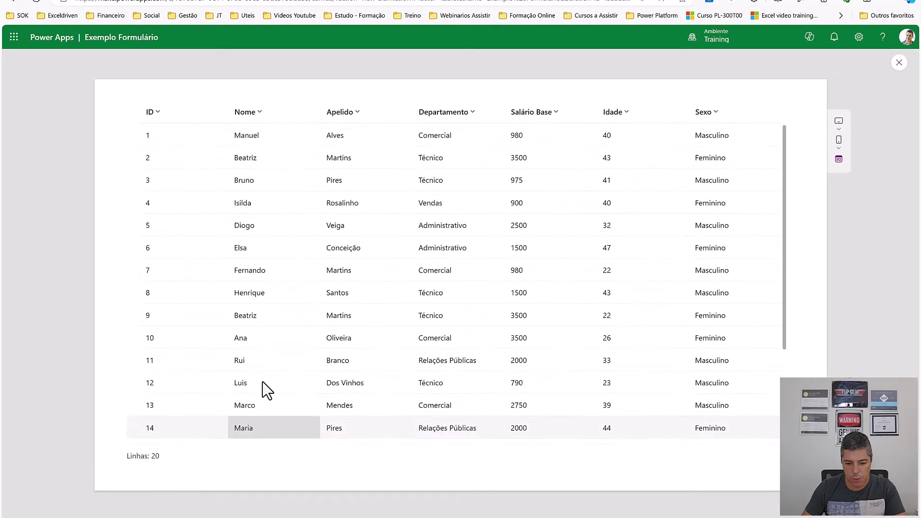
{"action": "left_click", "coordinate": [899, 64]}
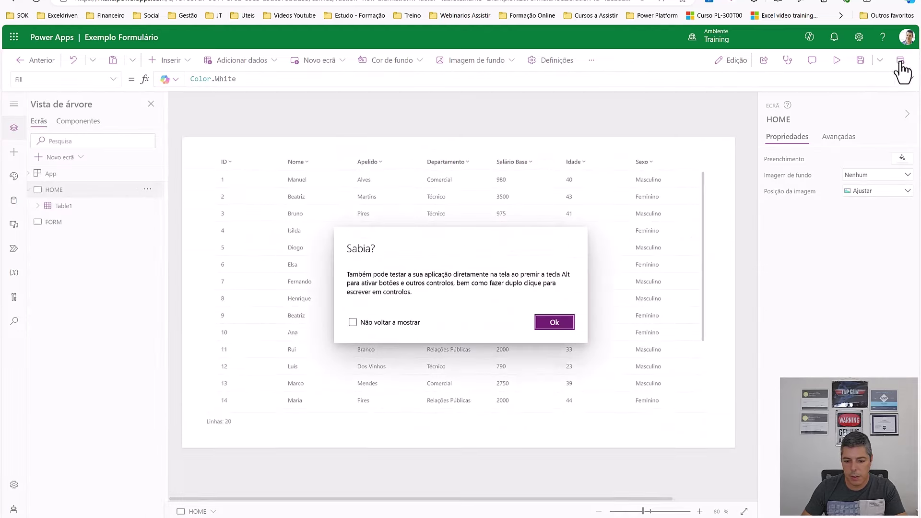
{"action": "left_click", "coordinate": [554, 323]}
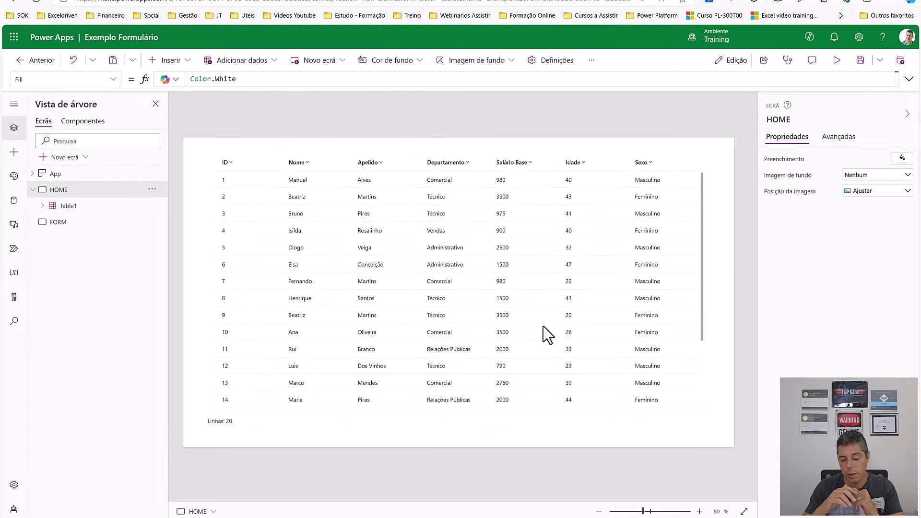
Step: Lower the table's upper edge to about Y 108 and place a new button above its right end, at about X 1212, Y 60
{"action": "left_click", "coordinate": [715, 249]}
{"action": "left_click_drag", "start_coordinate": [716, 169], "coordinate": [721, 182]}
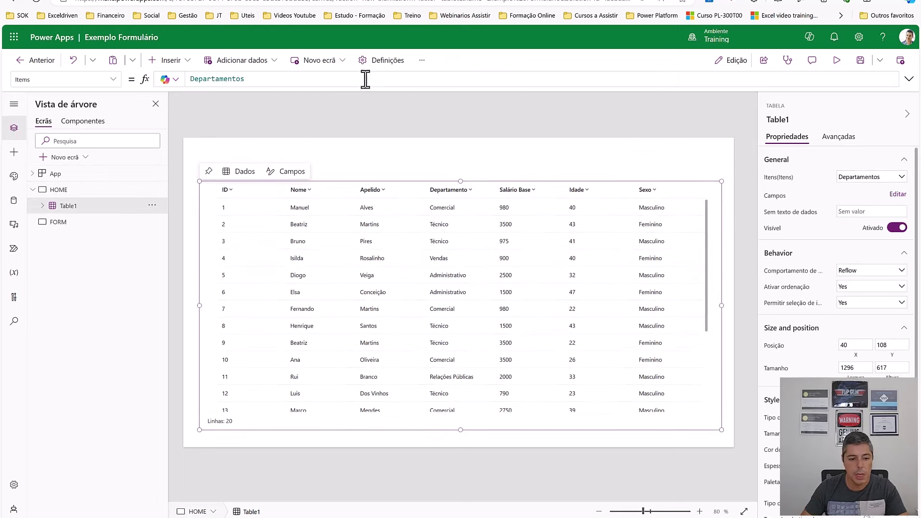
{"action": "left_click", "coordinate": [181, 65]}
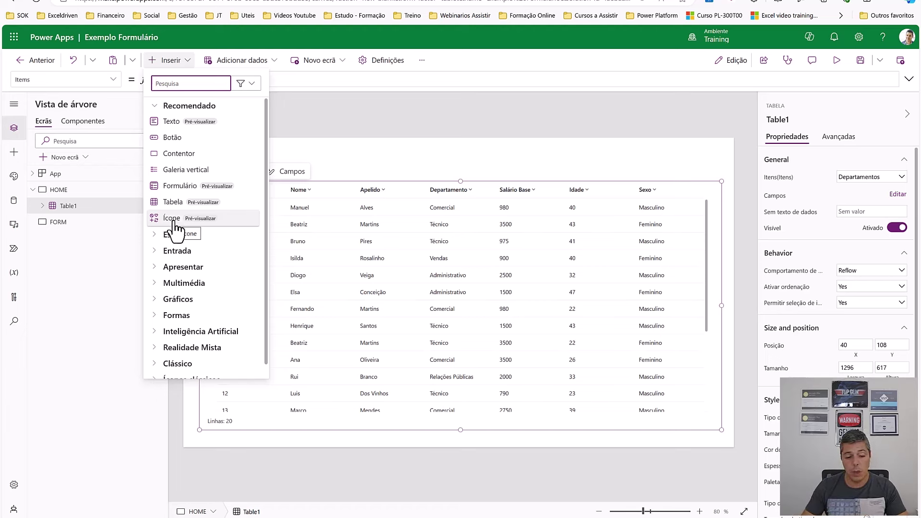
{"action": "left_click", "coordinate": [170, 139]}
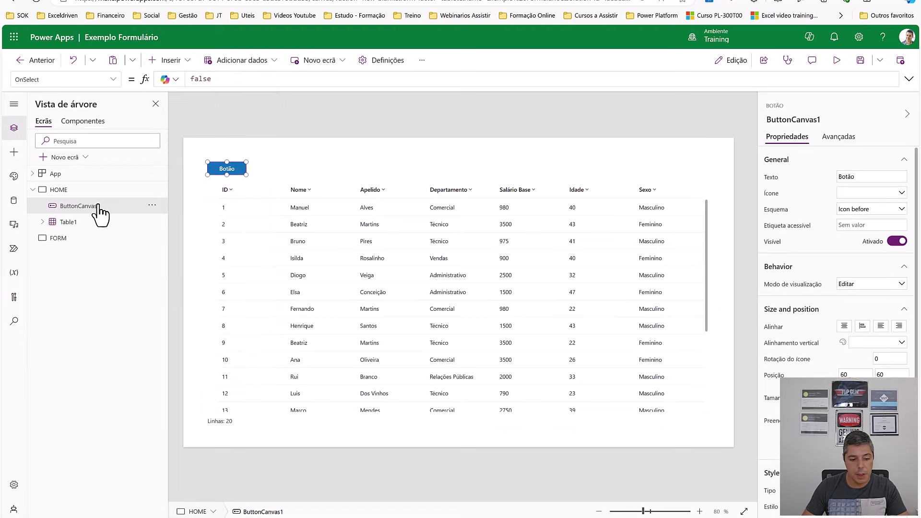
{"action": "left_click_drag", "start_coordinate": [220, 170], "coordinate": [682, 173]}
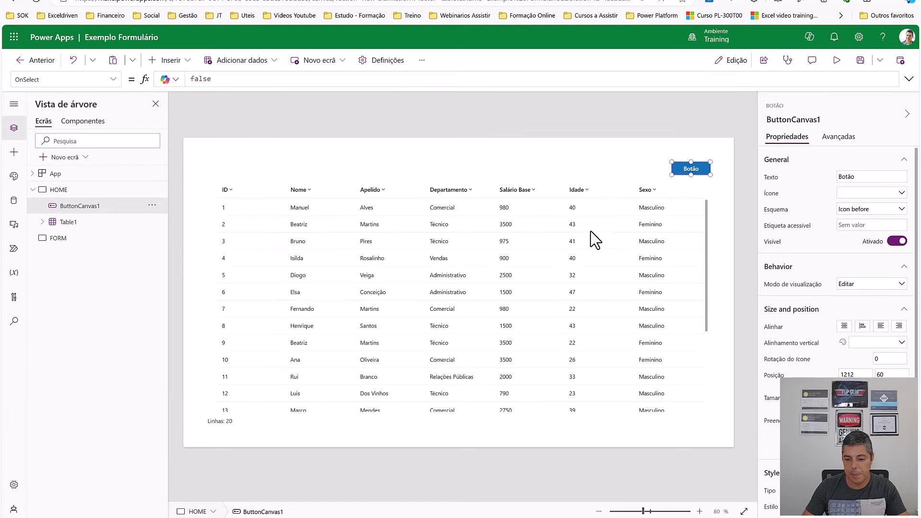
Step: Rename the new button control as btn_Form
{"action": "left_click", "coordinate": [816, 119]}
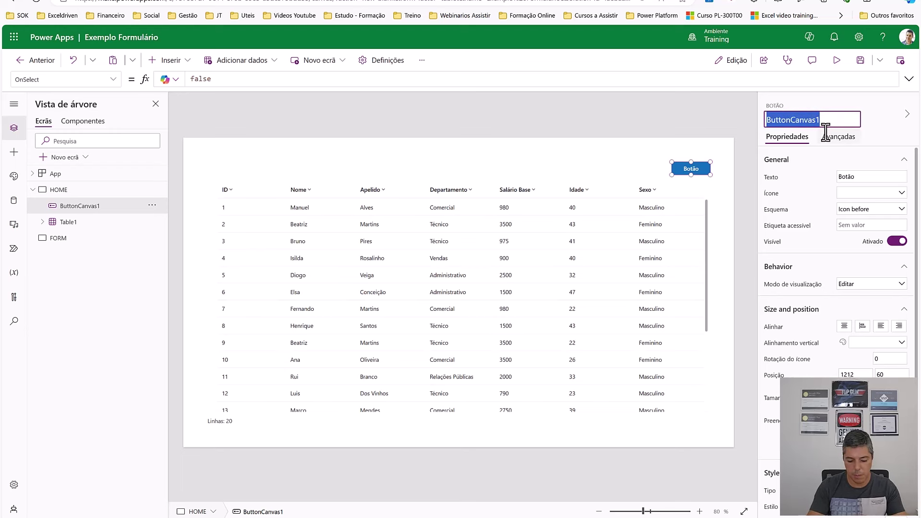
{"action": "type", "text": "btn"}
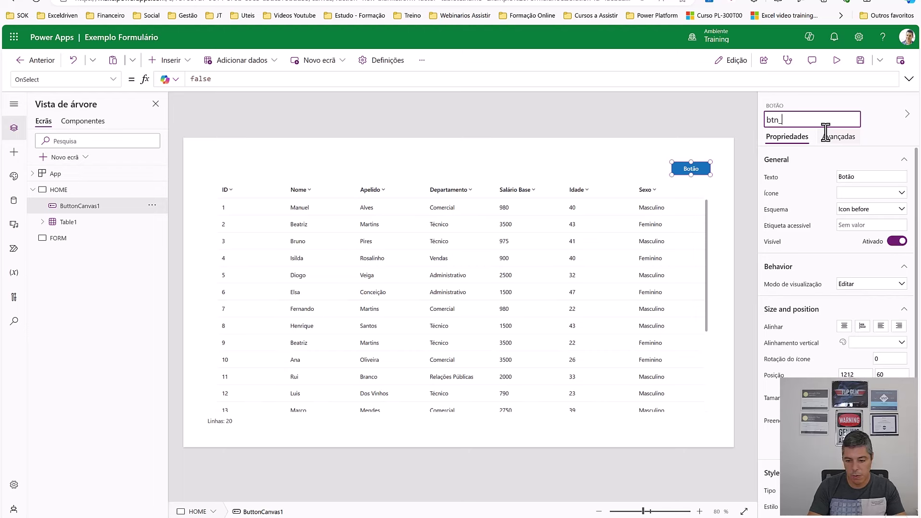
{"action": "type", "text": "_Form"}
{"action": "key", "text": "Return"}
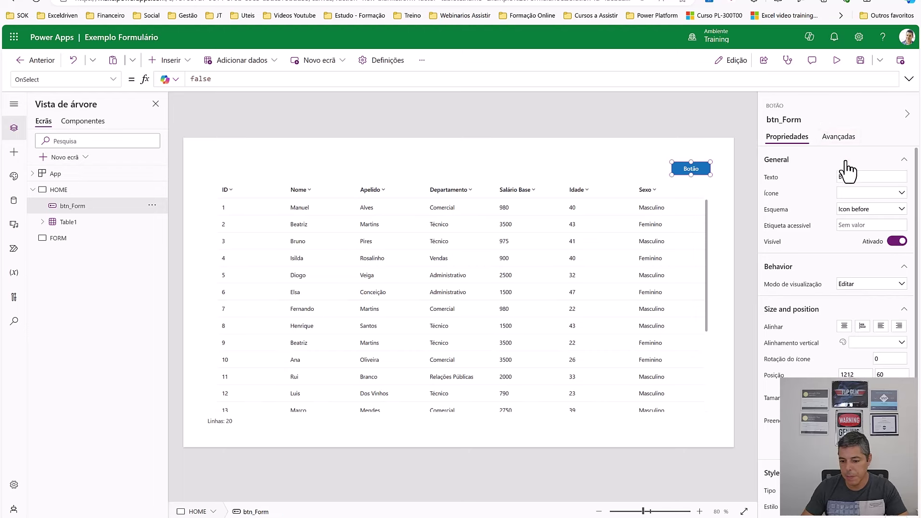
Step: Give the btn_Form button the Info icon and set its text to Info
{"action": "double_click", "coordinate": [859, 179]}
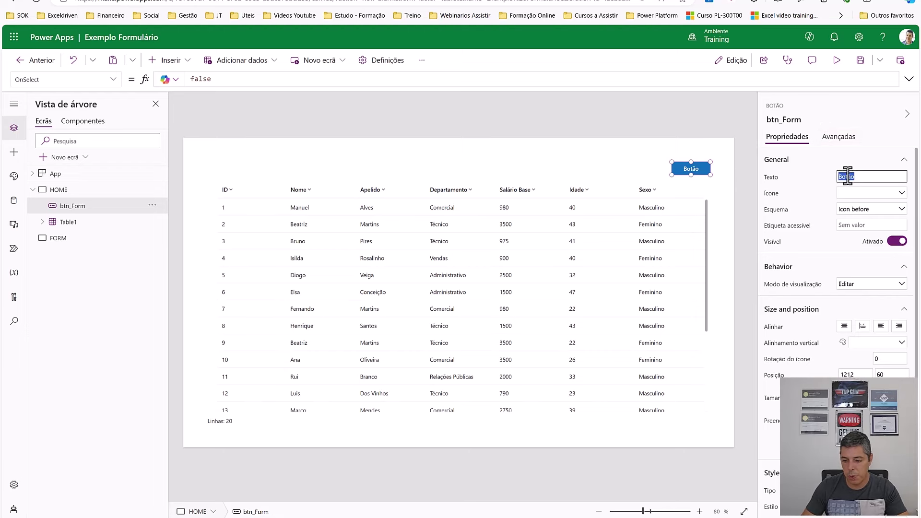
{"action": "left_click", "coordinate": [859, 195]}
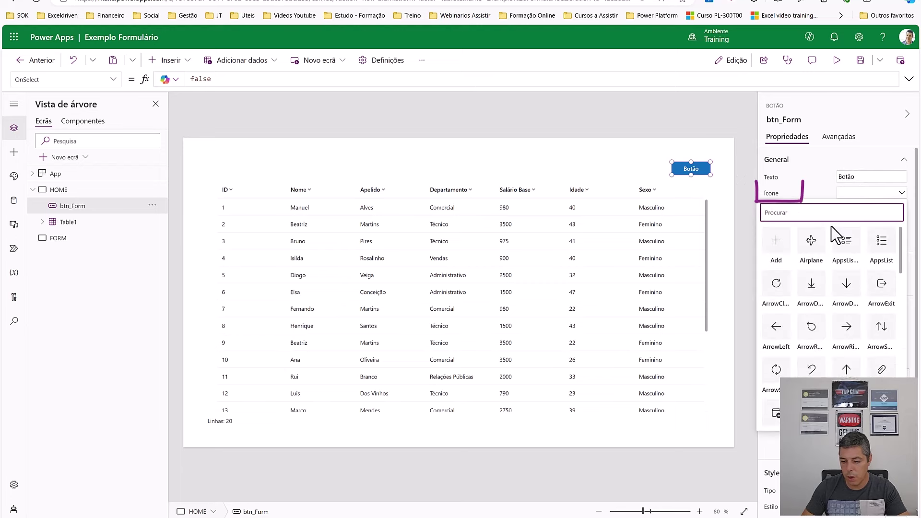
{"action": "scroll", "coordinate": [810, 335], "scroll_direction": "down", "scroll_amount": 10}
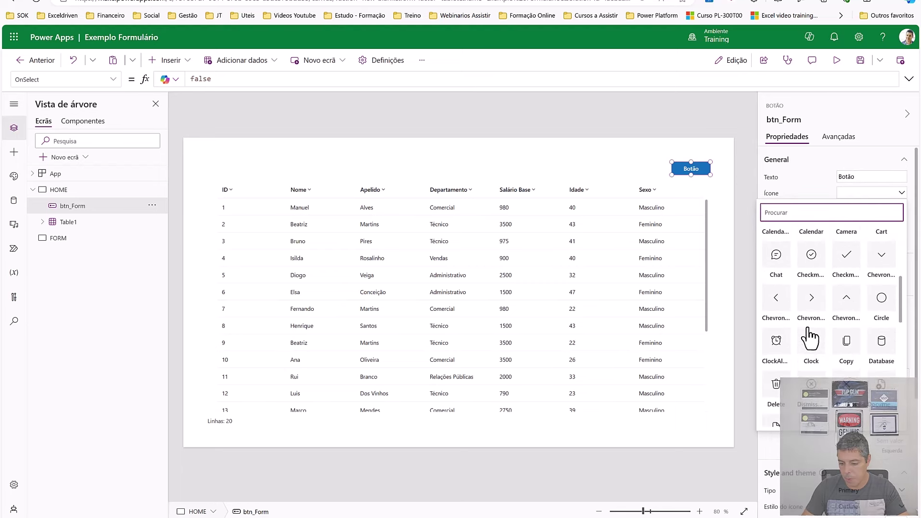
{"action": "scroll", "coordinate": [810, 335], "scroll_direction": "down", "scroll_amount": 2}
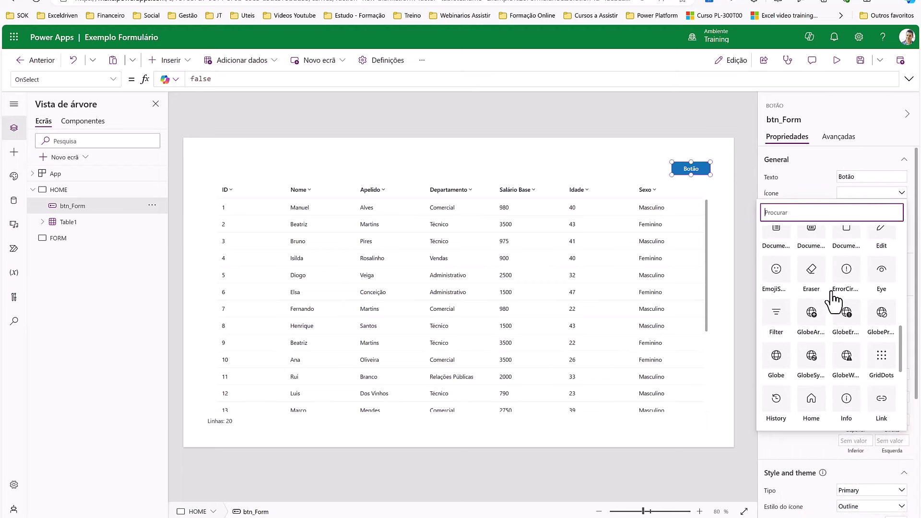
{"action": "scroll", "coordinate": [837, 288], "scroll_direction": "down", "scroll_amount": 2}
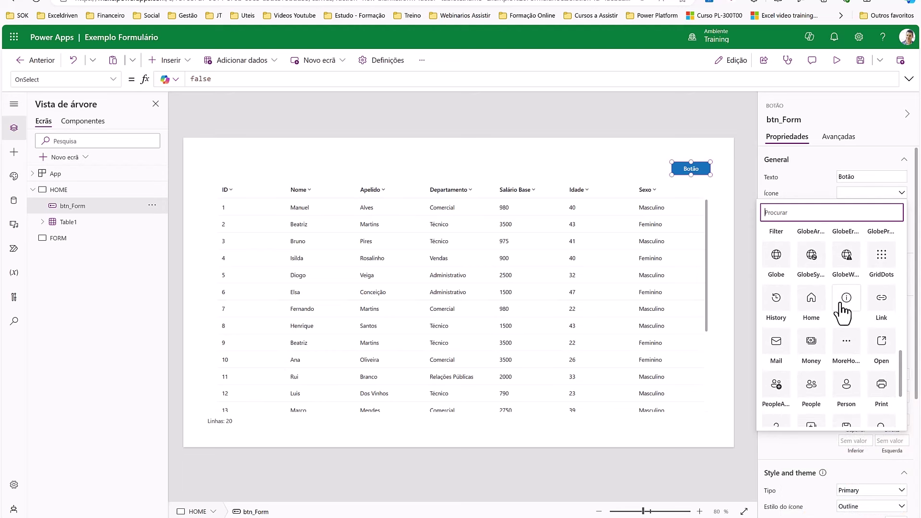
{"action": "left_click", "coordinate": [842, 312]}
{"action": "left_click", "coordinate": [855, 176]}
{"action": "type", "text": "Info"}
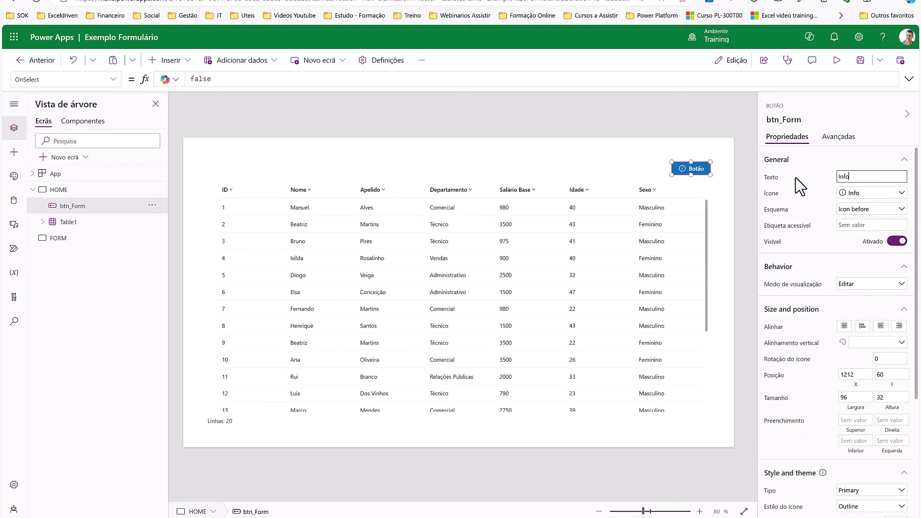
{"action": "left_click", "coordinate": [709, 146]}
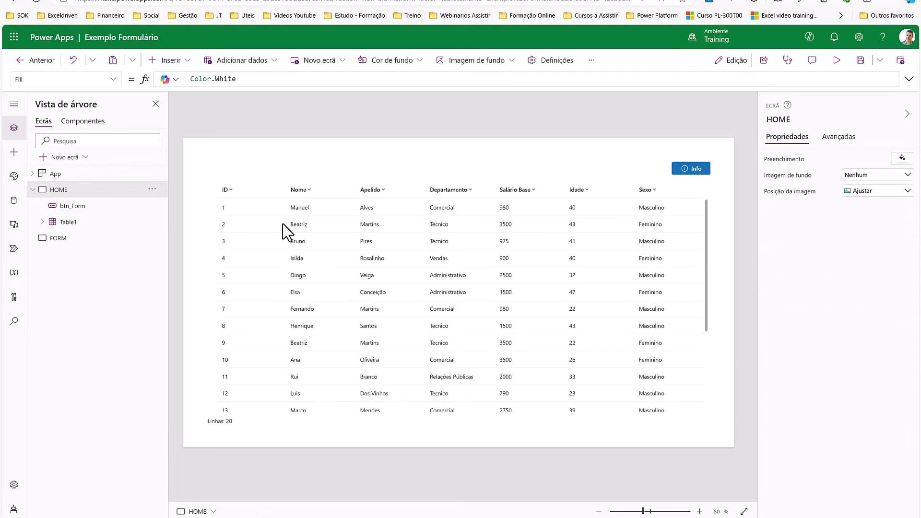
Step: Move the Info button to line up with the table's right edge, at about X 1240, Y 62
{"action": "left_click", "coordinate": [235, 244]}
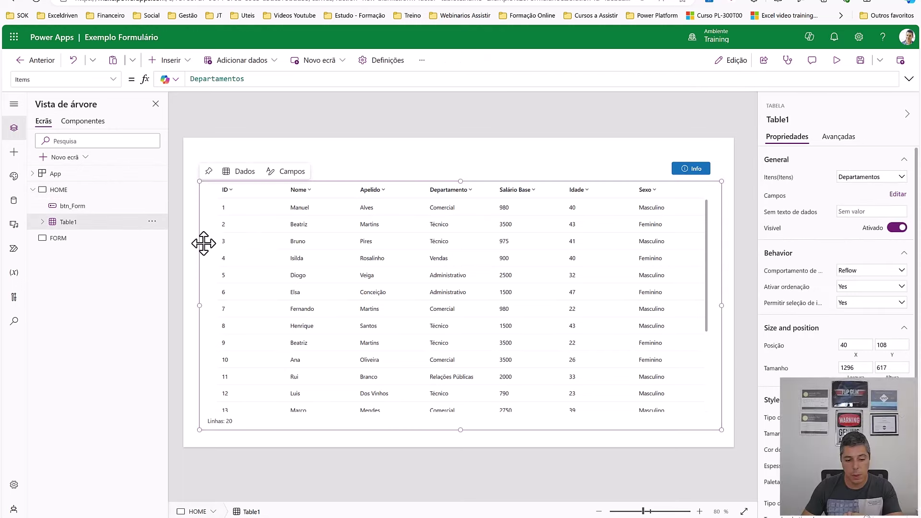
{"action": "left_click_drag", "start_coordinate": [703, 166], "coordinate": [711, 167]}
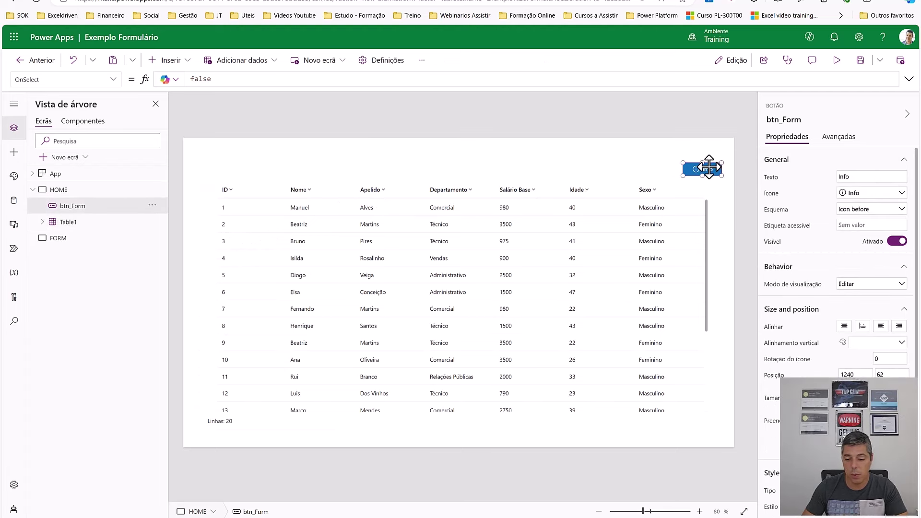
{"action": "left_click", "coordinate": [660, 174]}
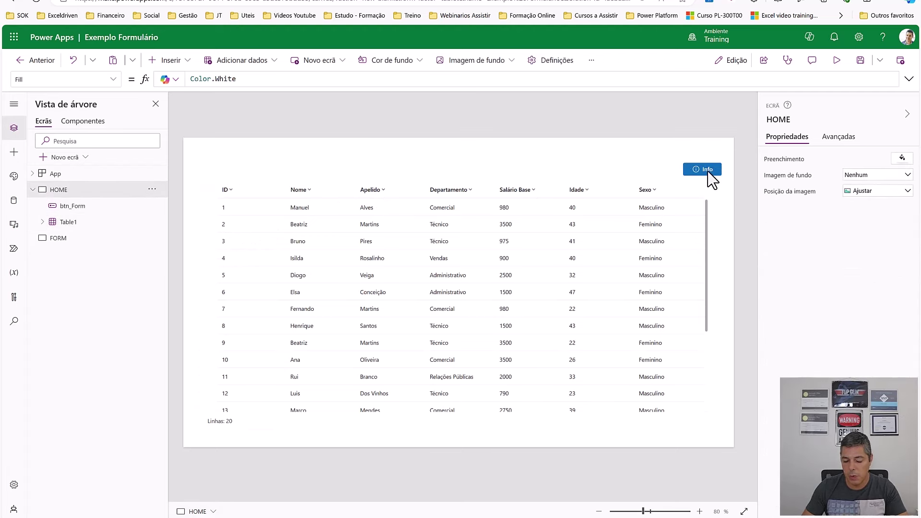
Step: Duplicate the Info button and place the copy just left of the original, at about X 1121, Y 62
{"action": "left_click", "coordinate": [709, 175]}
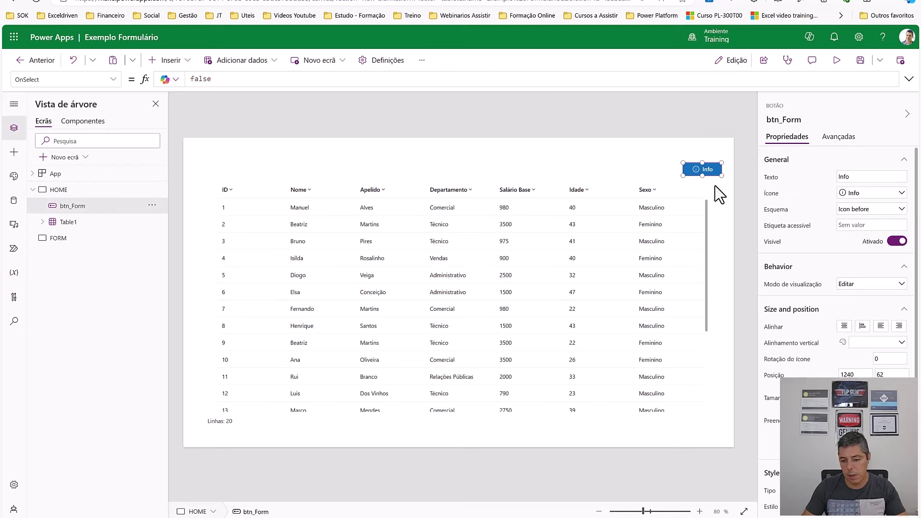
{"action": "key", "text": "ctrl+c"}
{"action": "key", "text": "ctrl+v"}
{"action": "left_click_drag", "start_coordinate": [709, 177], "coordinate": [655, 170]}
Step: Rename the copied button control as btn_Refresh
{"action": "left_click", "coordinate": [782, 119]}
{"action": "left_click", "coordinate": [782, 119]}
{"action": "left_click_drag", "start_coordinate": [782, 120], "coordinate": [842, 117]}
{"action": "type", "text": "Re"}
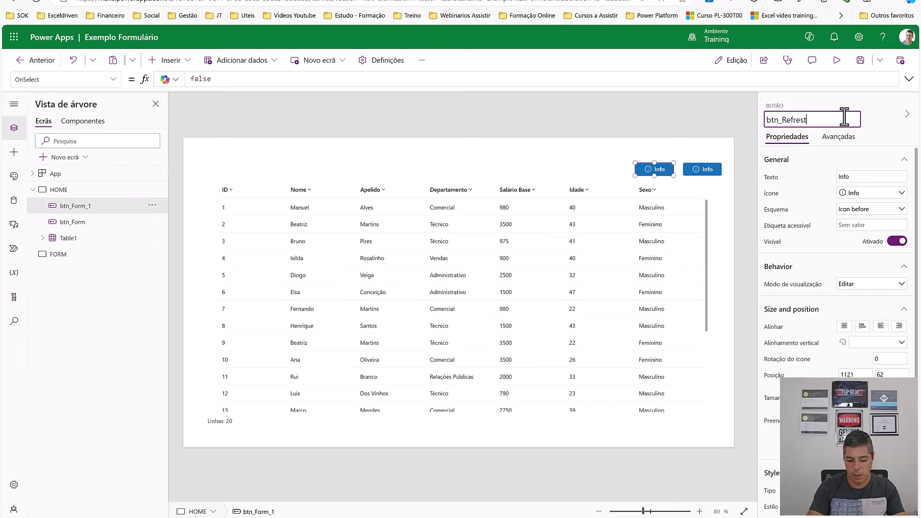
{"action": "key", "text": "Return"}
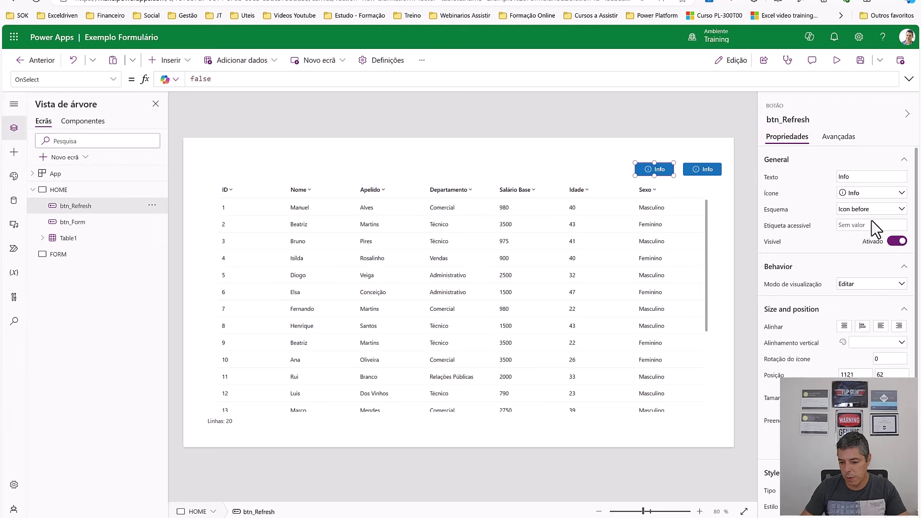
Step: Give the btn_Refresh button the ArrowSync icon and set its layout to Icon only
{"action": "left_click", "coordinate": [869, 196]}
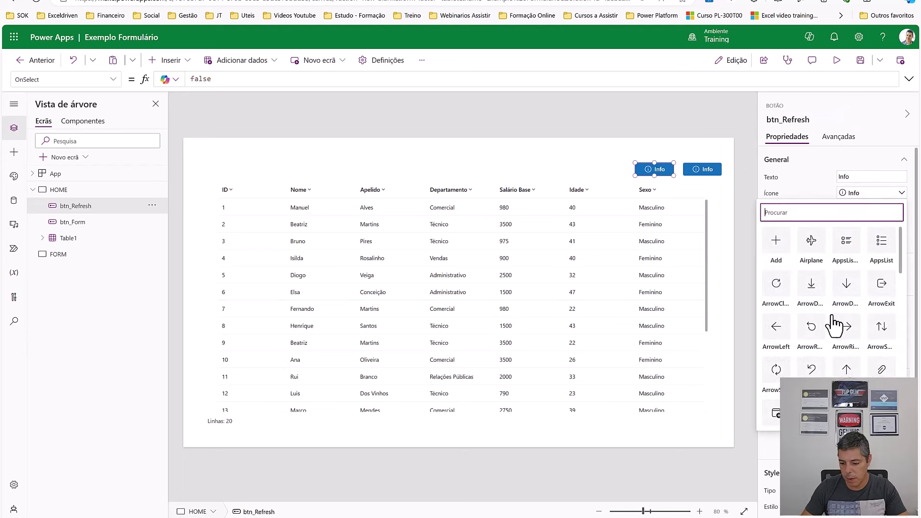
{"action": "left_click", "coordinate": [774, 372]}
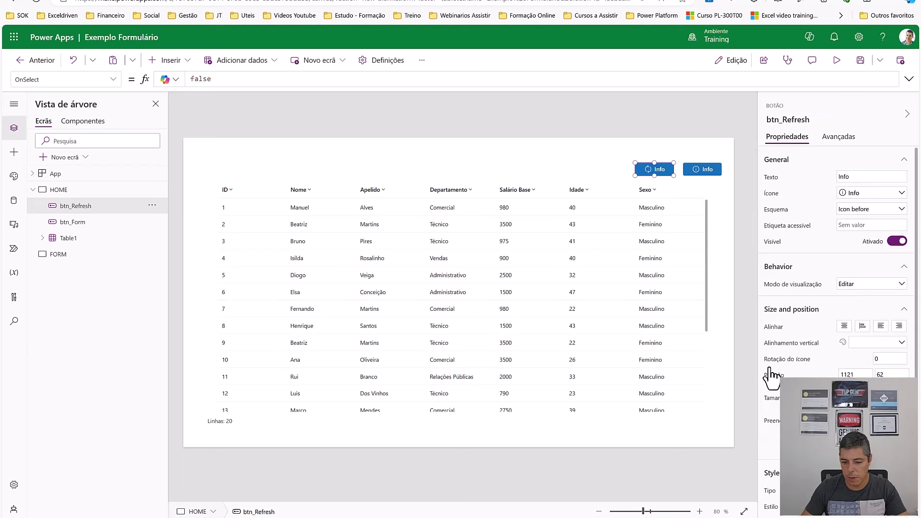
{"action": "left_click", "coordinate": [627, 153]}
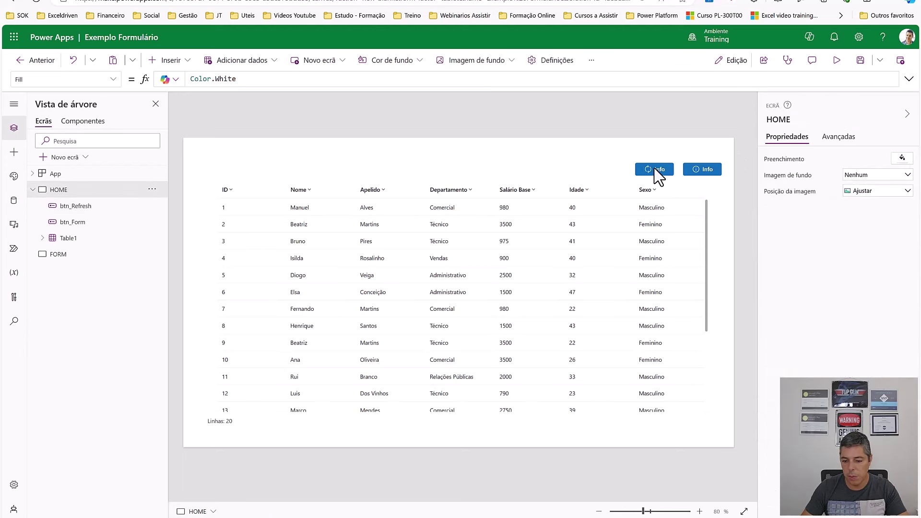
{"action": "left_click", "coordinate": [656, 170]}
{"action": "left_click", "coordinate": [873, 209]}
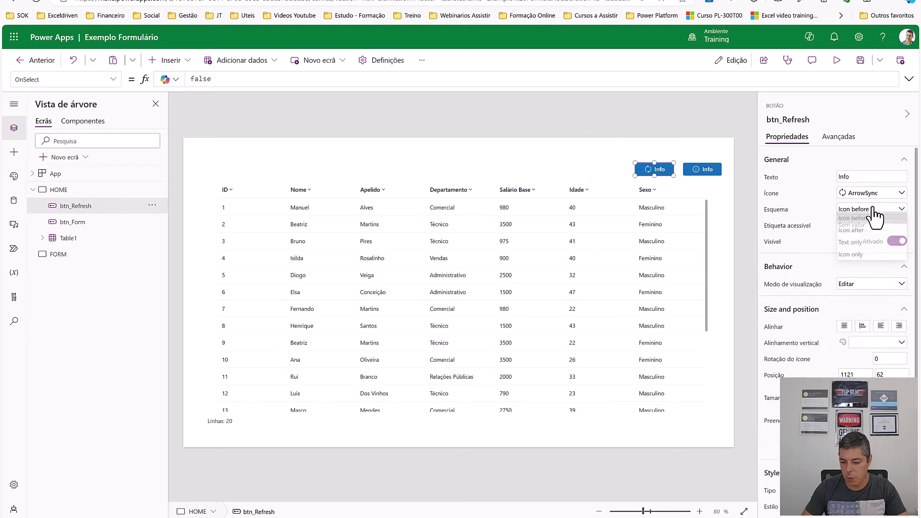
{"action": "left_click", "coordinate": [870, 257]}
{"action": "left_click", "coordinate": [683, 154]}
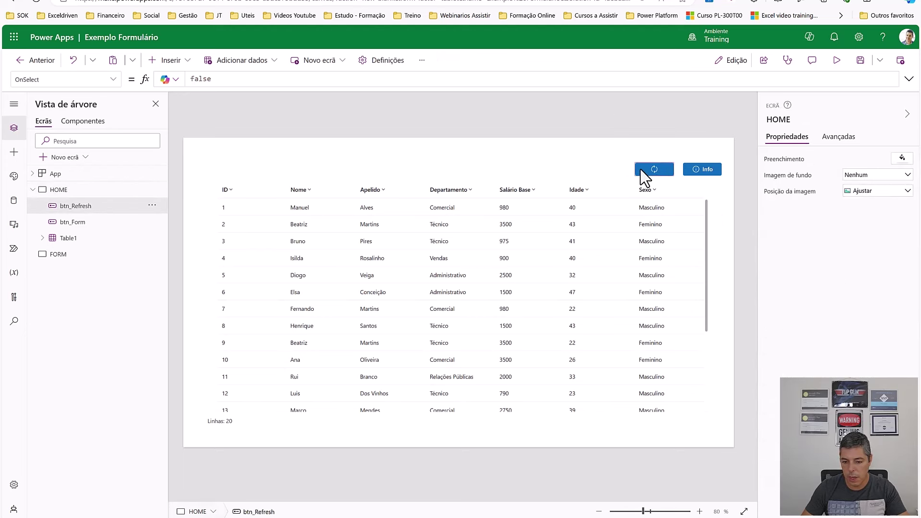
{"action": "left_click", "coordinate": [632, 157]}
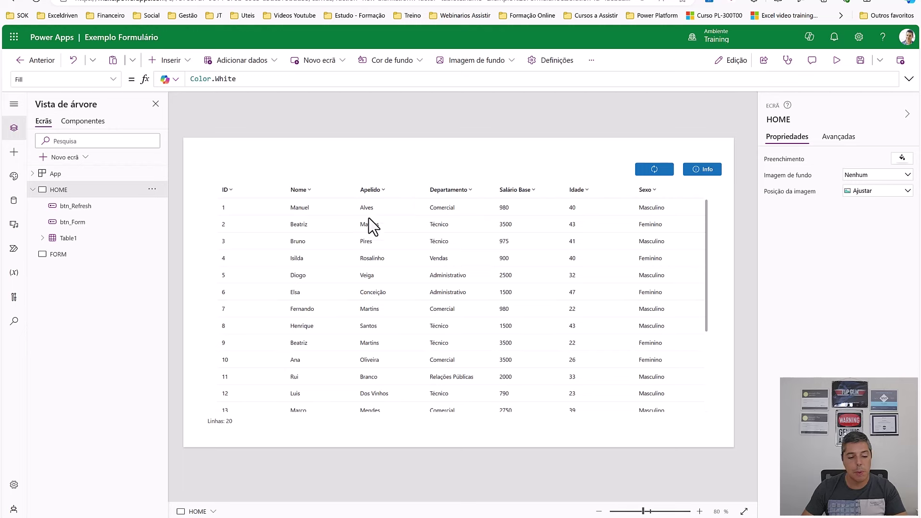
Step: Rename the Table1 control on the HOME screen as Dados
{"action": "left_click", "coordinate": [63, 258]}
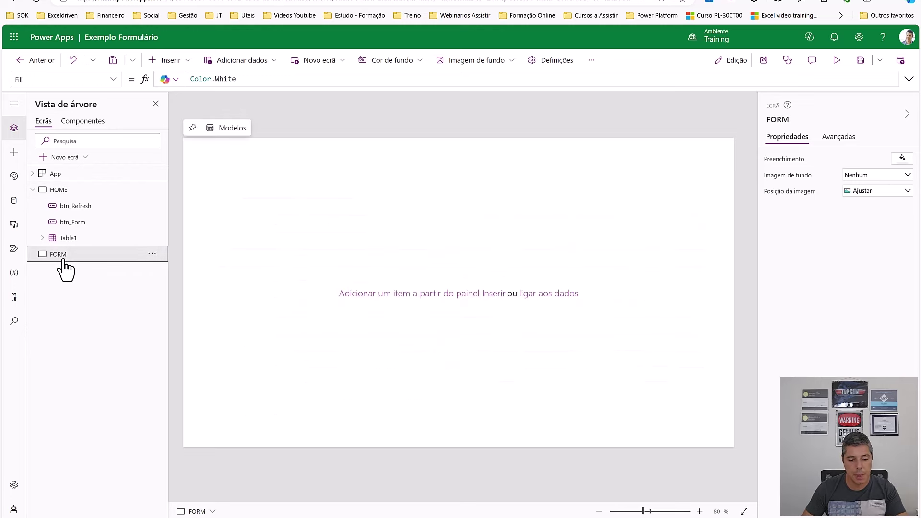
{"action": "left_click", "coordinate": [73, 244]}
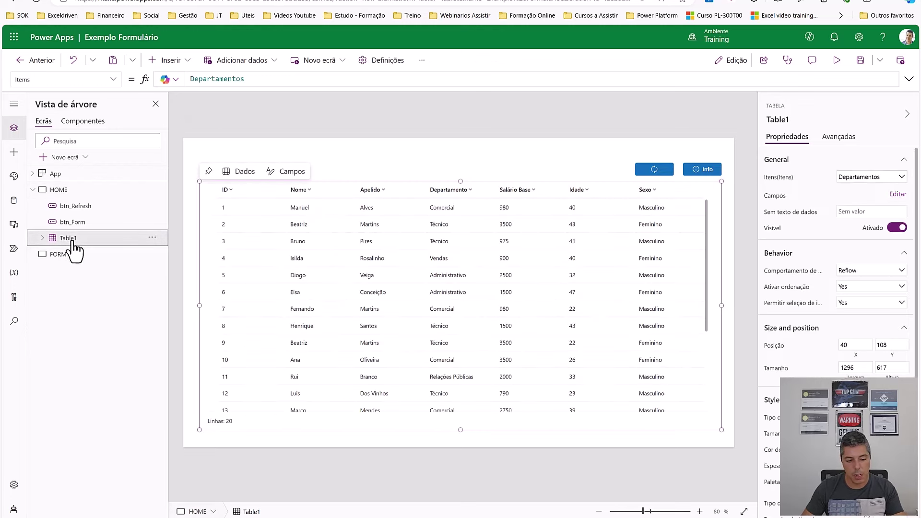
{"action": "double_click", "coordinate": [73, 244]}
{"action": "type", "text": "Dados"}
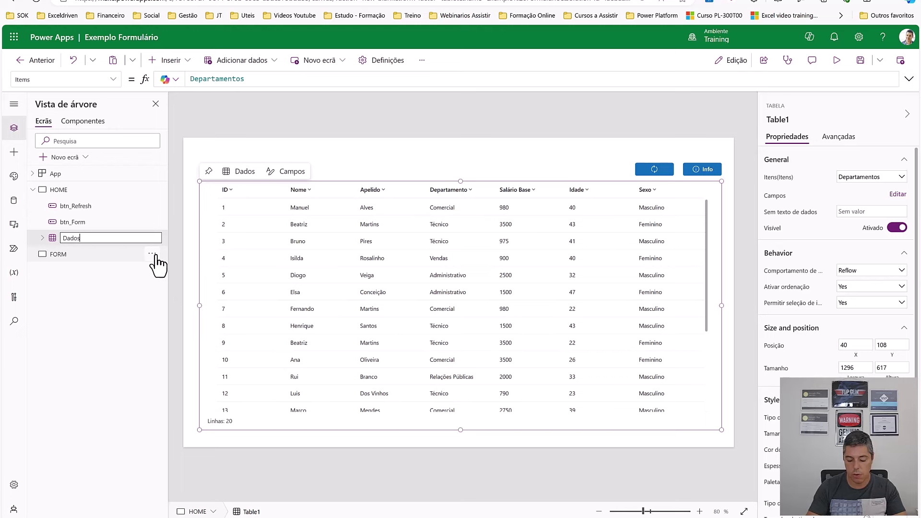
{"action": "key", "text": "Return"}
Step: Insert a form on the FORM screen and connect it to the Departamentos data source
{"action": "left_click", "coordinate": [89, 259]}
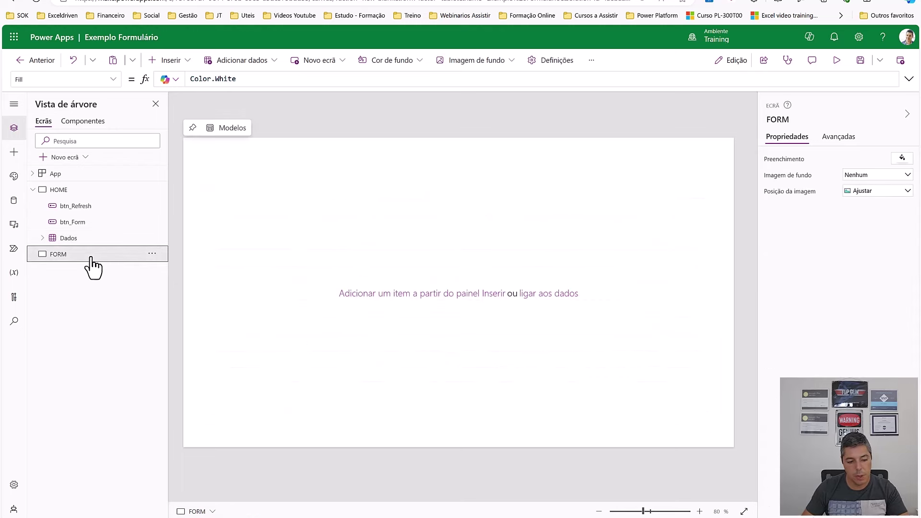
{"action": "left_click", "coordinate": [181, 66]}
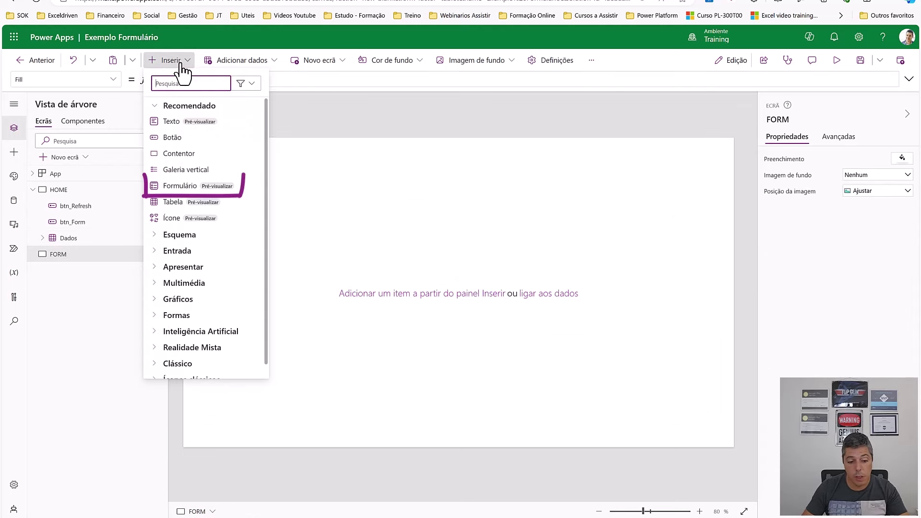
{"action": "left_click", "coordinate": [191, 190]}
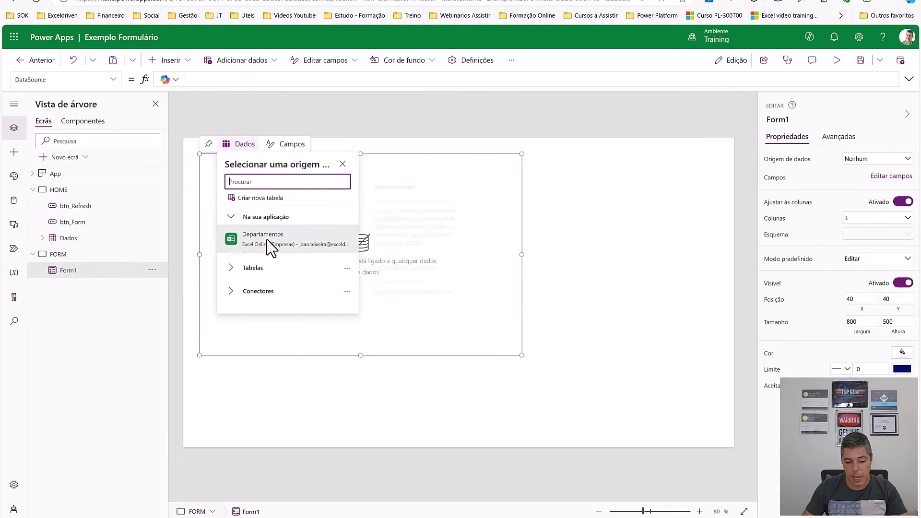
{"action": "mouse_move", "coordinate": [247, 236]}
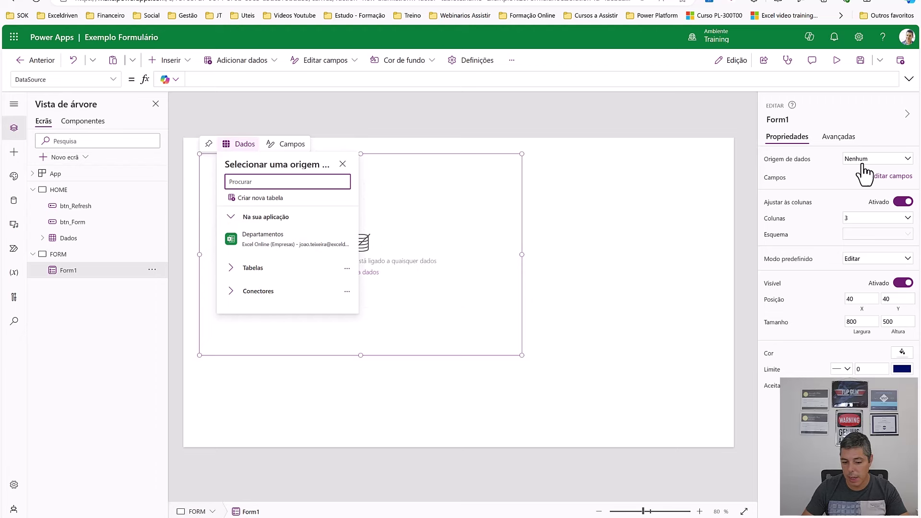
{"action": "left_click", "coordinate": [278, 238]}
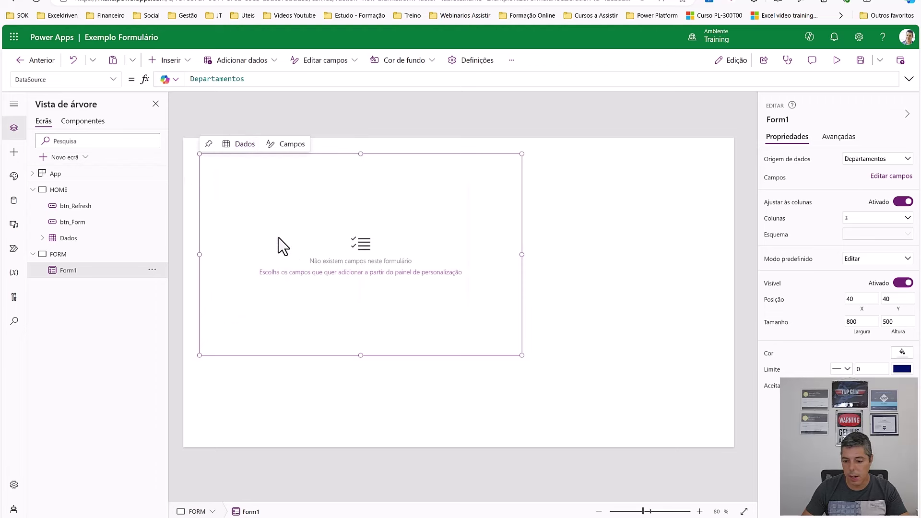
Step: Add the fields ID, Nome, Apelido, Departamento, Salário Base, Sexo and Idade to the form
{"action": "left_click", "coordinate": [885, 179]}
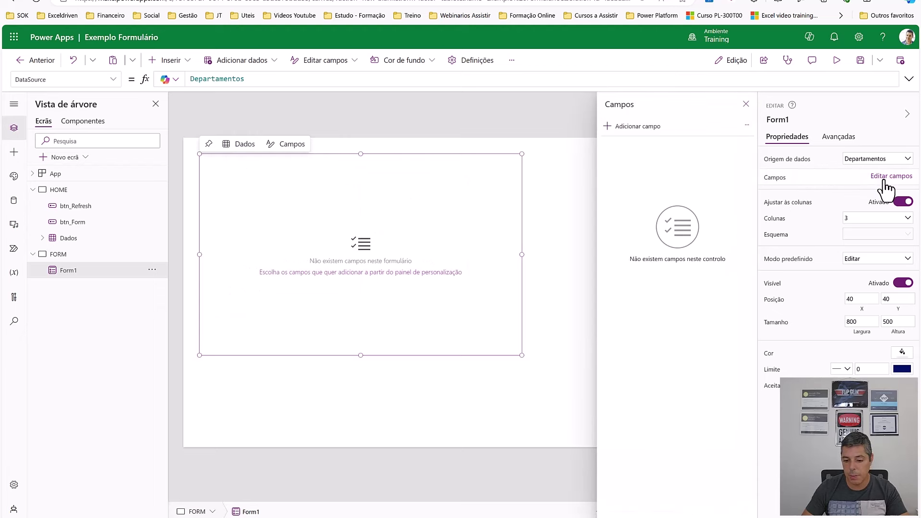
{"action": "left_click", "coordinate": [647, 127]}
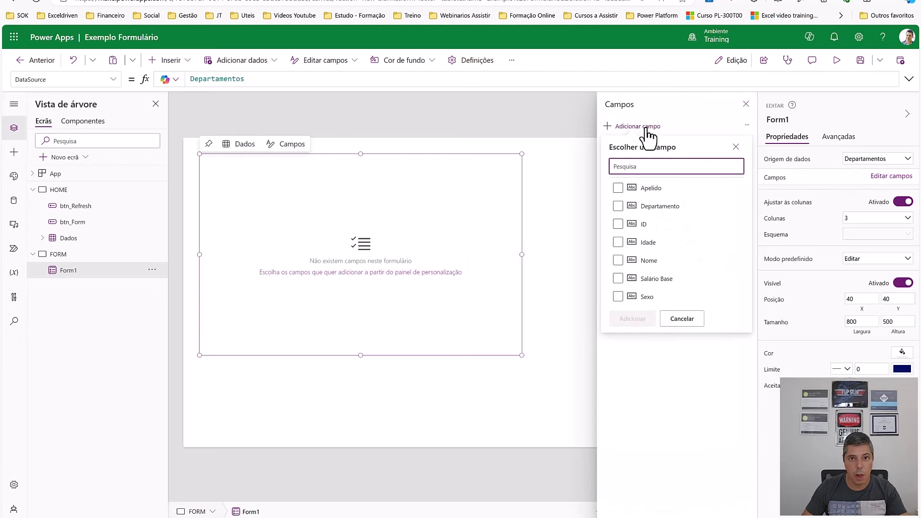
{"action": "left_click", "coordinate": [619, 225]}
{"action": "left_click", "coordinate": [618, 260]}
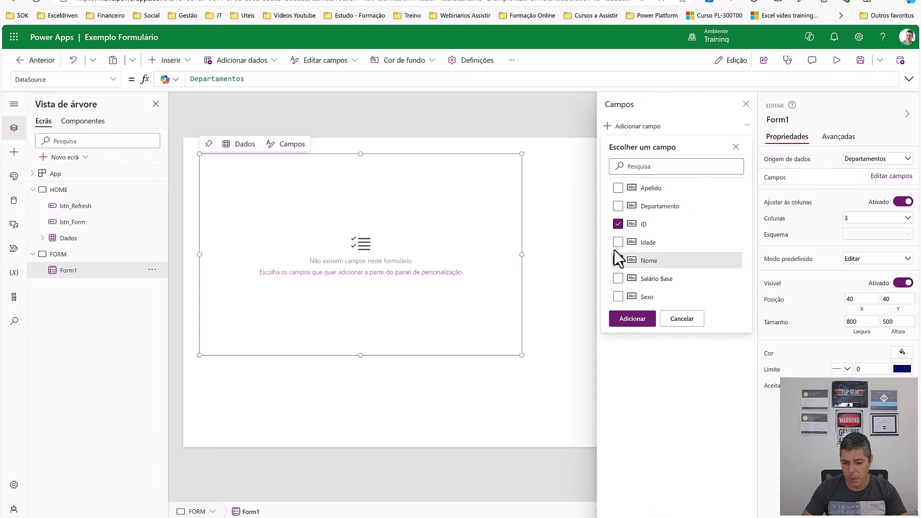
{"action": "left_click", "coordinate": [617, 189]}
{"action": "left_click", "coordinate": [618, 207]}
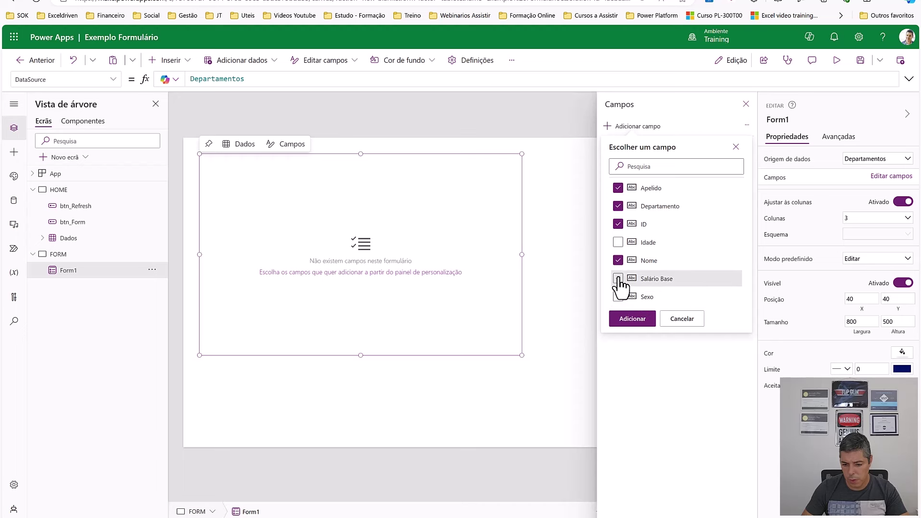
{"action": "left_click", "coordinate": [618, 279]}
{"action": "left_click", "coordinate": [618, 297]}
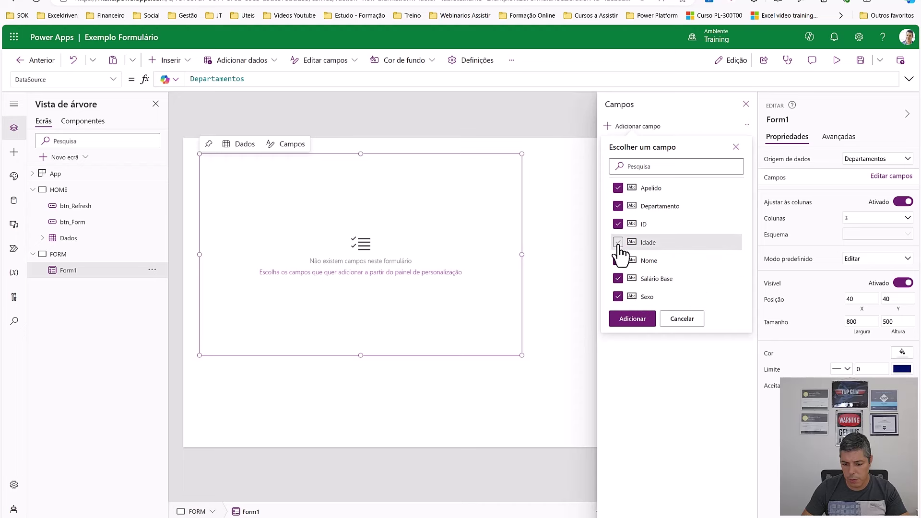
{"action": "left_click", "coordinate": [632, 321]}
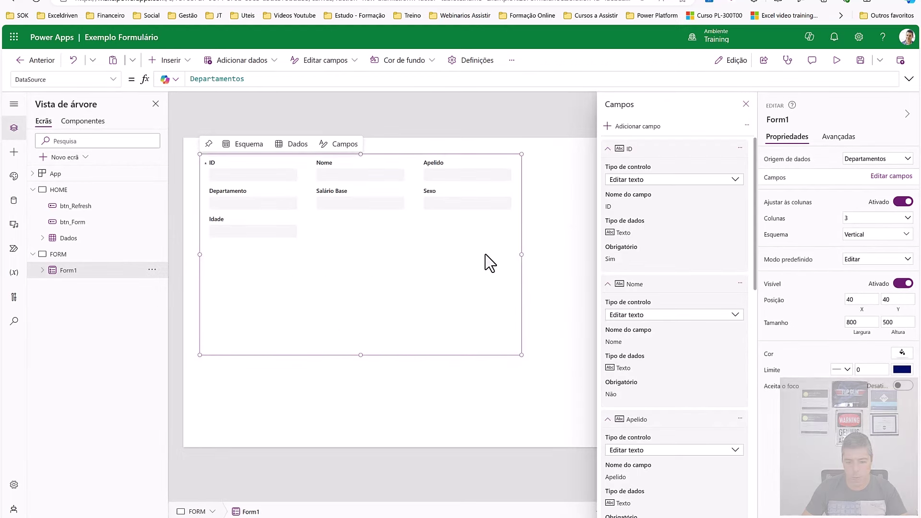
Step: Set the form to 1 column and move it down to about X 25, Y 131
{"action": "left_click", "coordinate": [867, 222]}
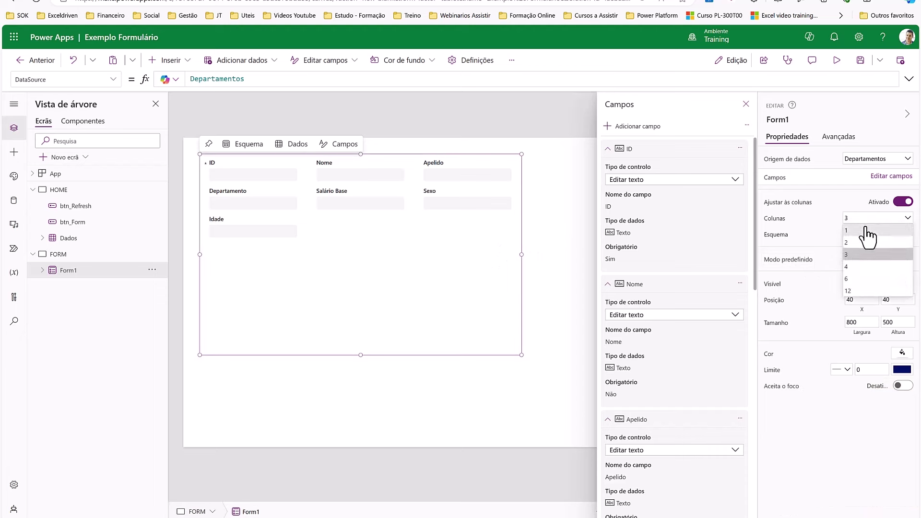
{"action": "left_click", "coordinate": [863, 230]}
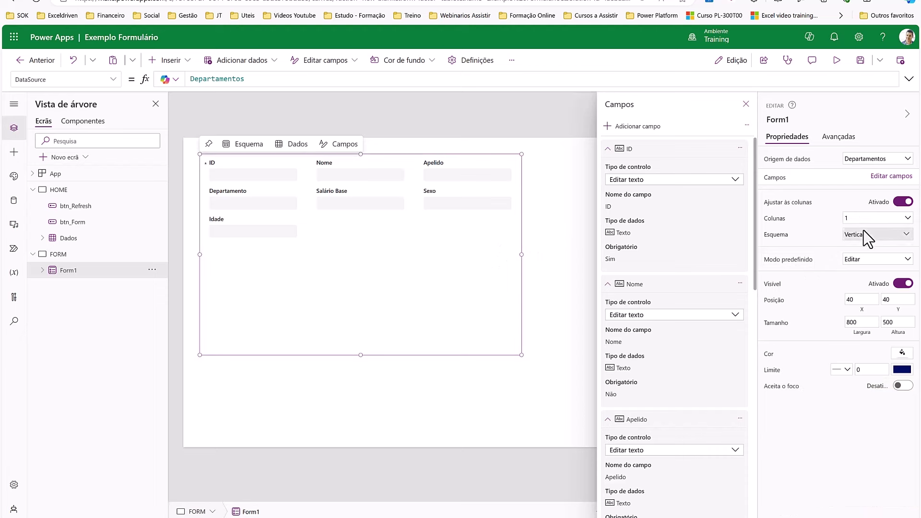
{"action": "left_click_drag", "start_coordinate": [370, 355], "coordinate": [366, 397]}
{"action": "left_click", "coordinate": [881, 263]}
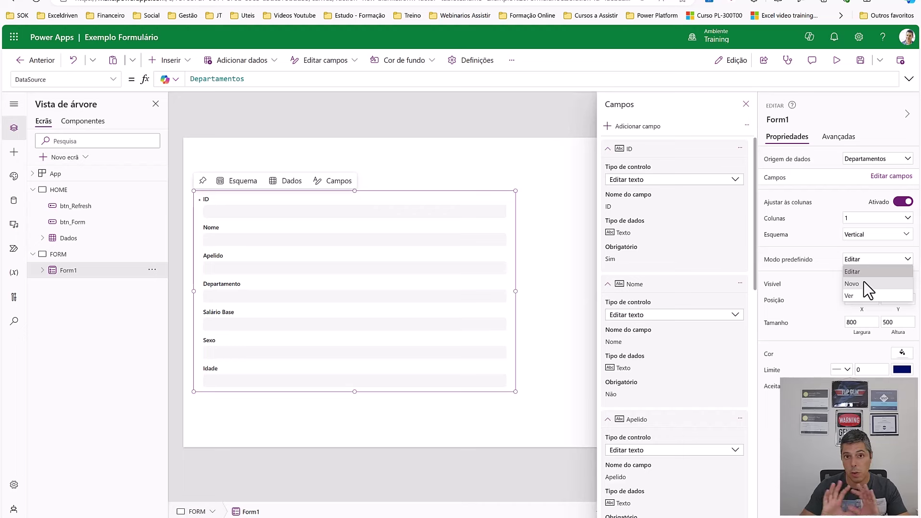
{"action": "left_click", "coordinate": [503, 164]}
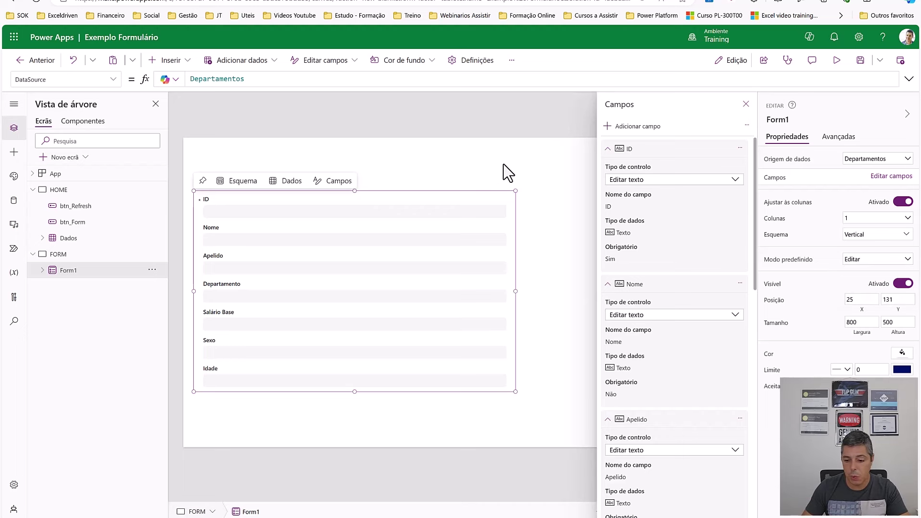
{"action": "left_click", "coordinate": [503, 164]}
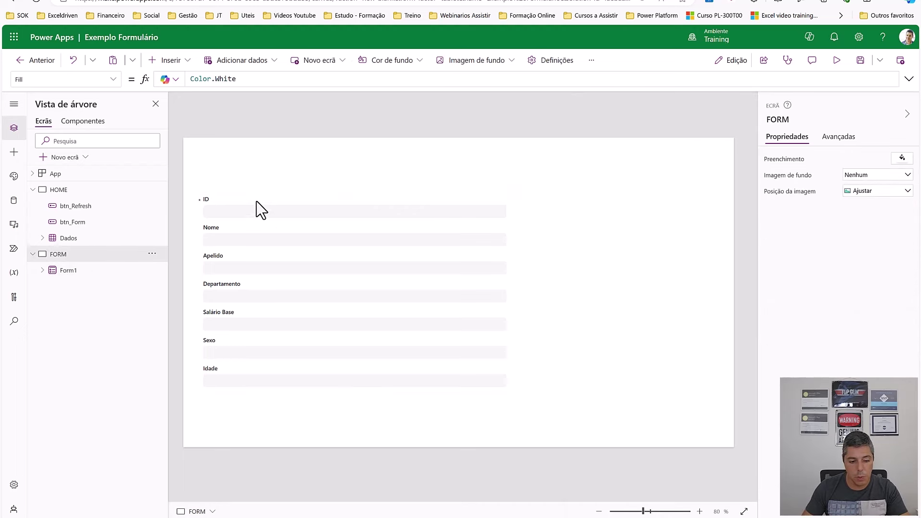
Step: Insert a button above the form's right end at about X 729, Y 99, and name it btn_Novo
{"action": "left_click", "coordinate": [170, 60]}
{"action": "left_click", "coordinate": [185, 136]}
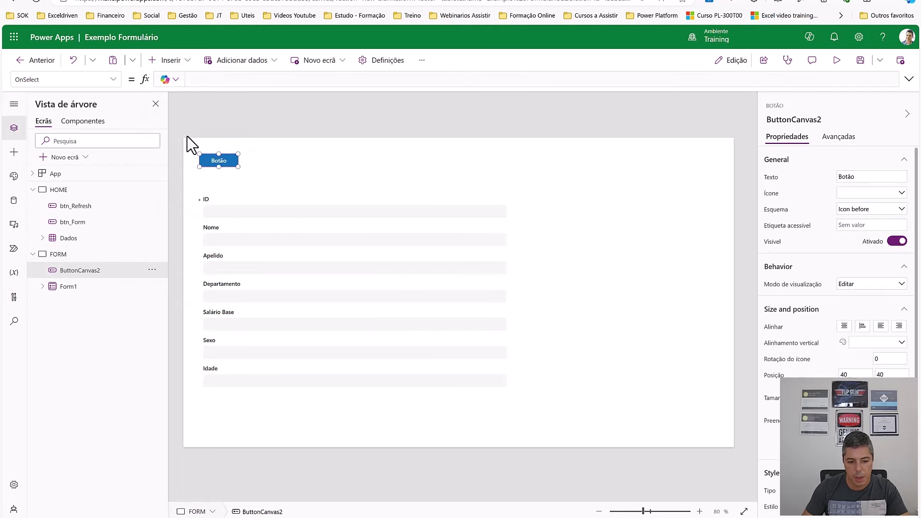
{"action": "left_click_drag", "start_coordinate": [220, 158], "coordinate": [497, 183]}
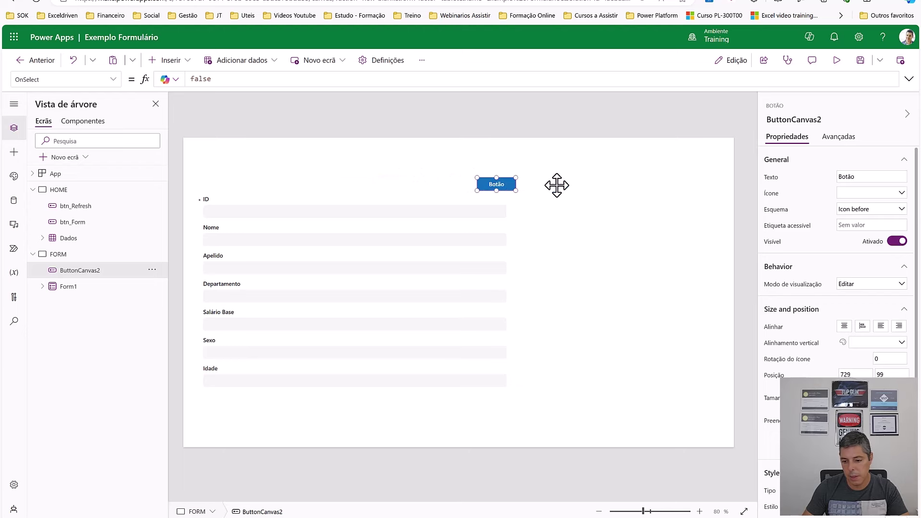
{"action": "left_click", "coordinate": [811, 120]}
{"action": "type", "text": "btn_Novo"}
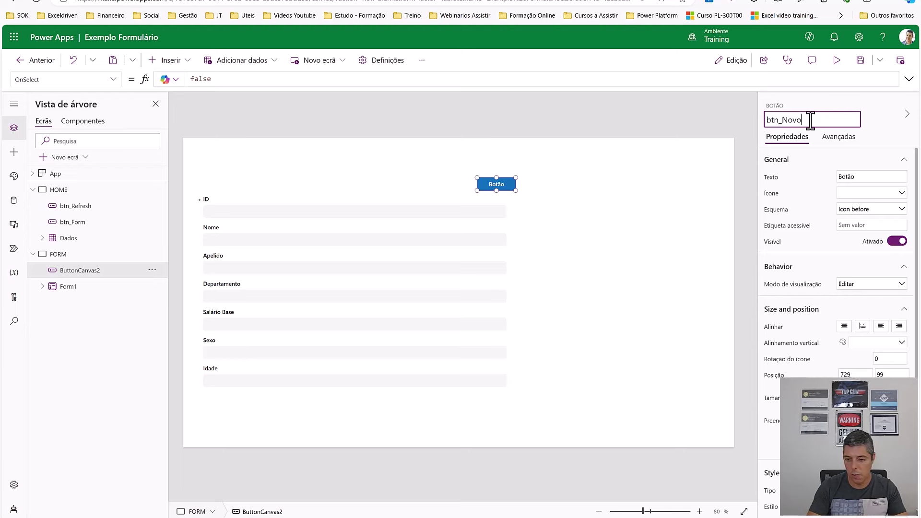
{"action": "key", "text": "Return"}
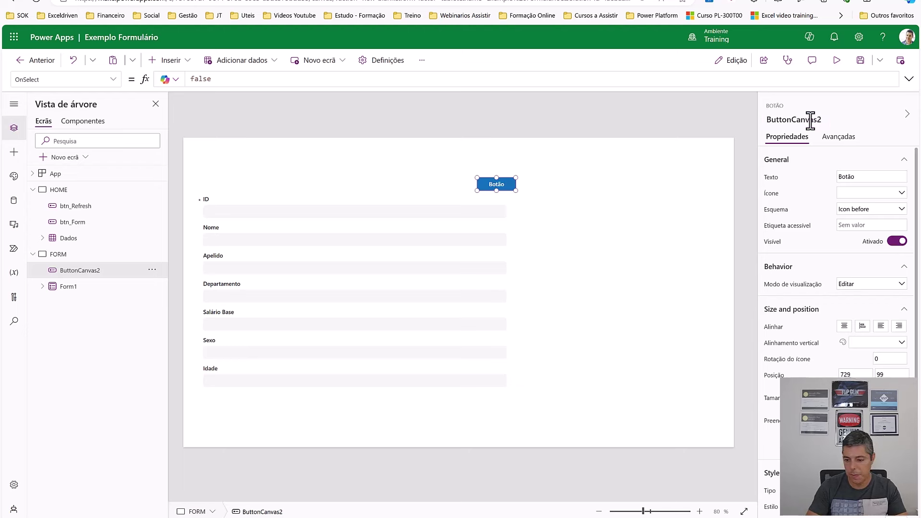
Step: Set the btn_Novo button's text to Adicionar and give it the Add icon
{"action": "left_click", "coordinate": [850, 177]}
{"action": "double_click", "coordinate": [850, 178]}
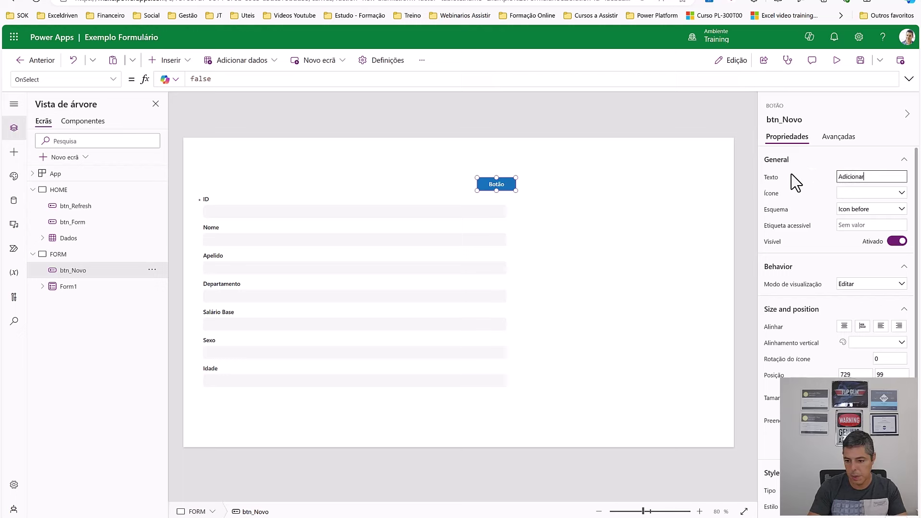
{"action": "type", "text": "Adicionar"}
{"action": "left_click", "coordinate": [876, 194]}
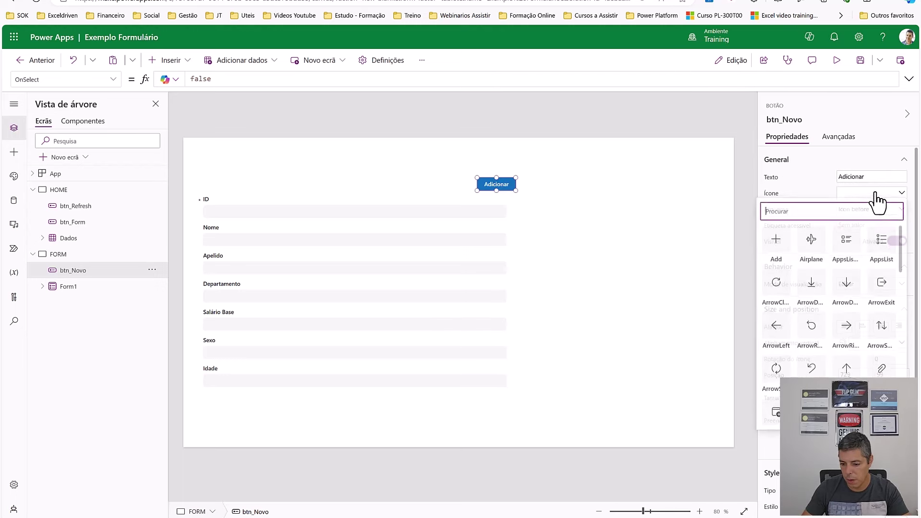
{"action": "left_click", "coordinate": [782, 247]}
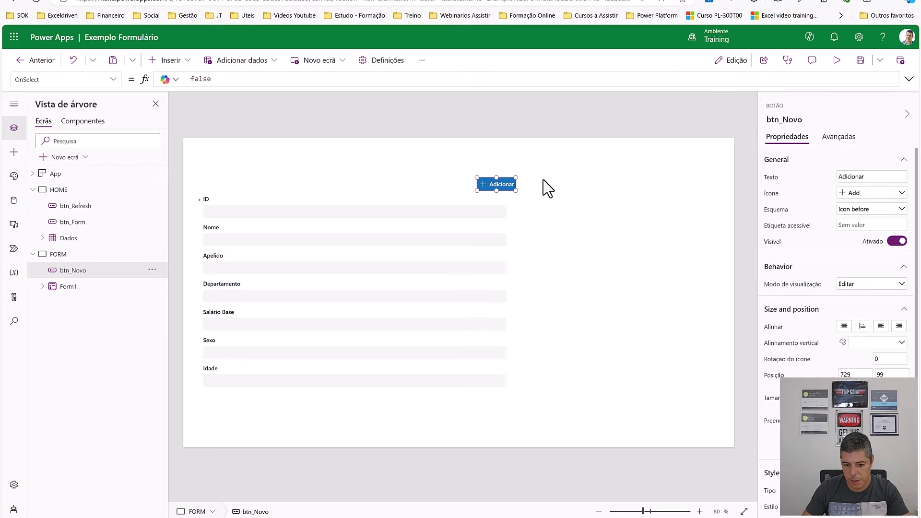
Step: Duplicate the Adicionar button and place the copy just left of the original, at about X 619, Y 99
{"action": "left_click", "coordinate": [521, 181]}
{"action": "left_click", "coordinate": [499, 183]}
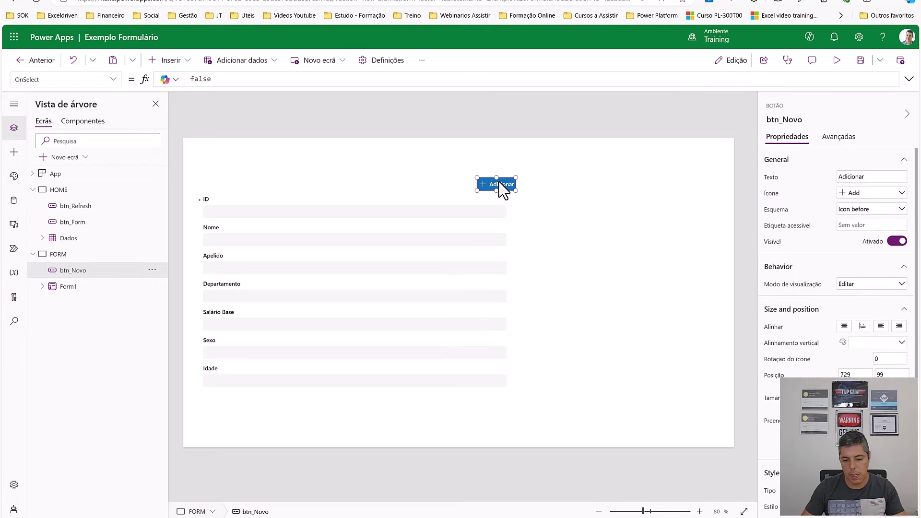
{"action": "key", "text": "ctrl+c"}
{"action": "key", "text": "ctrl+v"}
{"action": "left_click_drag", "start_coordinate": [512, 190], "coordinate": [462, 183]}
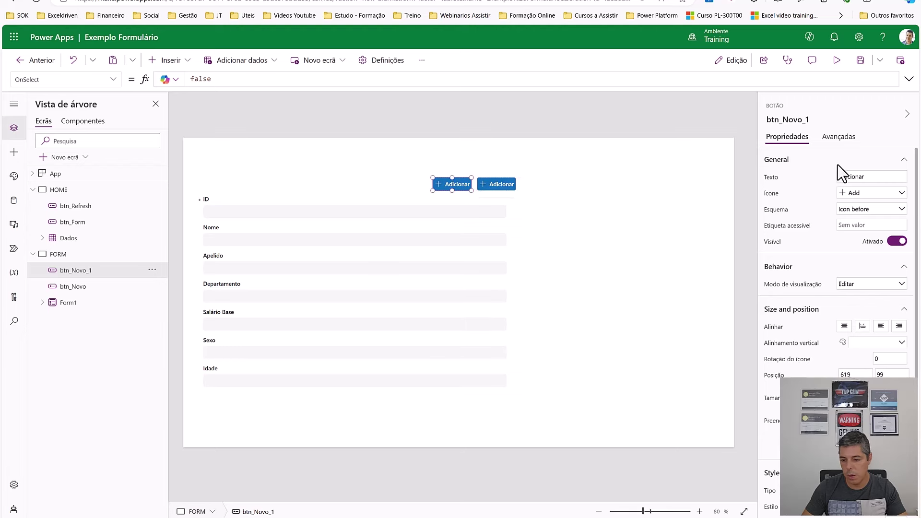
Step: Rename the duplicated Adicionar button as btn_Editar and set its text to Editar
{"action": "left_click", "coordinate": [793, 118]}
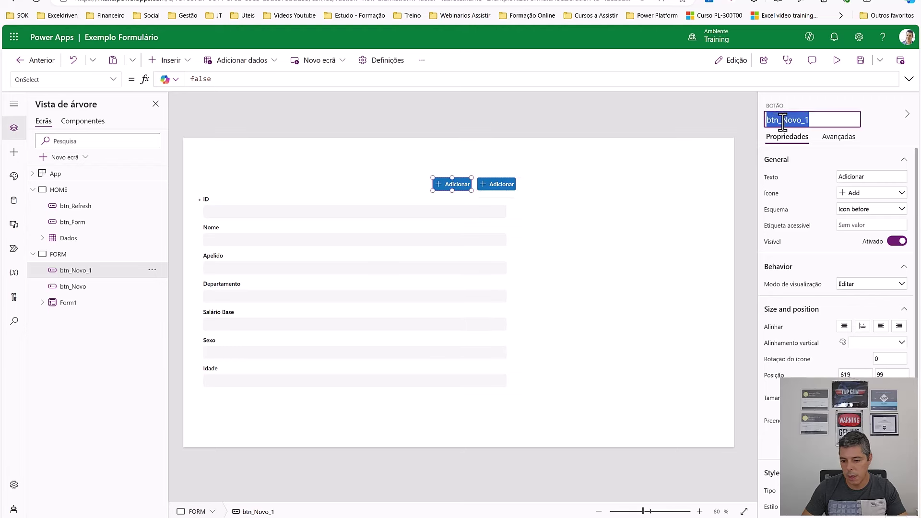
{"action": "left_click", "coordinate": [820, 121]}
{"action": "key", "text": "BackSpace"}
{"action": "key", "text": "BackSpace"}
{"action": "key", "text": "BackSpace"}
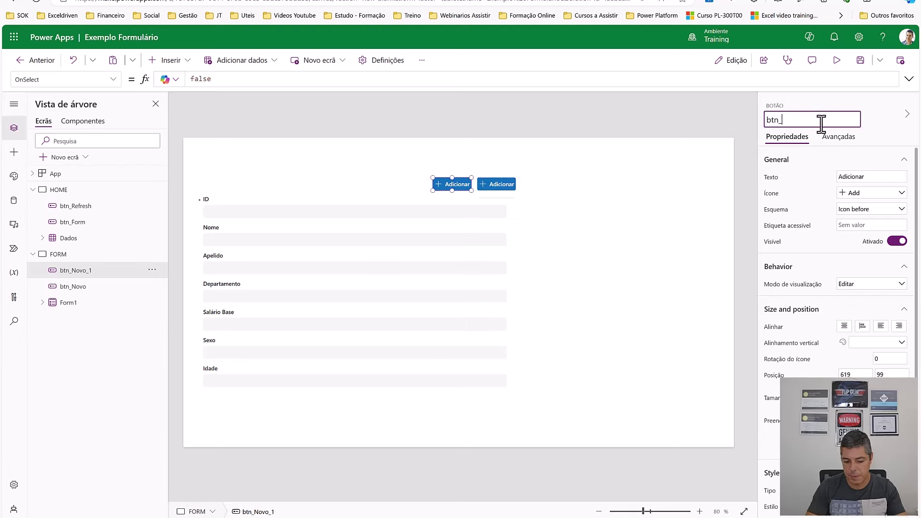
{"action": "type", "text": "Editar"}
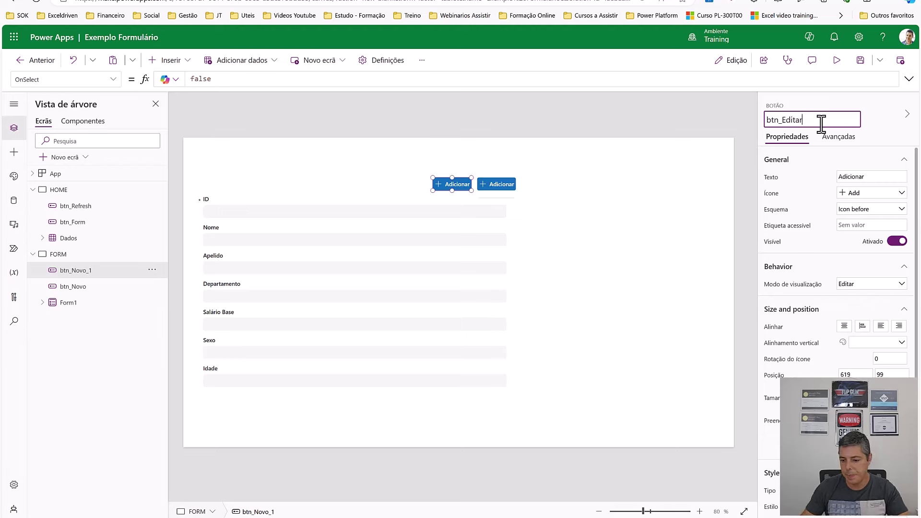
{"action": "left_click", "coordinate": [883, 176]}
{"action": "key", "text": "ctrl+a"}
{"action": "type", "text": "E"}
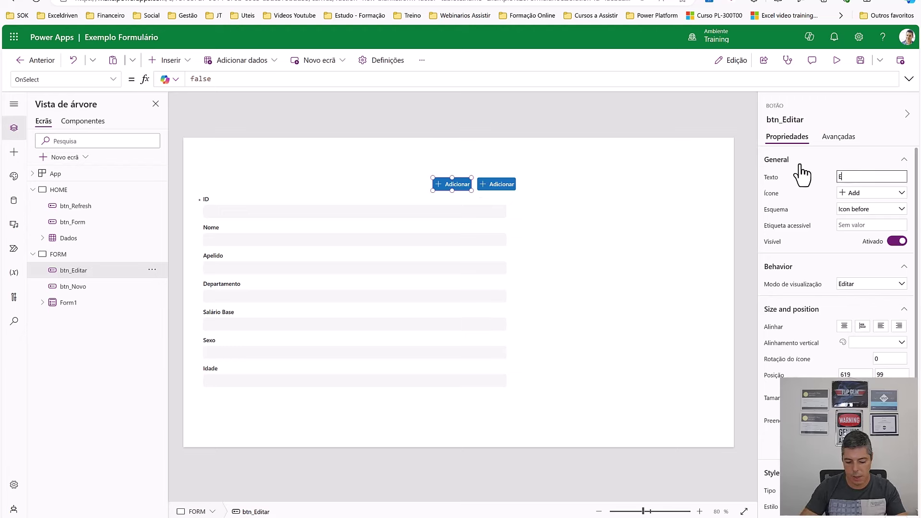
{"action": "type", "text": "ditar"}
Step: Give the btn_Editar button the TextCaseTitle icon
{"action": "left_click", "coordinate": [877, 194]}
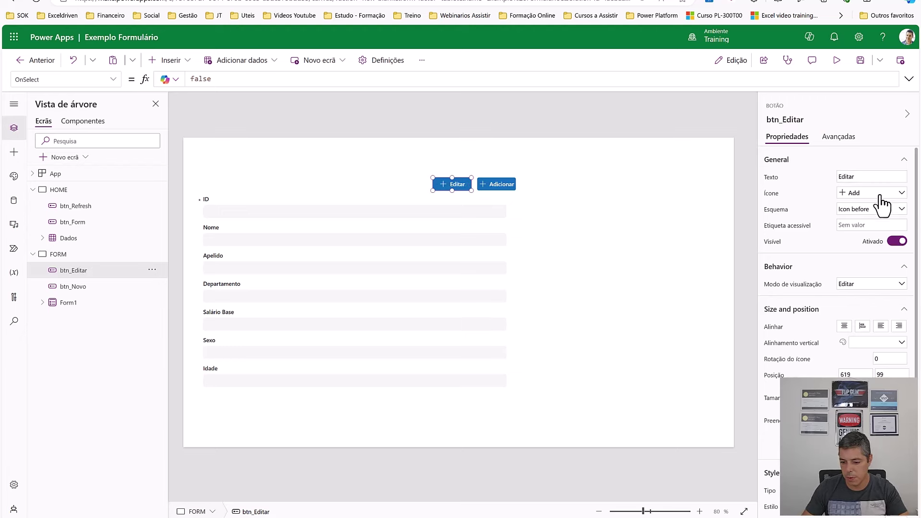
{"action": "scroll", "coordinate": [806, 350], "scroll_direction": "down", "scroll_amount": 4}
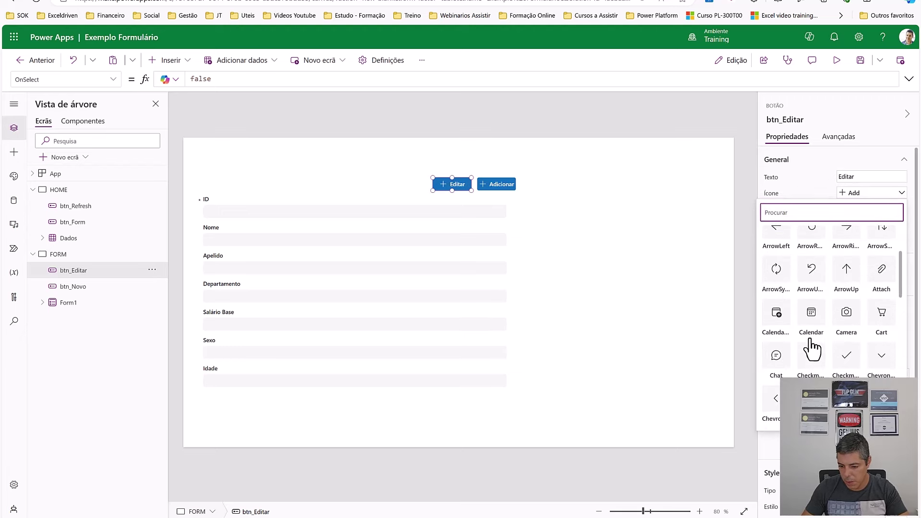
{"action": "scroll", "coordinate": [810, 342], "scroll_direction": "down", "scroll_amount": 2}
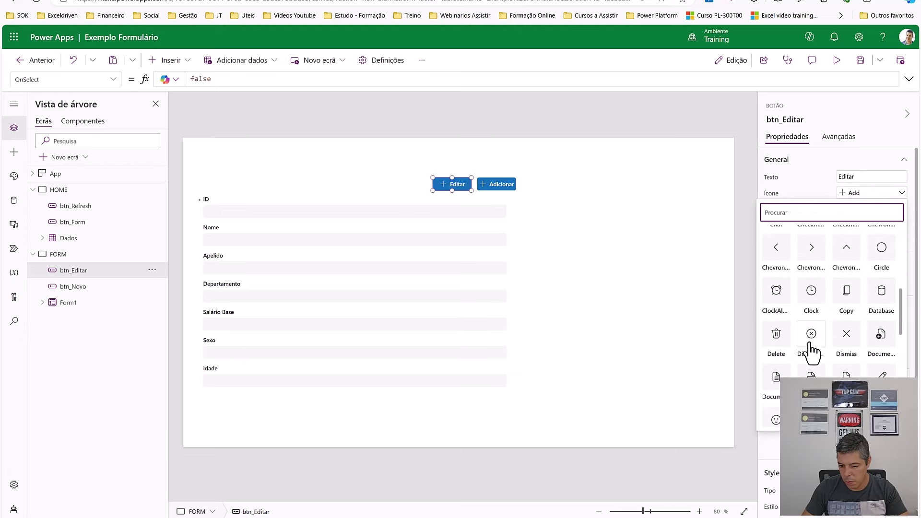
{"action": "scroll", "coordinate": [805, 374], "scroll_direction": "down", "scroll_amount": 2}
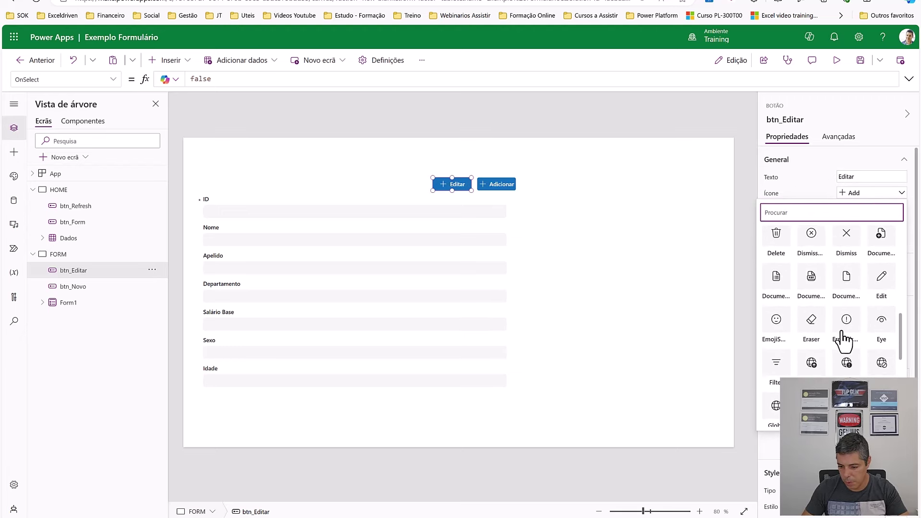
{"action": "scroll", "coordinate": [830, 340], "scroll_direction": "down", "scroll_amount": 5}
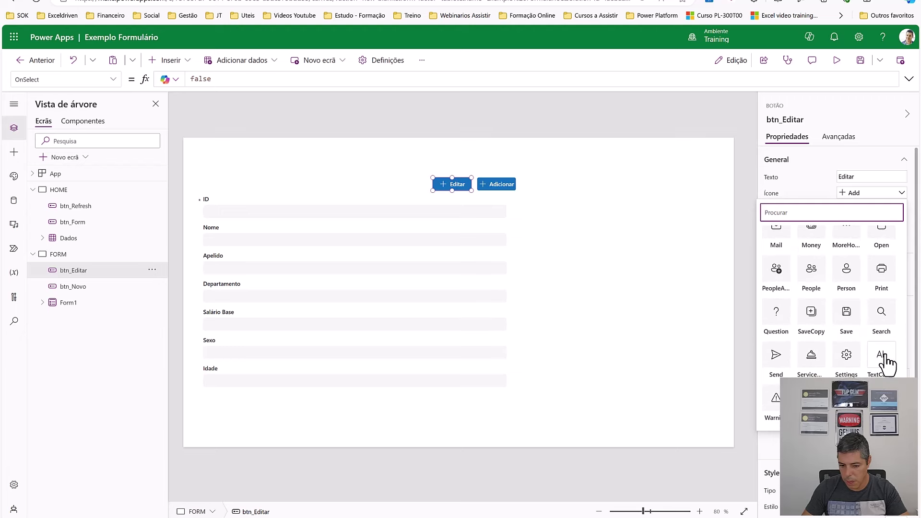
{"action": "left_click", "coordinate": [883, 360]}
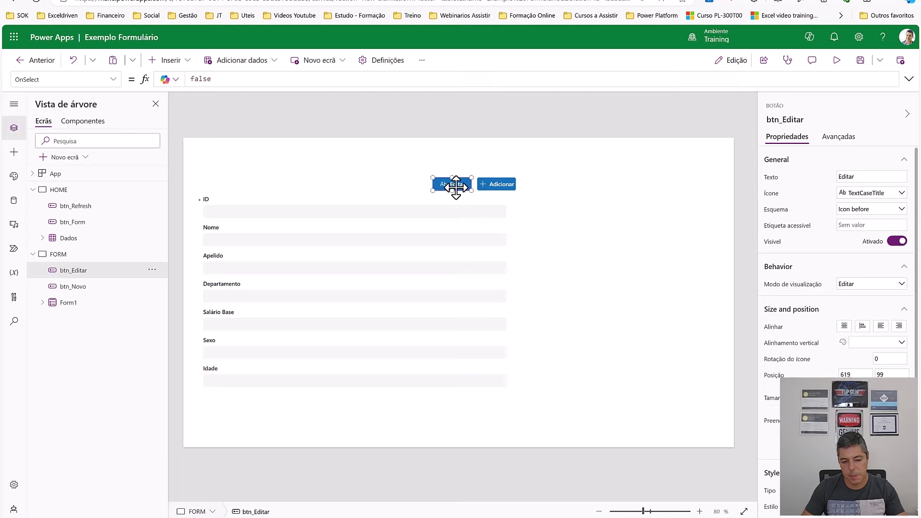
Step: Duplicate the Editar button and place the copy just left of it, at about X 510, Y 99
{"action": "key", "text": "ctrl+c"}
{"action": "key", "text": "ctrl+v"}
{"action": "left_click_drag", "start_coordinate": [465, 193], "coordinate": [413, 185]}
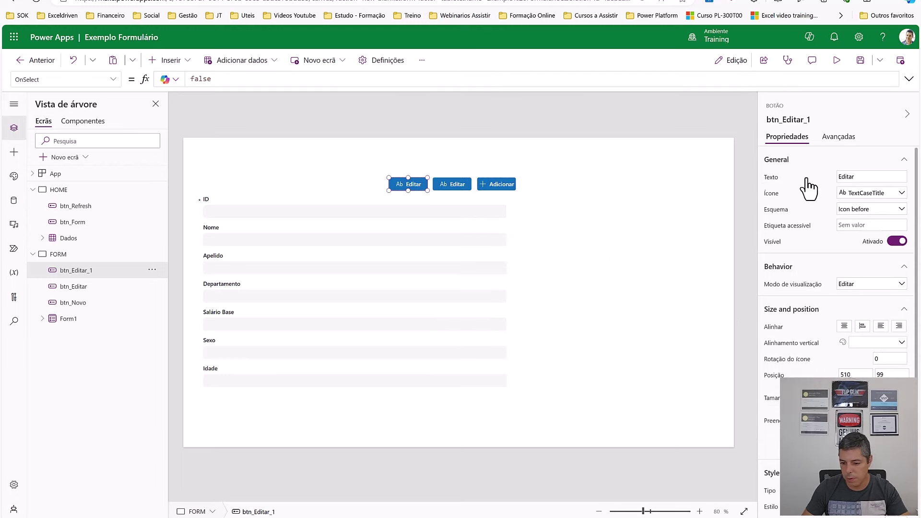
Step: Set the copied Editar button's text to Ver and rename it btn_Ver
{"action": "double_click", "coordinate": [859, 178]}
{"action": "type", "text": "Ver"}
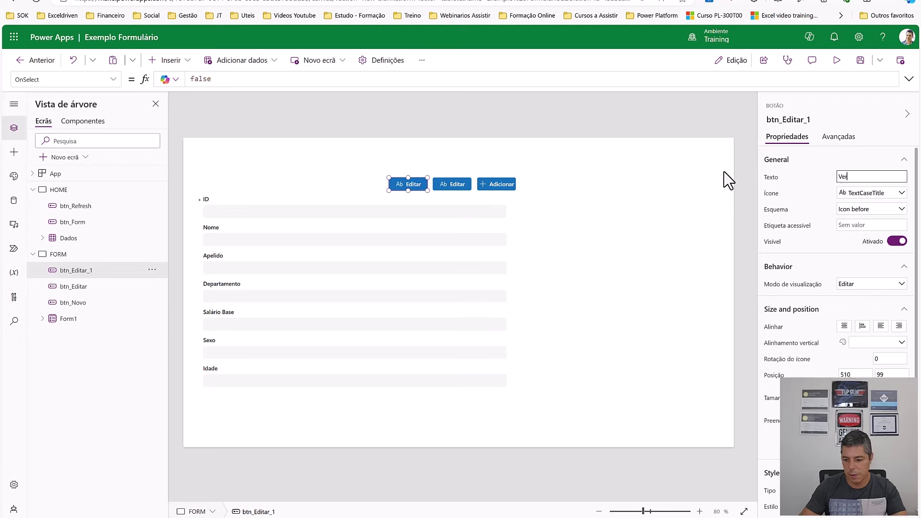
{"action": "left_click", "coordinate": [788, 120]}
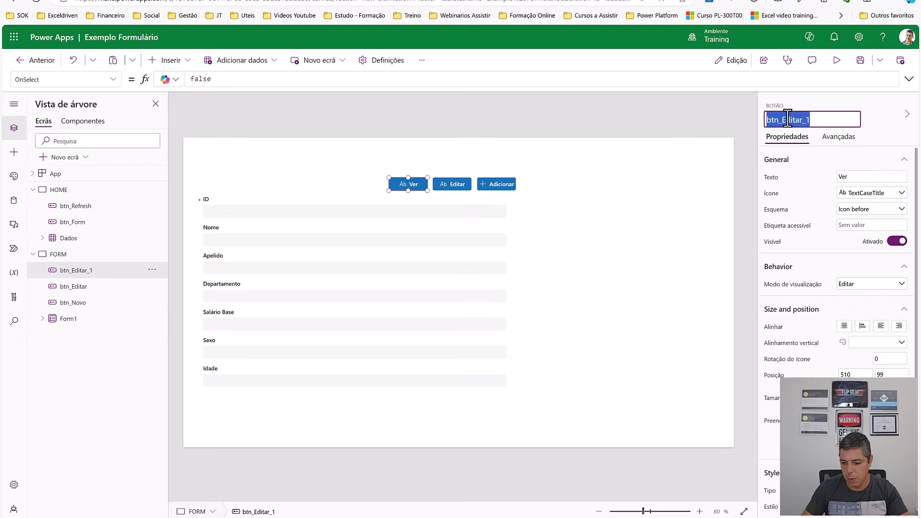
{"action": "left_click_drag", "start_coordinate": [783, 119], "coordinate": [822, 121]}
{"action": "type", "text": "Ver"}
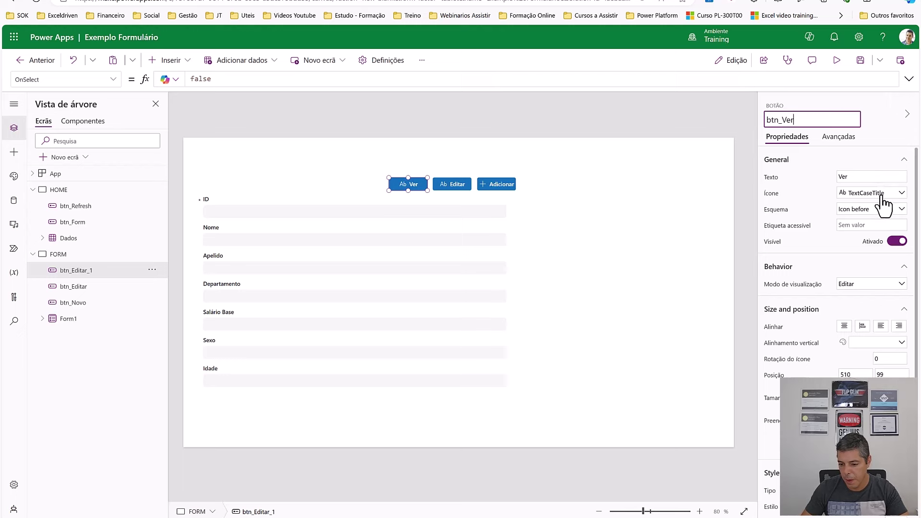
Step: Give the btn_Ver button the Eye icon
{"action": "left_click", "coordinate": [888, 193]}
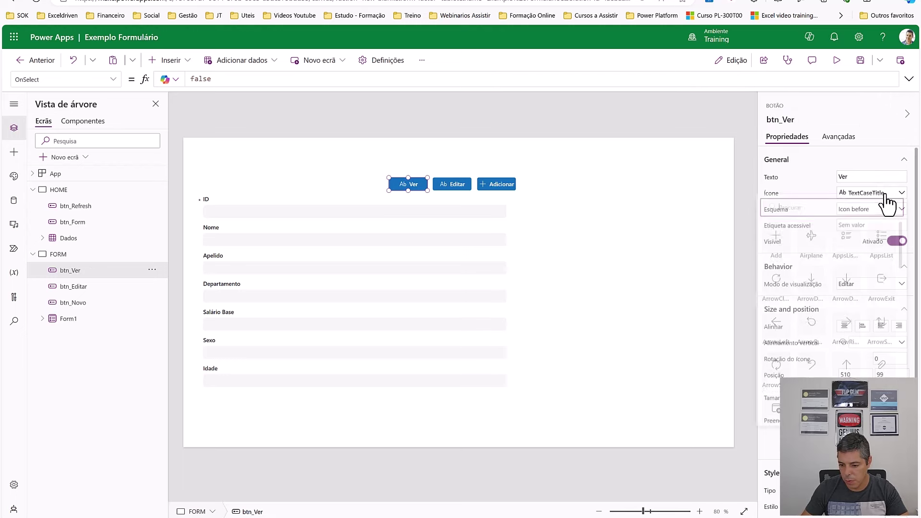
{"action": "scroll", "coordinate": [844, 345], "scroll_direction": "down", "scroll_amount": 15}
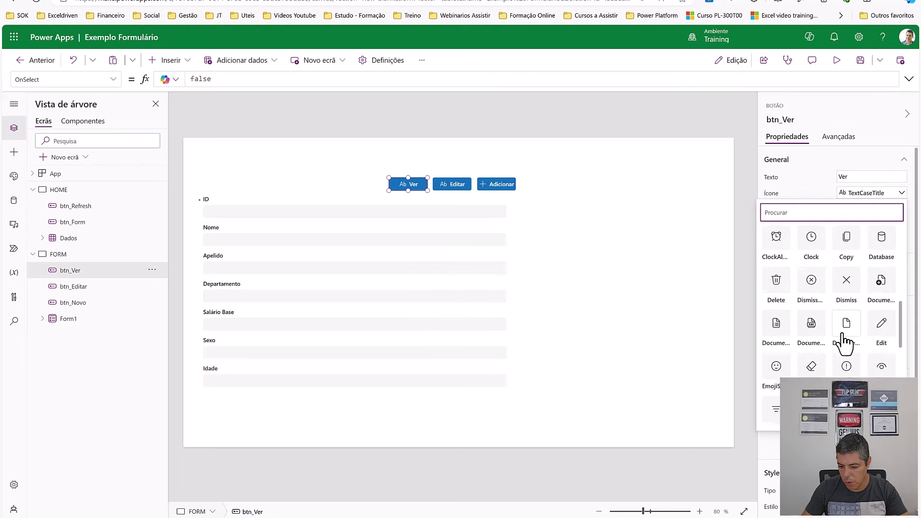
{"action": "left_click", "coordinate": [882, 304]}
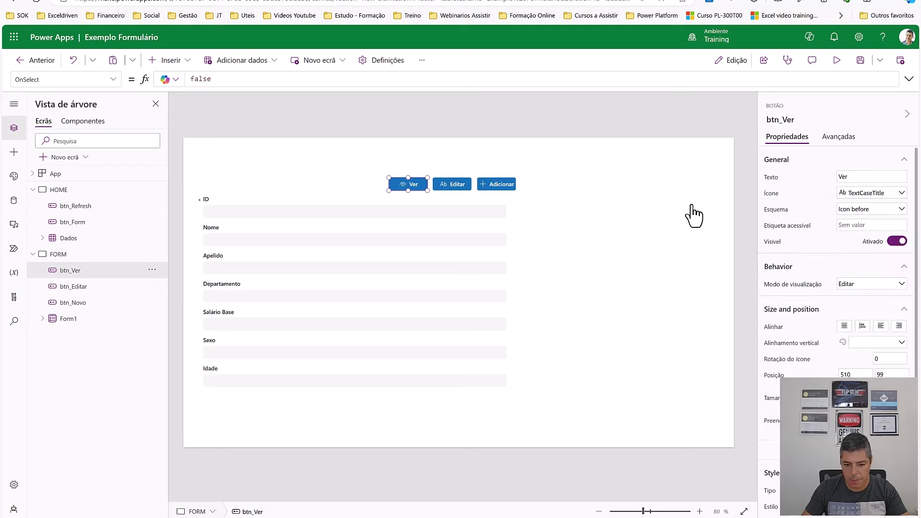
{"action": "left_click", "coordinate": [641, 174]}
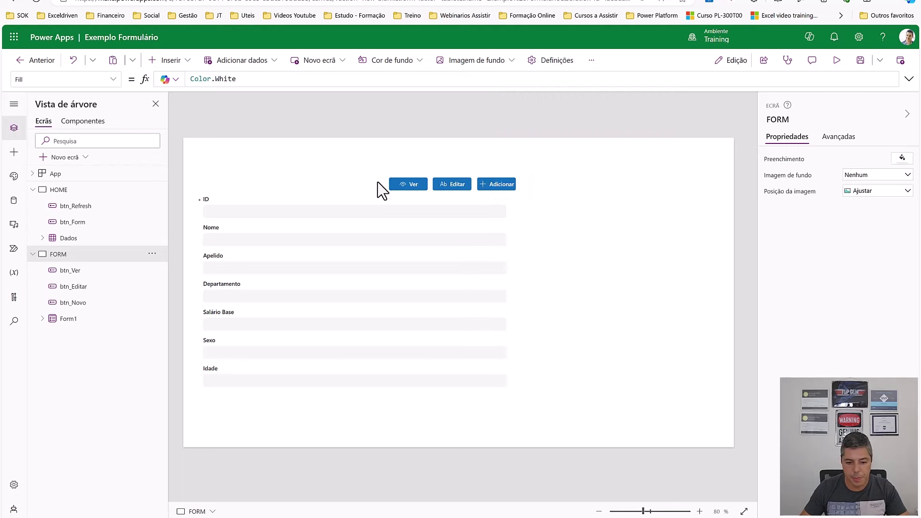
Step: Duplicate the Adicionar button and place the copy below the form's right end at about X 729, Y 646
{"action": "left_click", "coordinate": [499, 187]}
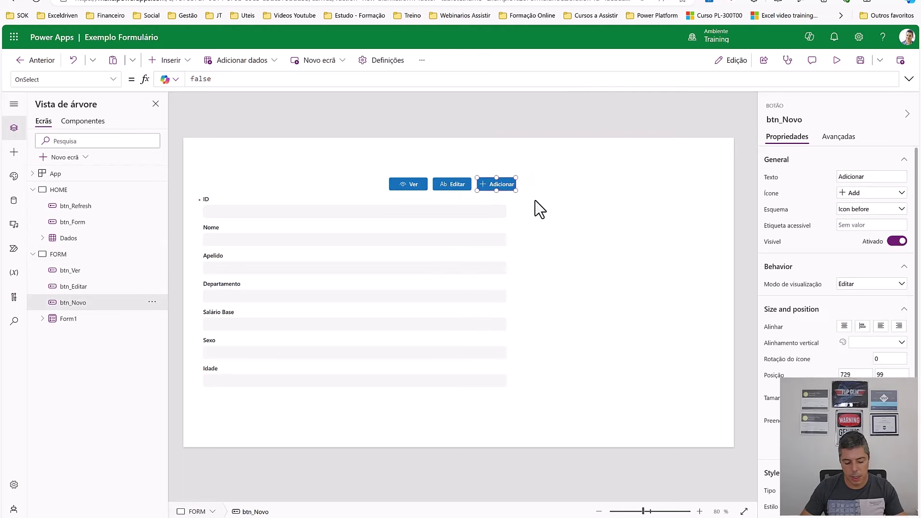
{"action": "key", "text": "ctrl+c"}
{"action": "key", "text": "ctrl+v"}
{"action": "left_click_drag", "start_coordinate": [514, 190], "coordinate": [504, 401]}
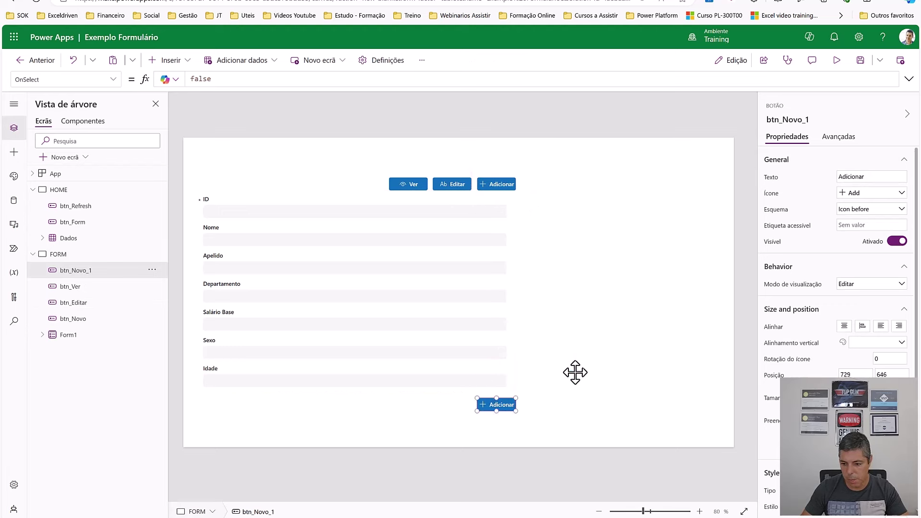
Step: Set the text of the button below the form to Gravar and rename it btn_Gravar
{"action": "left_click", "coordinate": [868, 177]}
{"action": "type", "text": "Gravar"}
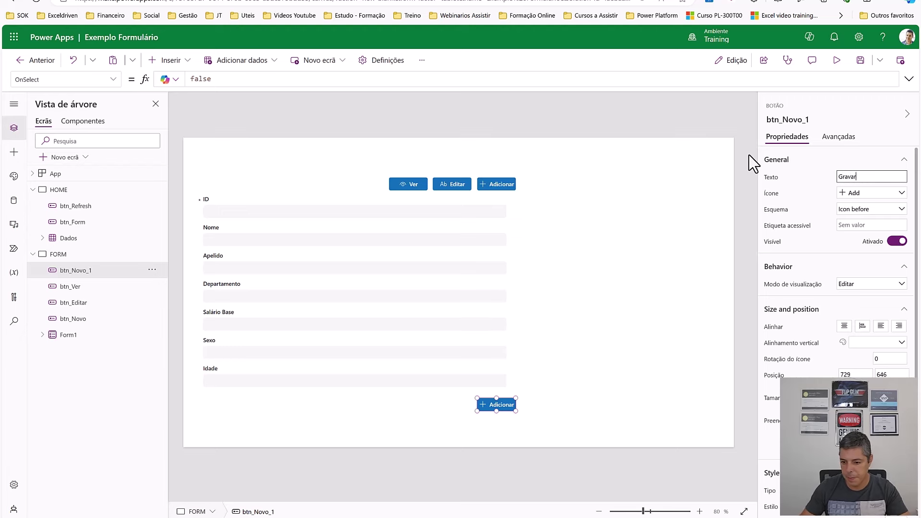
{"action": "left_click", "coordinate": [784, 120]}
{"action": "left_click", "coordinate": [818, 121]}
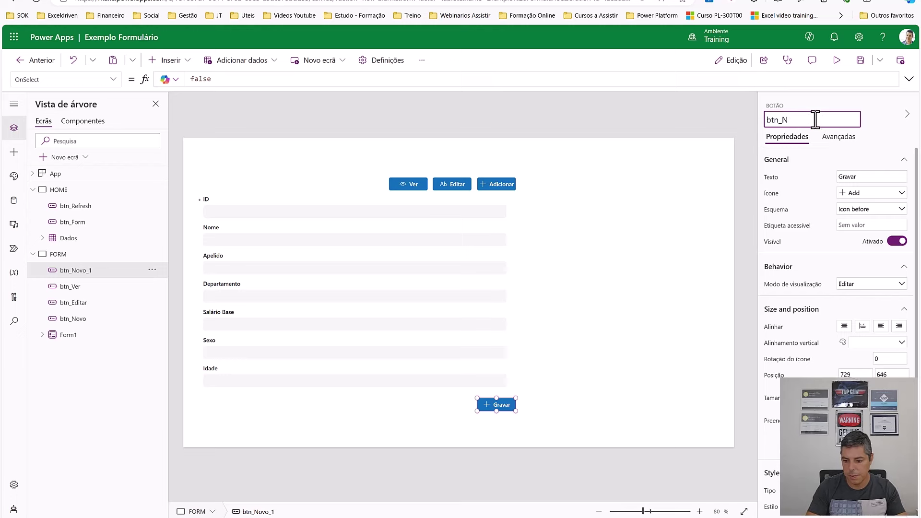
{"action": "type", "text": "Gravar"}
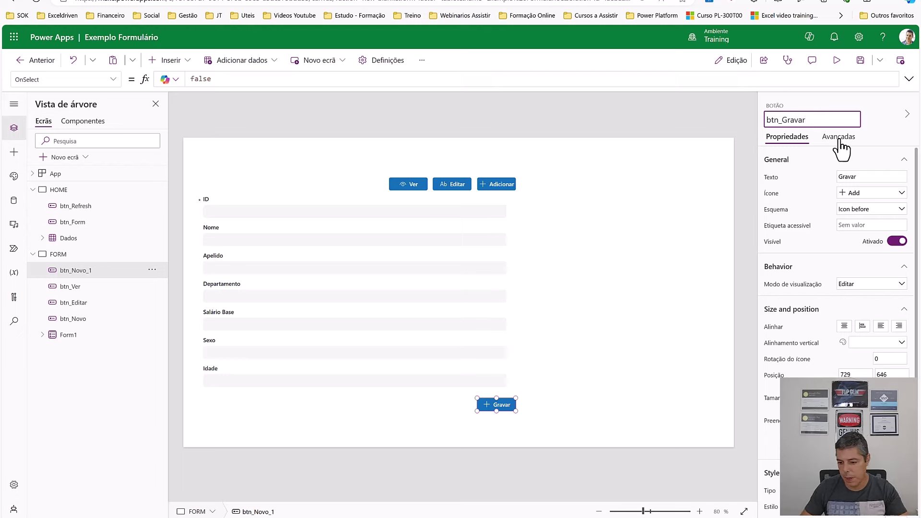
{"action": "key", "text": "Return"}
Step: Search the icons for save and give the btn_Gravar button the Save icon
{"action": "left_click", "coordinate": [869, 194]}
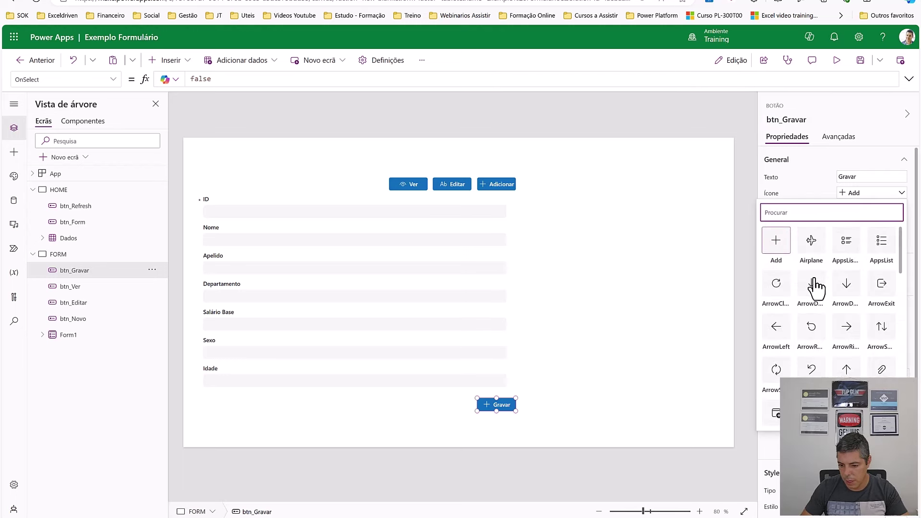
{"action": "type", "text": "save"}
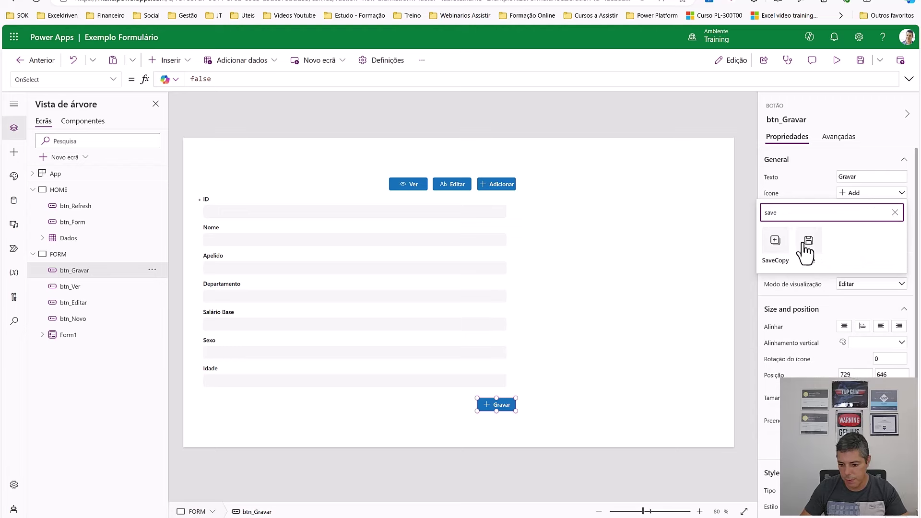
{"action": "left_click", "coordinate": [806, 242]}
{"action": "left_click", "coordinate": [545, 381]}
Step: Duplicate the Gravar button and place the copy just left of it, at about X 619, Y 646
{"action": "left_click", "coordinate": [494, 405]}
{"action": "key", "text": "ctrl+c"}
{"action": "key", "text": "ctrl+v"}
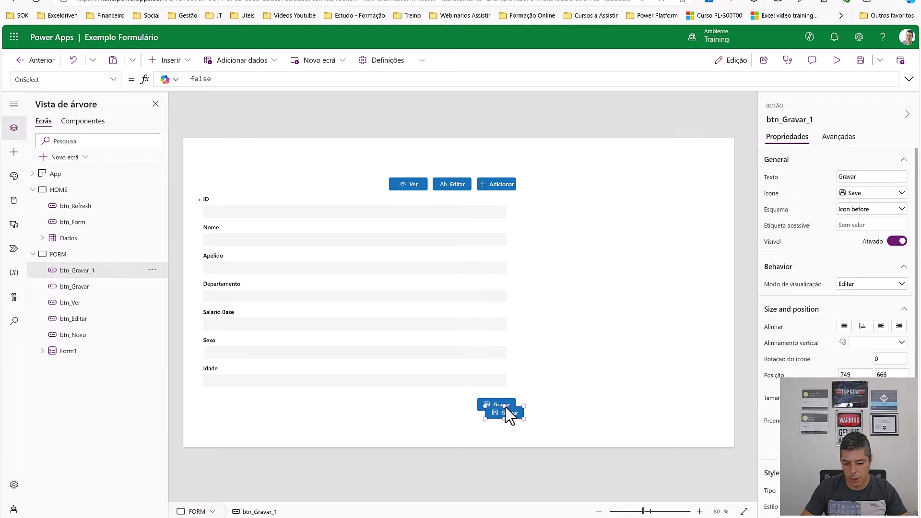
{"action": "left_click_drag", "start_coordinate": [509, 418], "coordinate": [453, 405]}
Step: Set the copied Gravar button's text to Cancelar and rename it btn_Cancelar
{"action": "double_click", "coordinate": [870, 176]}
{"action": "type", "text": "Cancel"}
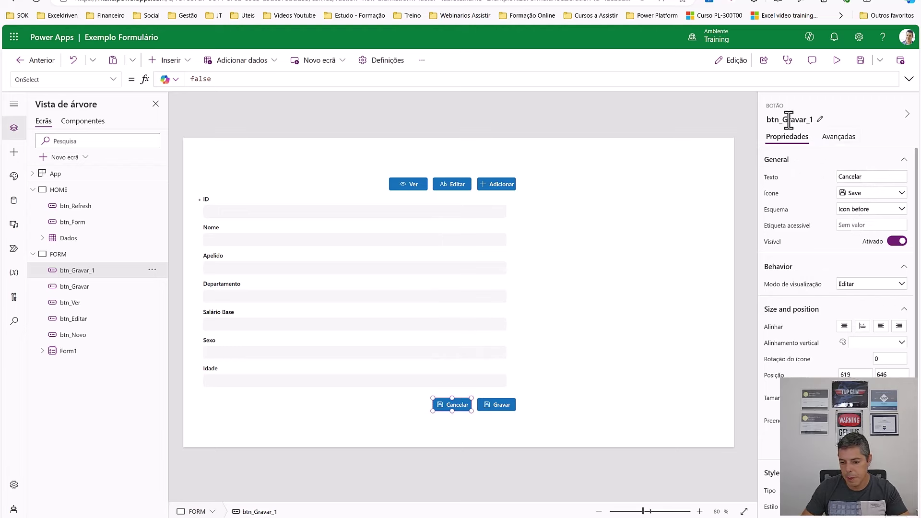
{"action": "left_click", "coordinate": [792, 120]}
{"action": "left_click", "coordinate": [784, 120]}
{"action": "left_click_drag", "start_coordinate": [783, 120], "coordinate": [833, 119]}
{"action": "type", "text": "Cancelar"}
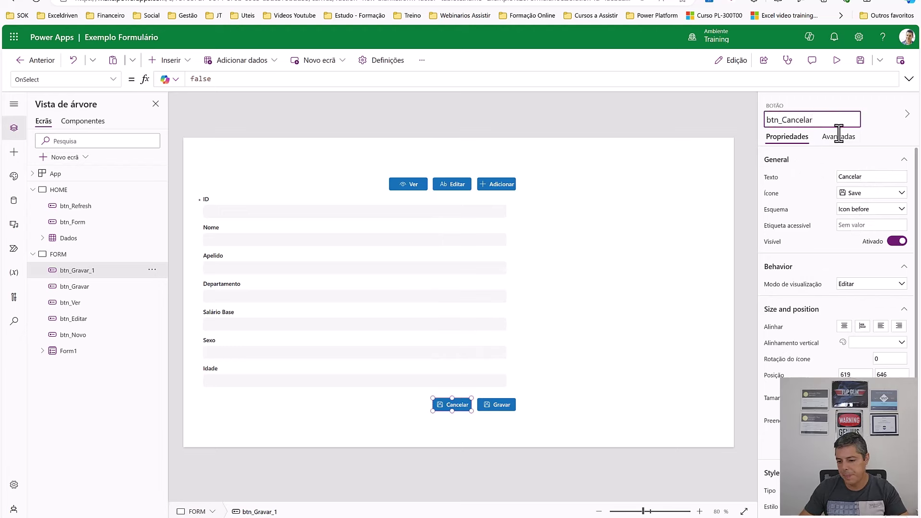
Step: Give the btn_Cancelar button the DismissCircle icon
{"action": "left_click", "coordinate": [881, 195]}
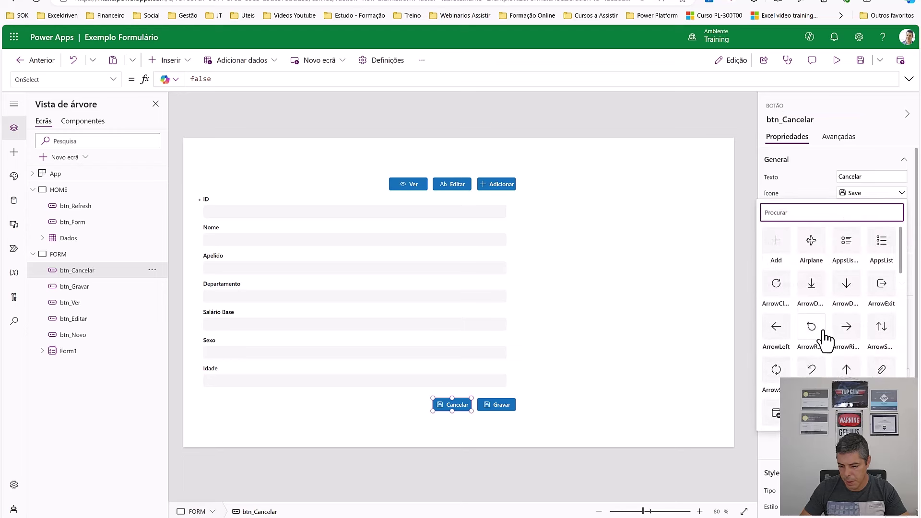
{"action": "scroll", "coordinate": [823, 340], "scroll_direction": "down", "scroll_amount": 5}
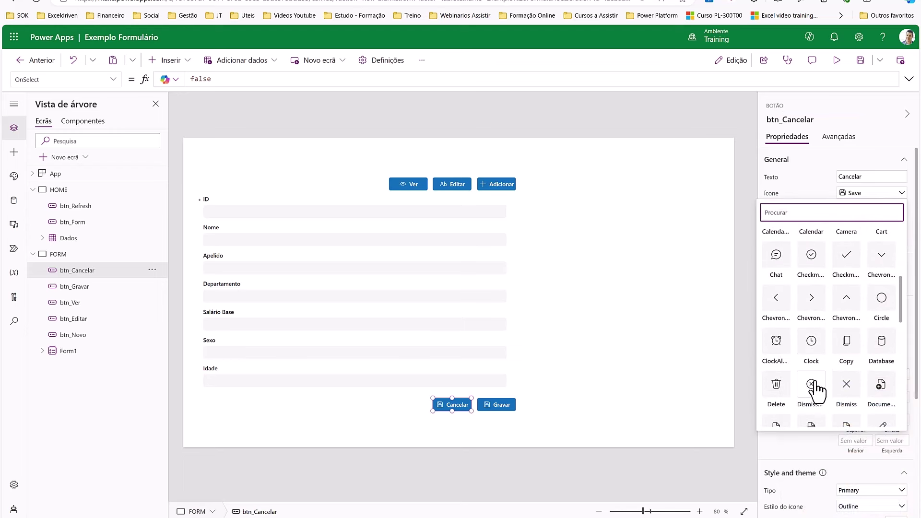
{"action": "left_click", "coordinate": [811, 385]}
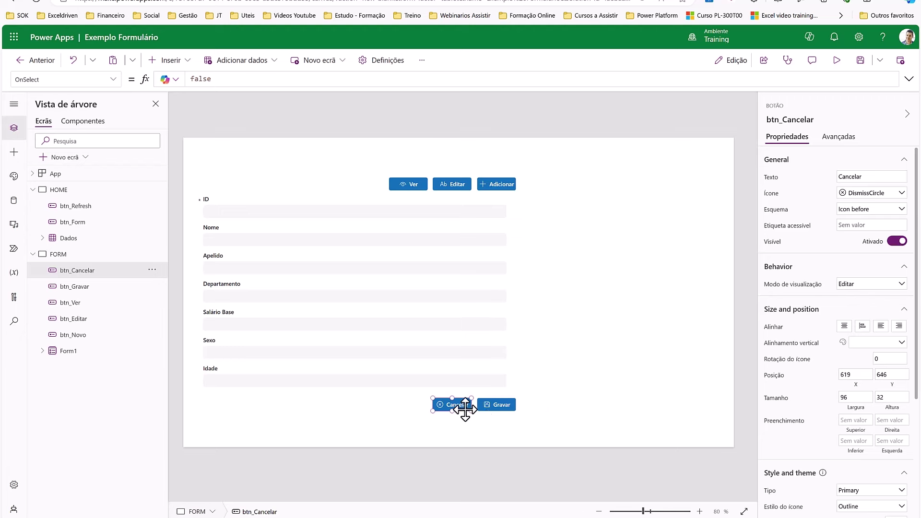
Step: Duplicate the Cancelar button and place the copy just left of it, at about X 510, Y 646
{"action": "key", "text": "ctrl+c"}
{"action": "key", "text": "ctrl+v"}
{"action": "left_click_drag", "start_coordinate": [464, 409], "coordinate": [413, 403]}
Step: Rename the copied Cancelar button as btn_Reset
{"action": "left_click", "coordinate": [801, 120]}
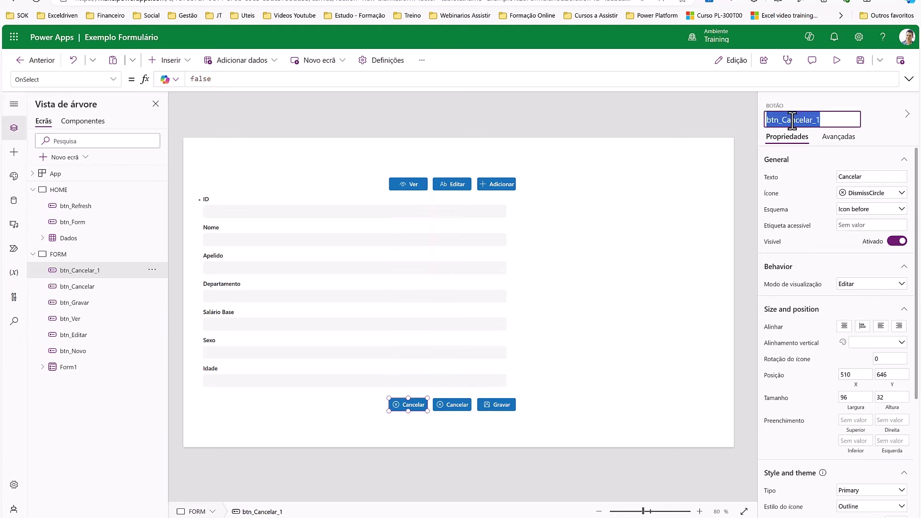
{"action": "left_click", "coordinate": [786, 121]}
{"action": "left_click_drag", "start_coordinate": [786, 121], "coordinate": [848, 115]}
{"action": "type", "text": "Reset"}
{"action": "left_click", "coordinate": [874, 177]}
{"action": "left_click_drag", "start_coordinate": [873, 178], "coordinate": [814, 166]}
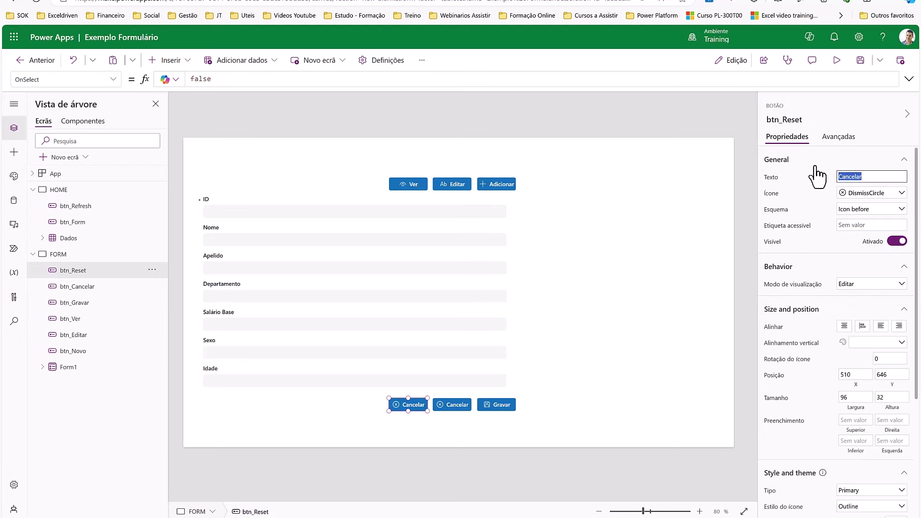
{"action": "left_click", "coordinate": [450, 406]}
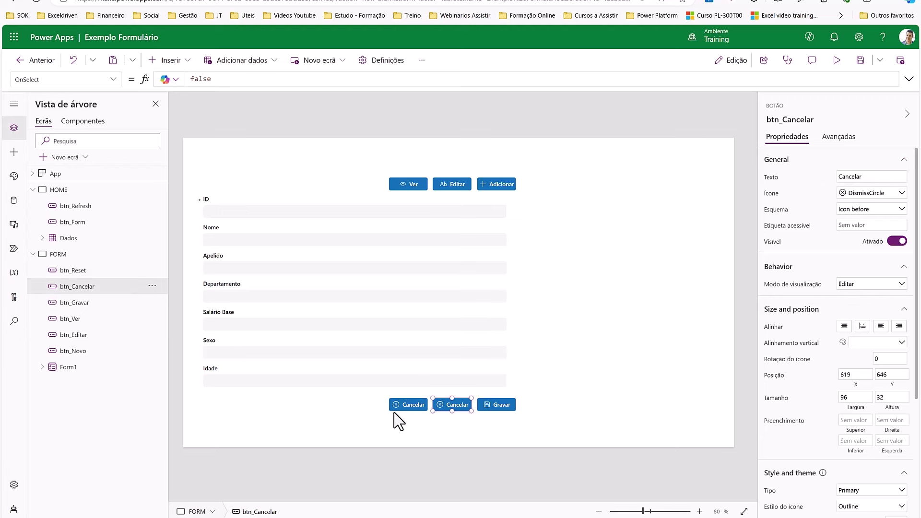
Step: Rename the leftmost bottom button as btn_Remover and set its text to Remover
{"action": "left_click", "coordinate": [413, 406]}
{"action": "left_click", "coordinate": [795, 121]}
{"action": "left_click", "coordinate": [817, 123]}
{"action": "type", "text": "R"}
{"action": "double_click", "coordinate": [866, 177]}
{"action": "type", "text": "Re"}
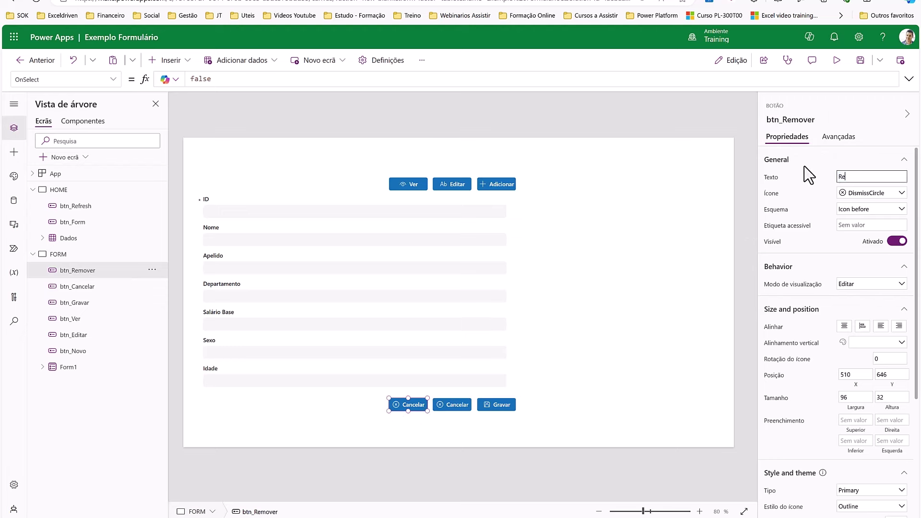
{"action": "type", "text": "mover"}
Step: Give the btn_Remover button the Delete icon
{"action": "left_click", "coordinate": [875, 193]}
{"action": "scroll", "coordinate": [813, 357], "scroll_direction": "down", "scroll_amount": 5}
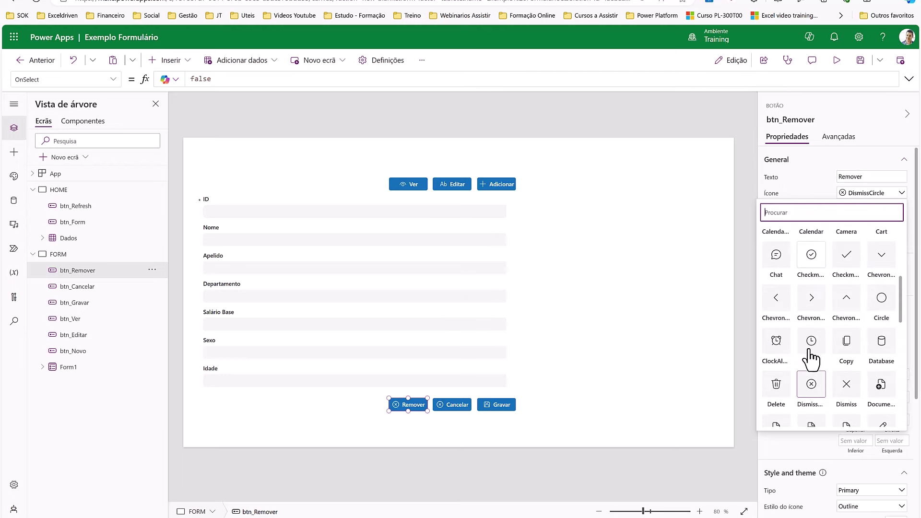
{"action": "left_click", "coordinate": [785, 294]}
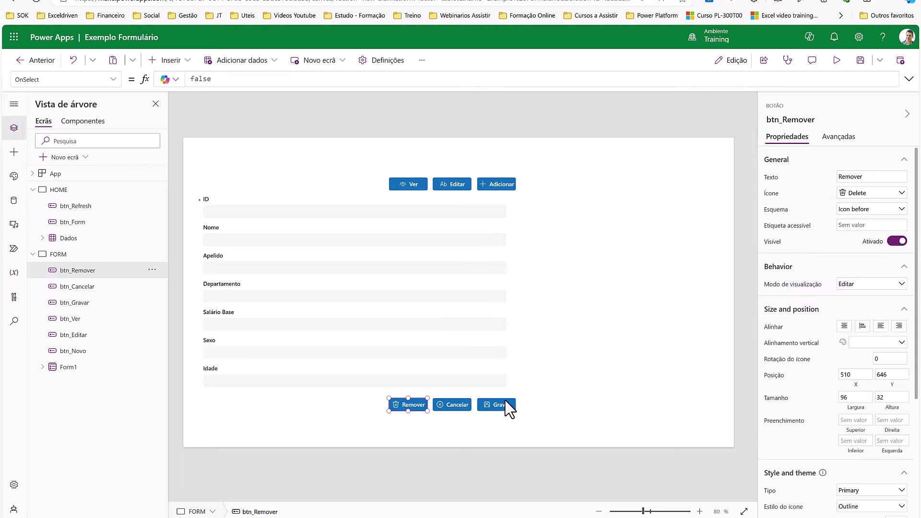
{"action": "left_click", "coordinate": [475, 406]}
{"action": "left_click", "coordinate": [452, 405]}
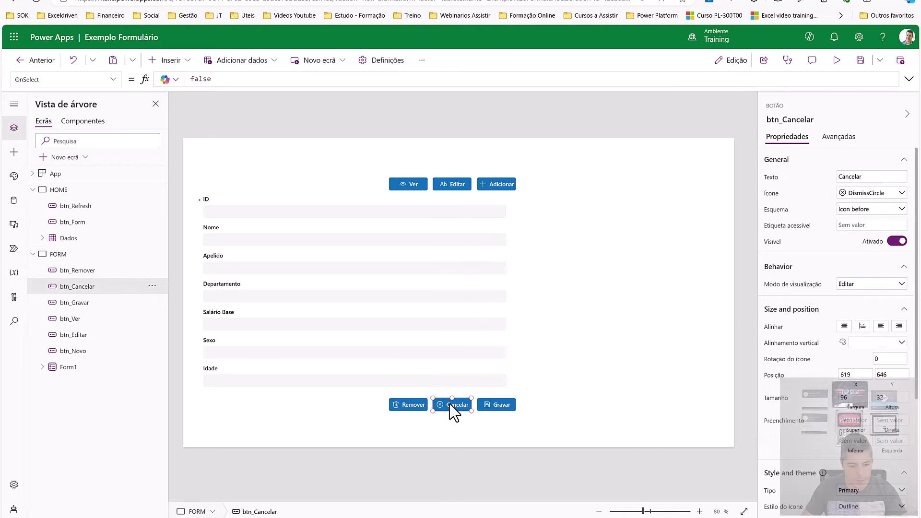
{"action": "left_click", "coordinate": [490, 407]}
{"action": "left_click", "coordinate": [422, 405]}
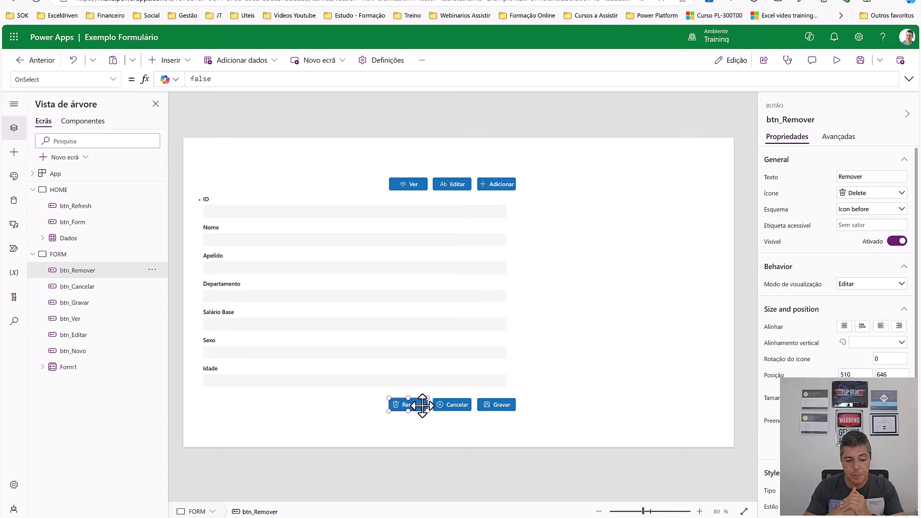
Step: Replace the OnSelect formula of btn_Form on the HOME screen with the start of an EditForm( call
{"action": "left_click", "coordinate": [89, 223]}
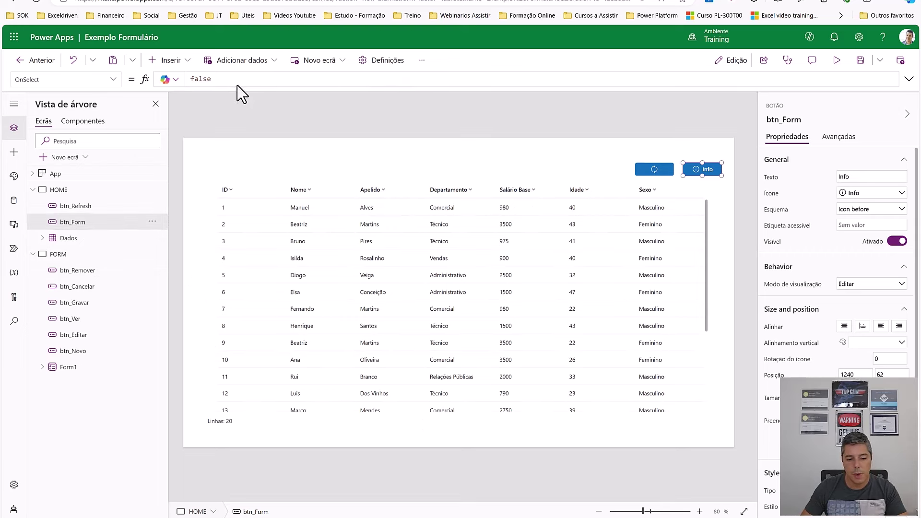
{"action": "left_click_drag", "start_coordinate": [226, 78], "coordinate": [164, 96]}
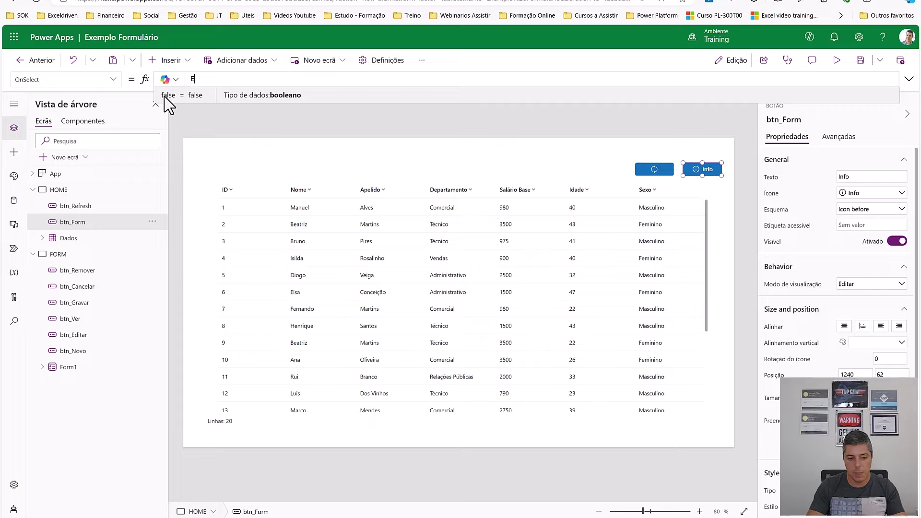
{"action": "type", "text": "Edit"}
{"action": "key", "text": "Tab"}
{"action": "type", "text": "("}
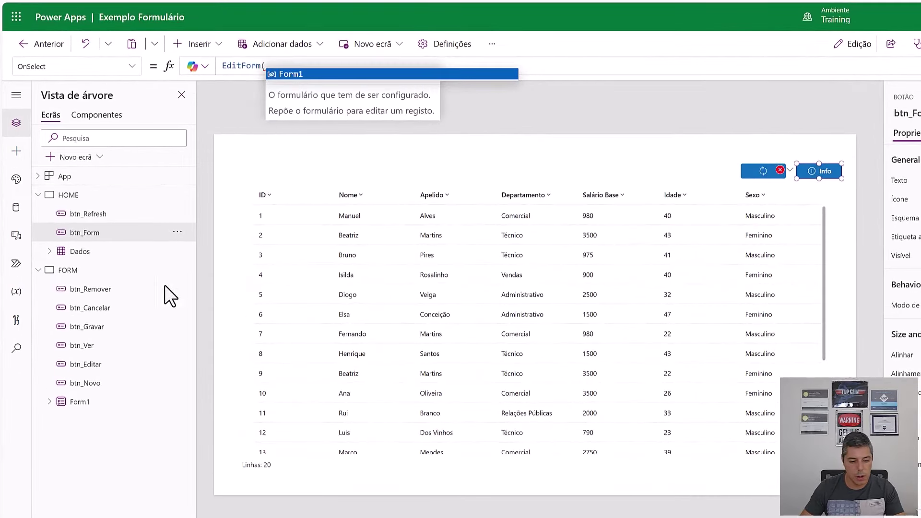
Step: Rename the Form1 control on the FORM screen as Formulario
{"action": "left_click", "coordinate": [96, 402]}
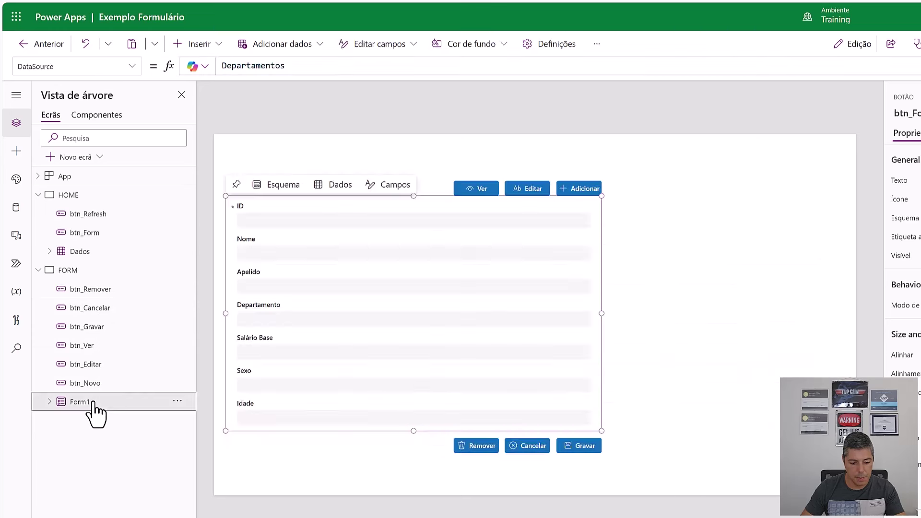
{"action": "double_click", "coordinate": [93, 402]}
{"action": "type", "text": "Formulario"}
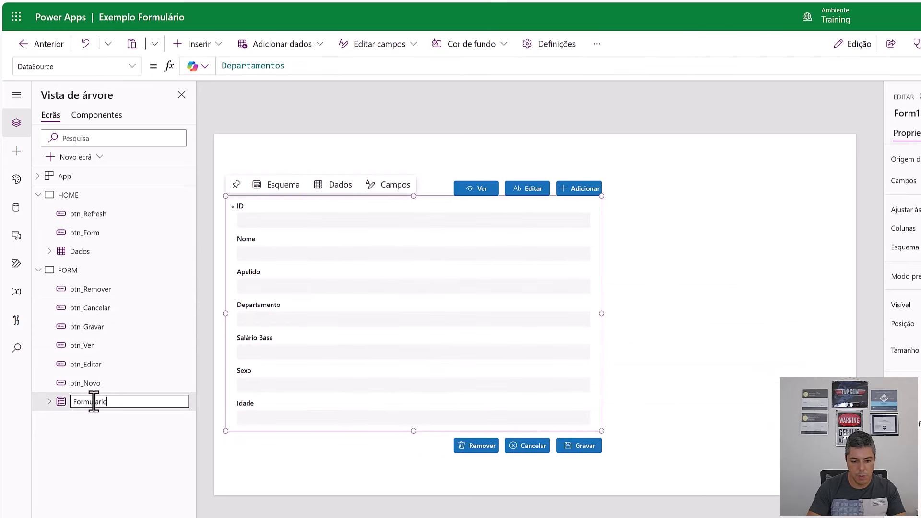
{"action": "key", "text": "Return"}
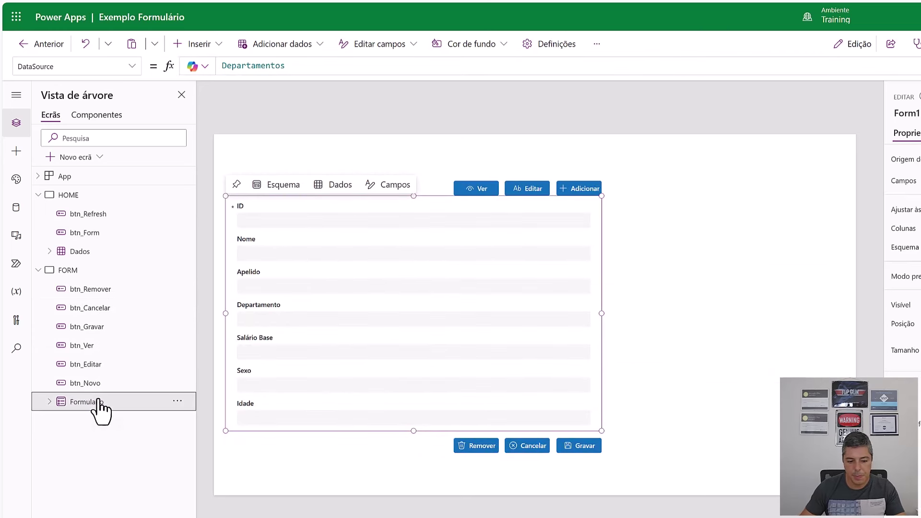
Step: Complete btn_Form's OnSelect call with the renamed form so it reads EditForm(Formulario)
{"action": "left_click", "coordinate": [166, 232]}
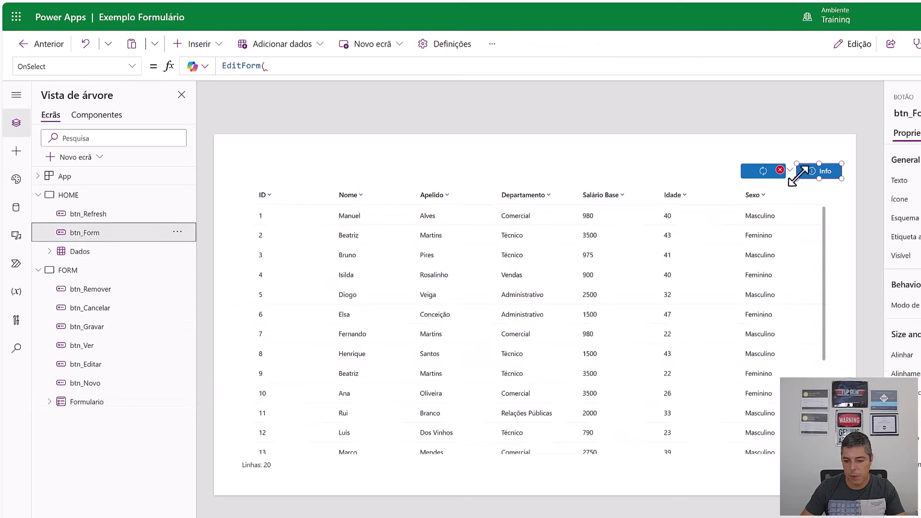
{"action": "left_click", "coordinate": [303, 72]}
{"action": "type", "text": "For"}
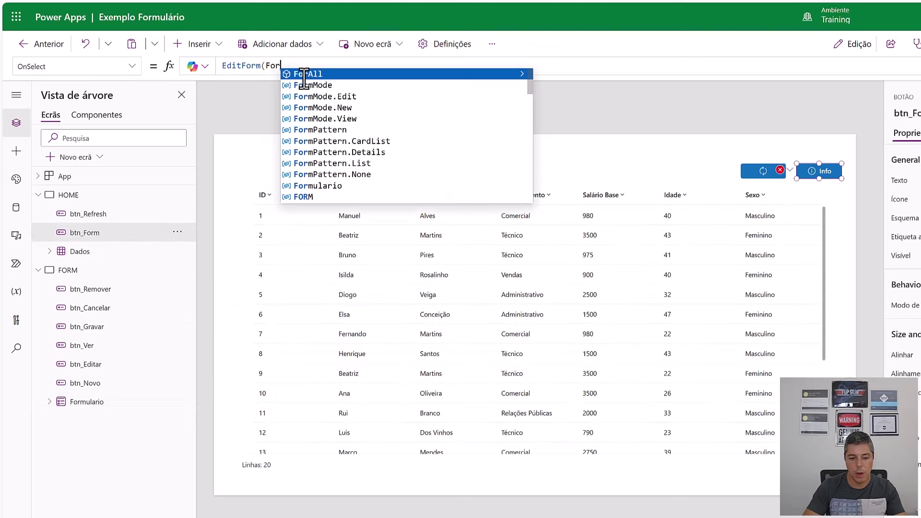
{"action": "key", "text": "Down"}
{"action": "key", "text": "Down"}
{"action": "key", "text": "Down"}
{"action": "key", "text": "Down"}
{"action": "key", "text": "Down"}
{"action": "key", "text": "Down"}
{"action": "key", "text": "Down"}
{"action": "key", "text": "Down"}
{"action": "key", "text": "Down"}
{"action": "key", "text": "Down"}
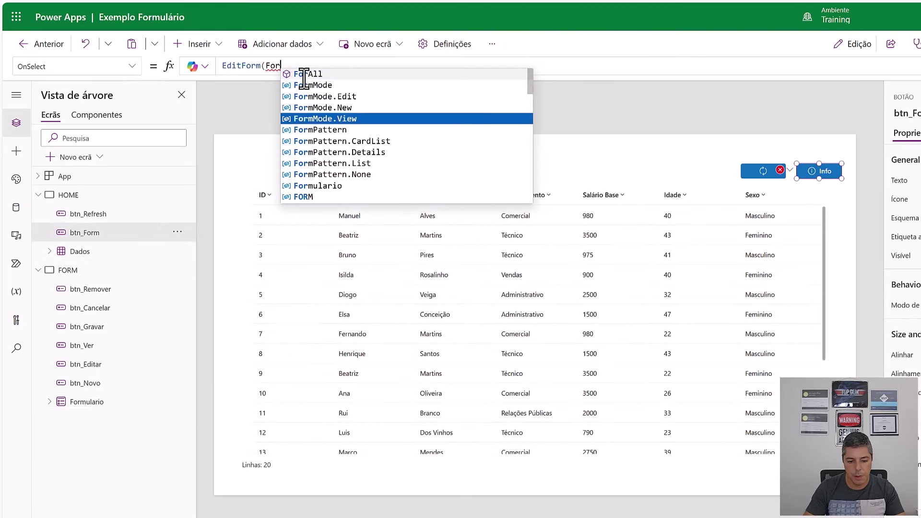
{"action": "key", "text": "Tab"}
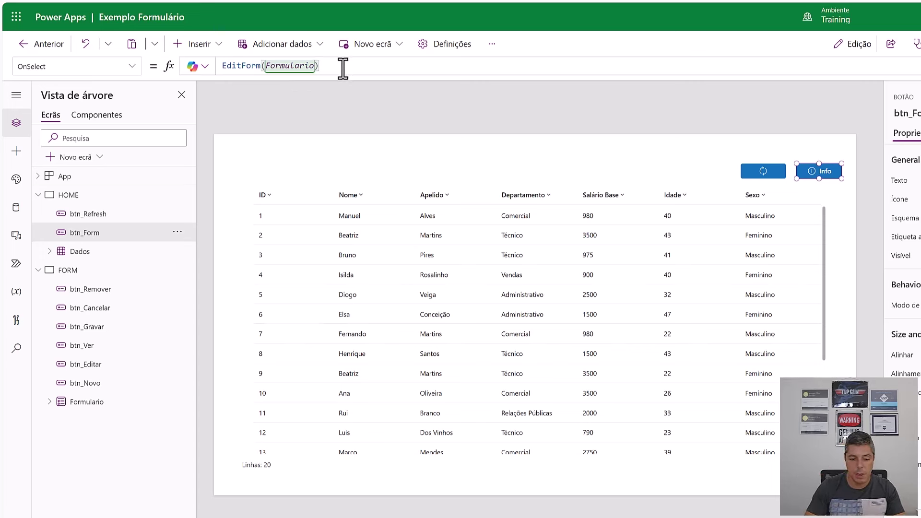
Step: Append ;;Navigate(FORM) to btn_Form's OnSelect formula
{"action": "type", "text": "a"}
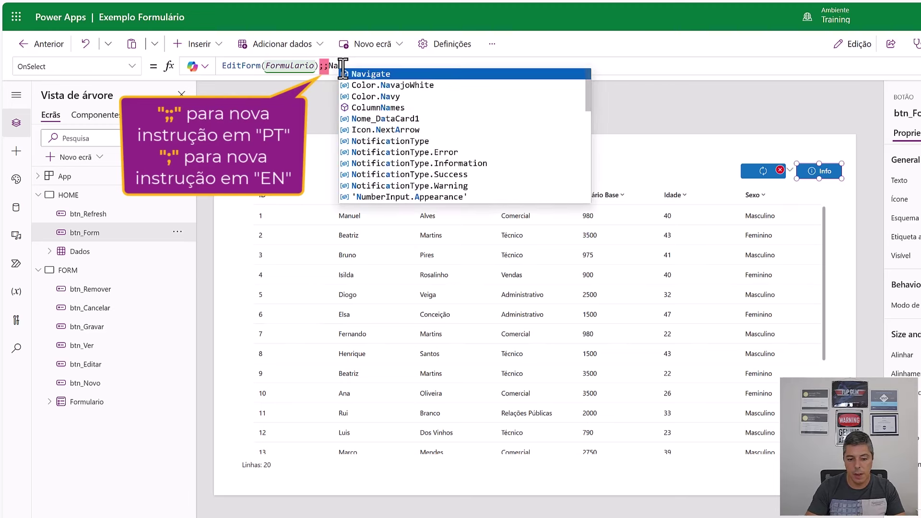
{"action": "type", "text": "vigate("}
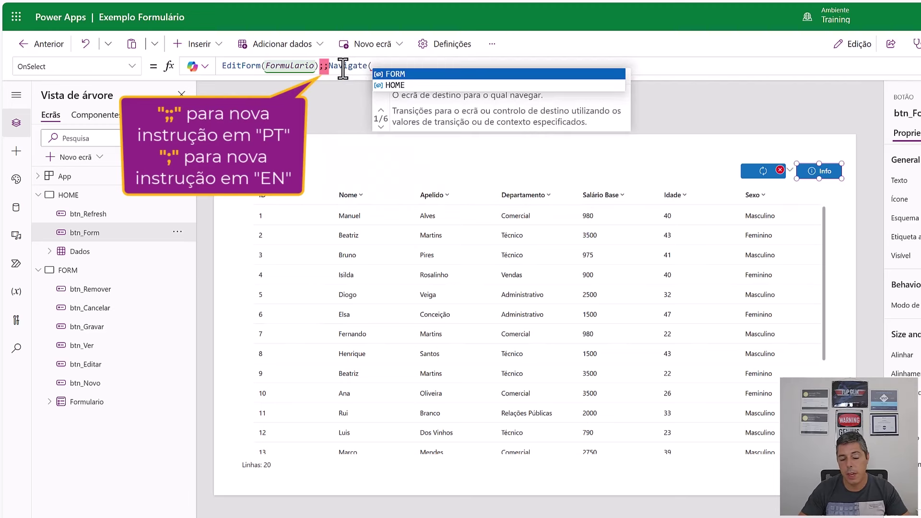
{"action": "key", "text": "Tab"}
{"action": "type", "text": ")"}
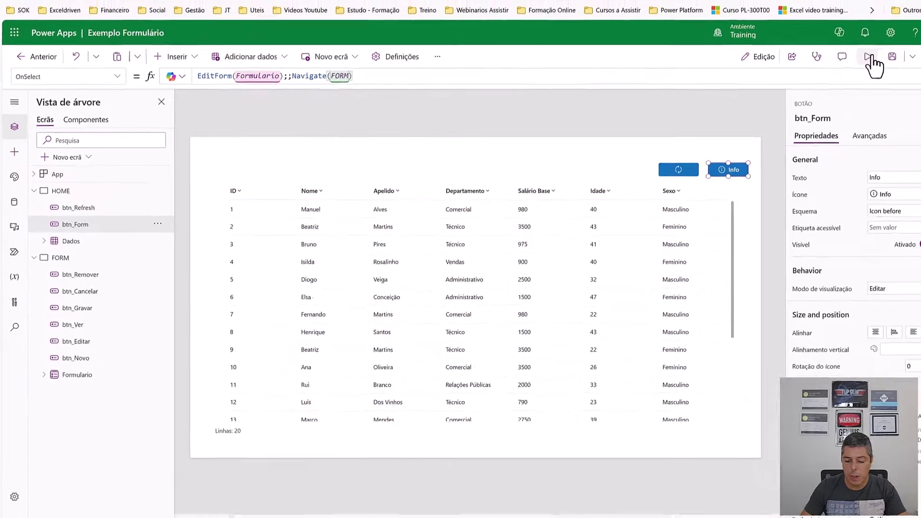
Step: Preview the app, test the Info button on the HOME screen and exit the preview
{"action": "left_click", "coordinate": [837, 61]}
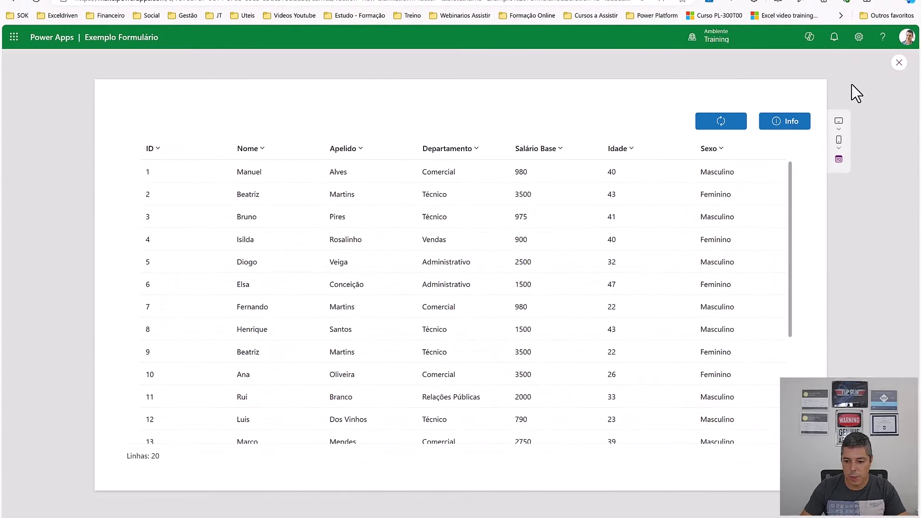
{"action": "left_click", "coordinate": [794, 125]}
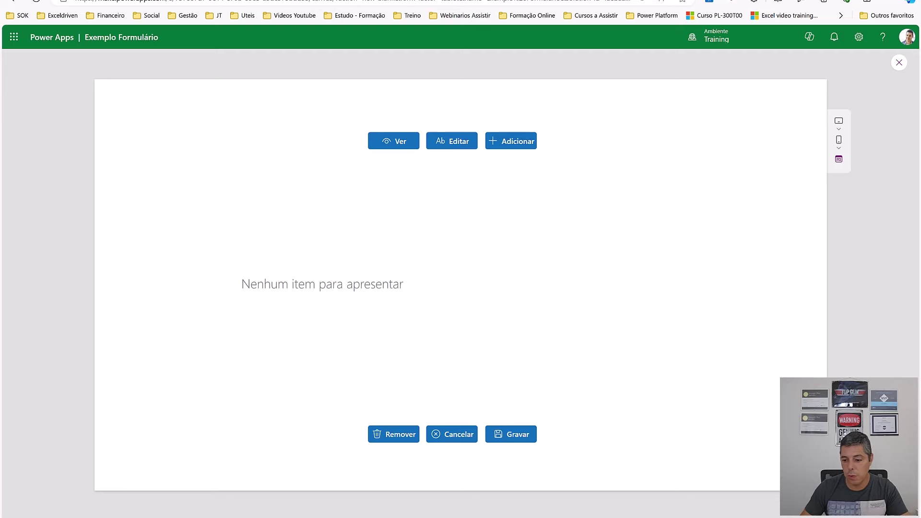
{"action": "left_click", "coordinate": [899, 64]}
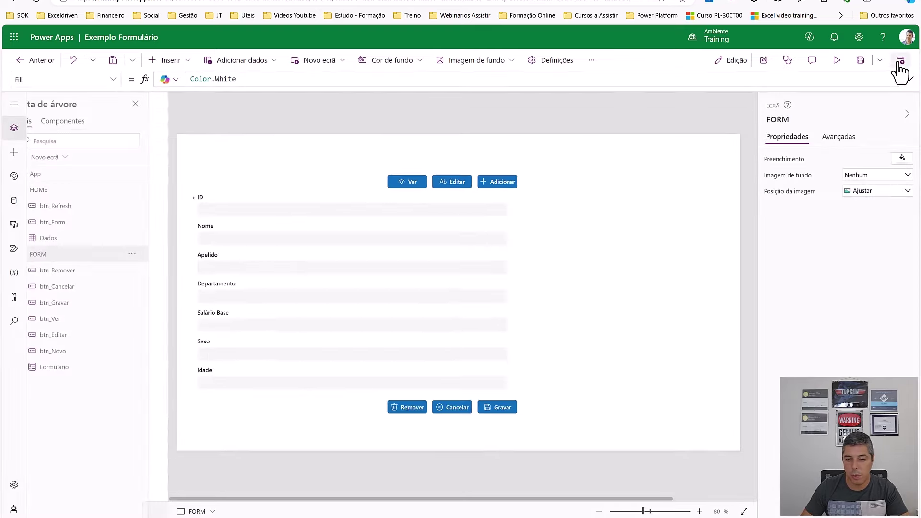
Step: Set the Item property of the Formulario form to Dados.Selected
{"action": "left_click", "coordinate": [555, 323]}
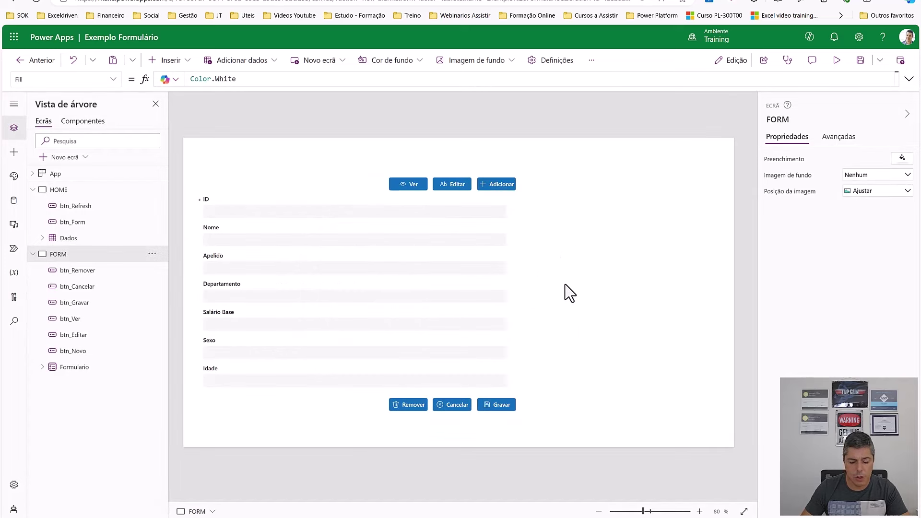
{"action": "left_click", "coordinate": [264, 206]}
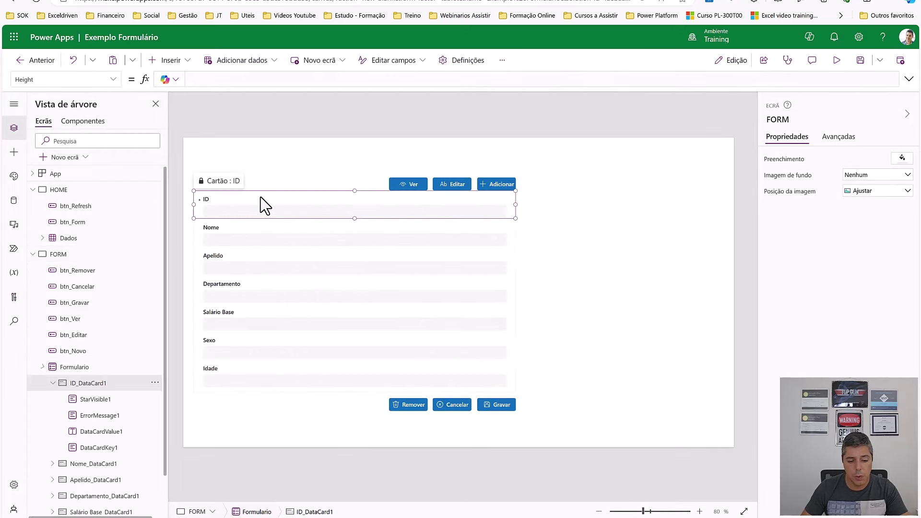
{"action": "left_click", "coordinate": [311, 398]}
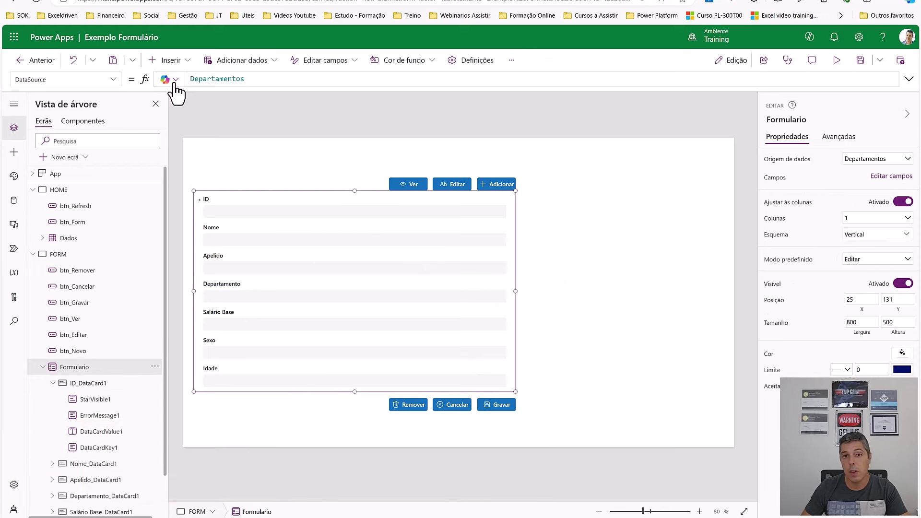
{"action": "left_click", "coordinate": [114, 80]}
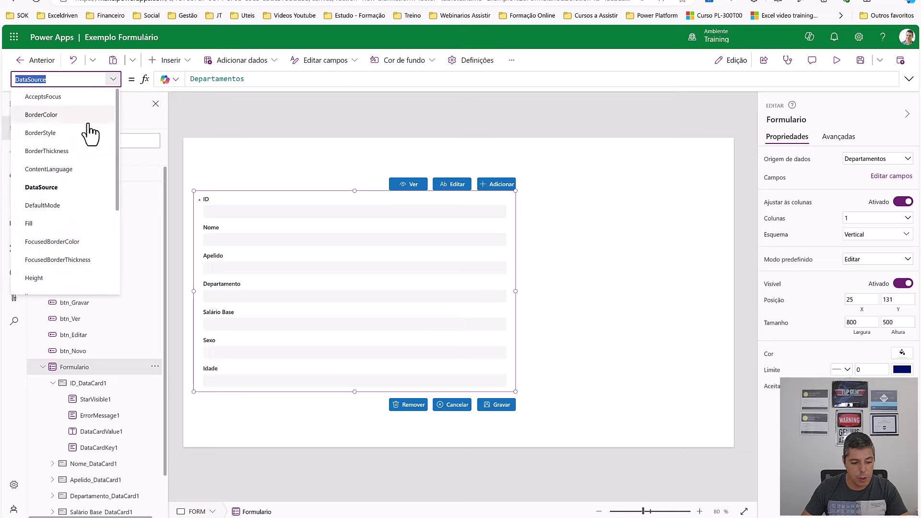
{"action": "scroll", "coordinate": [86, 144], "scroll_direction": "down", "scroll_amount": 1}
{"action": "scroll", "coordinate": [77, 161], "scroll_direction": "down", "scroll_amount": 3}
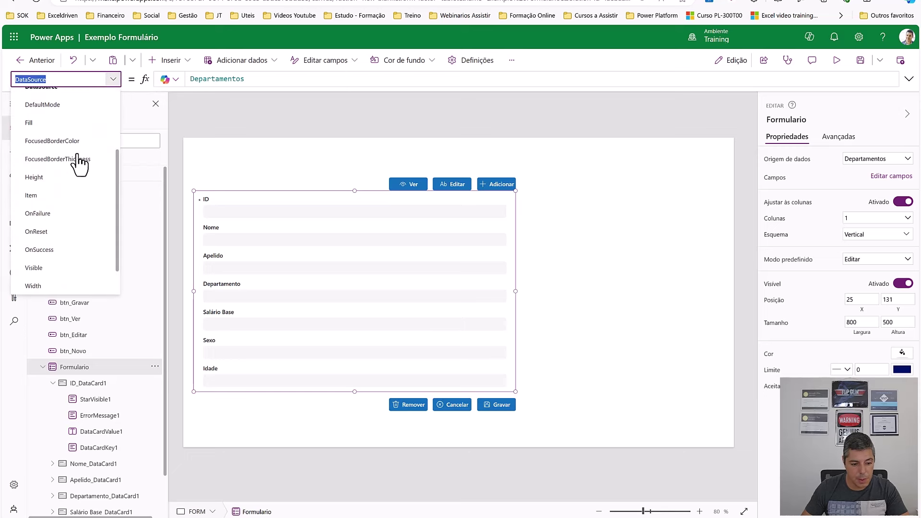
{"action": "left_click", "coordinate": [51, 201]}
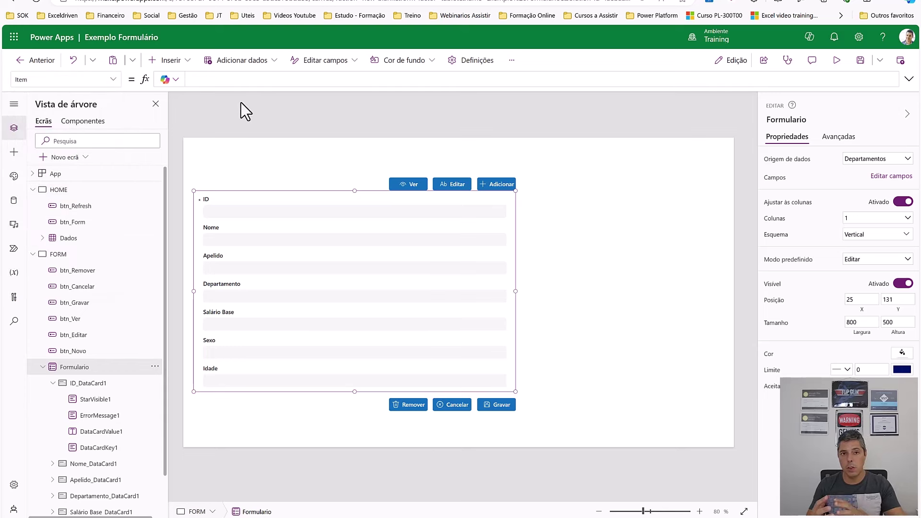
{"action": "type", "text": "da"}
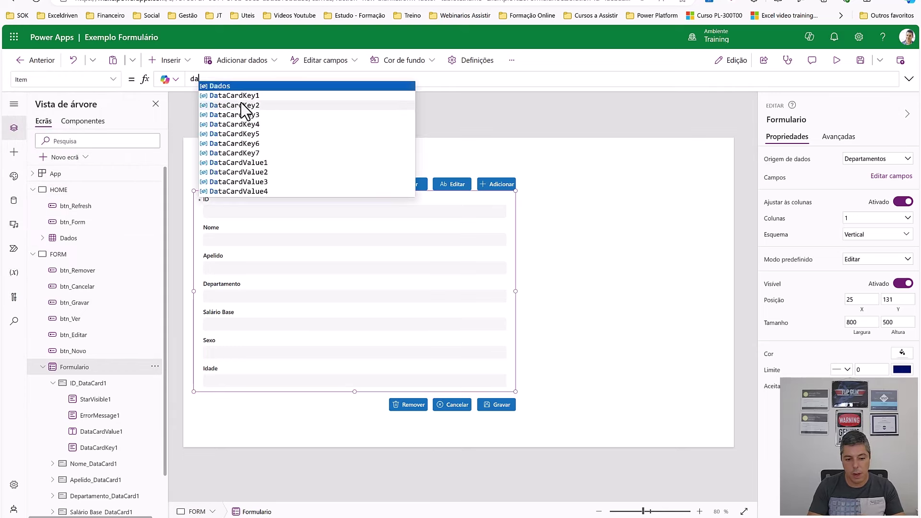
{"action": "key", "text": "Tab"}
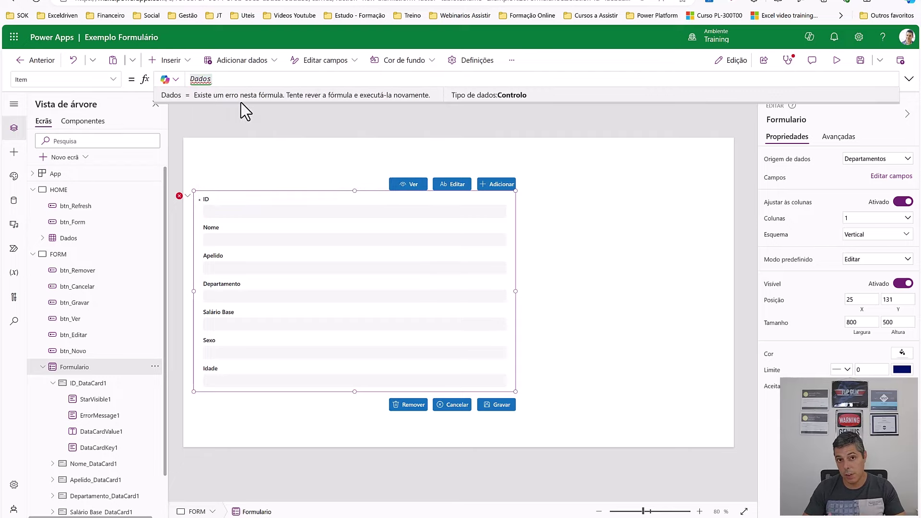
{"action": "type", "text": ".sel"}
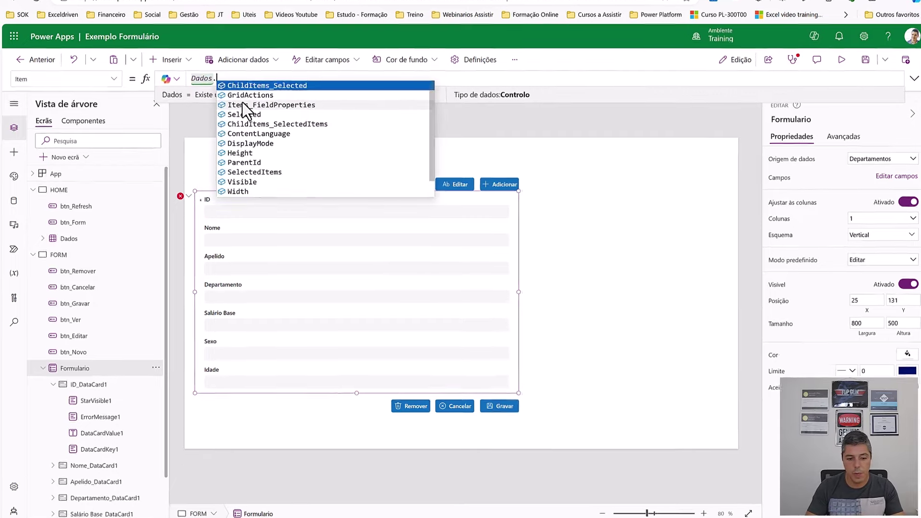
{"action": "key", "text": "Tab"}
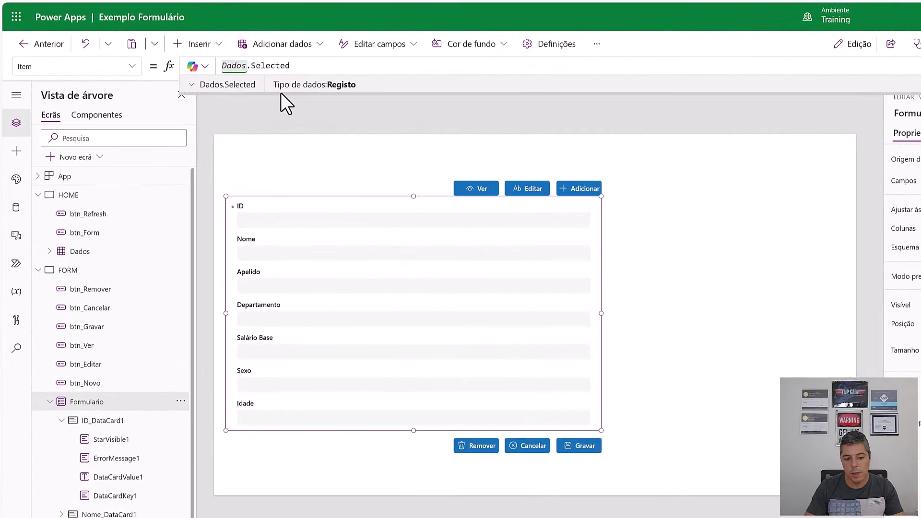
Step: Duplicate the Ver button and place the copy in the FORM screen's upper-right corner, at about X 1240, Y 28
{"action": "left_click", "coordinate": [710, 170]}
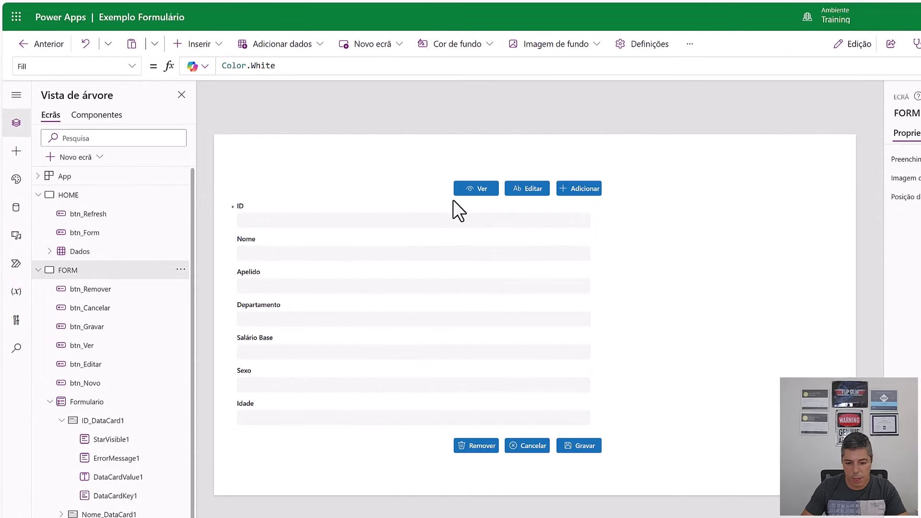
{"action": "left_click", "coordinate": [483, 187]}
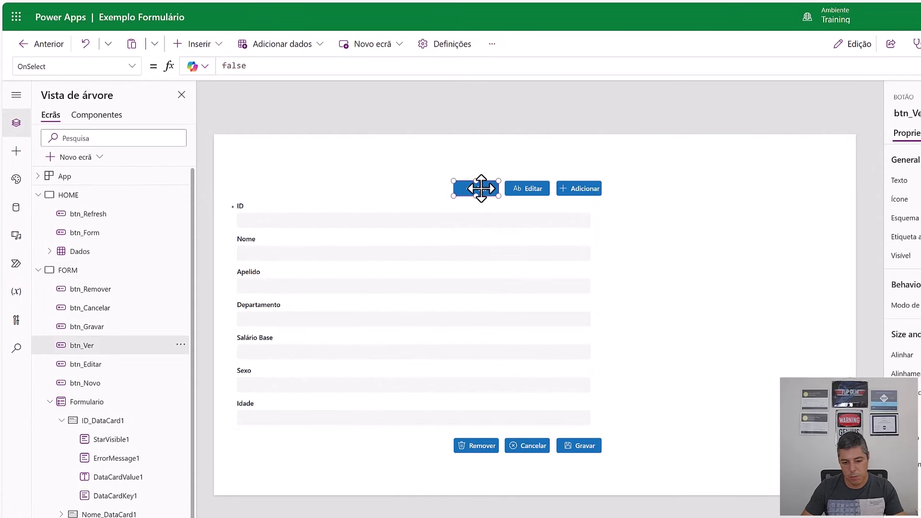
{"action": "key", "text": "ctrl+c"}
{"action": "key", "text": "ctrl+v"}
{"action": "left_click_drag", "start_coordinate": [485, 191], "coordinate": [822, 155]}
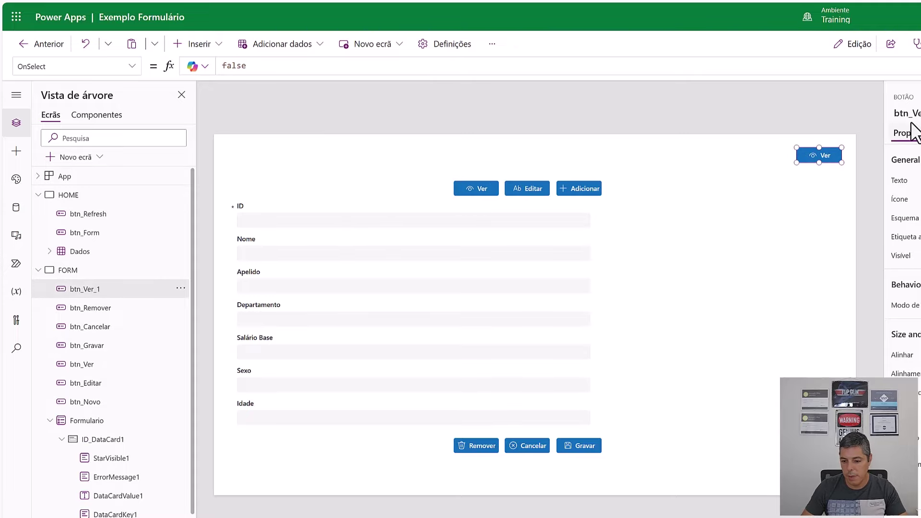
Step: Rename the duplicated Ver button on the FORM screen as btn_HOME
{"action": "left_click", "coordinate": [915, 118]}
{"action": "left_click", "coordinate": [912, 114]}
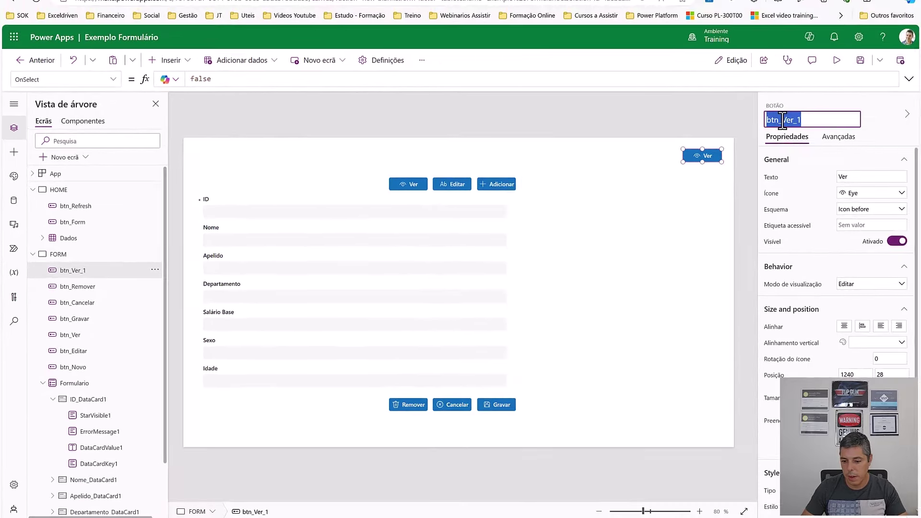
{"action": "double_click", "coordinate": [782, 120]}
{"action": "key", "text": "End"}
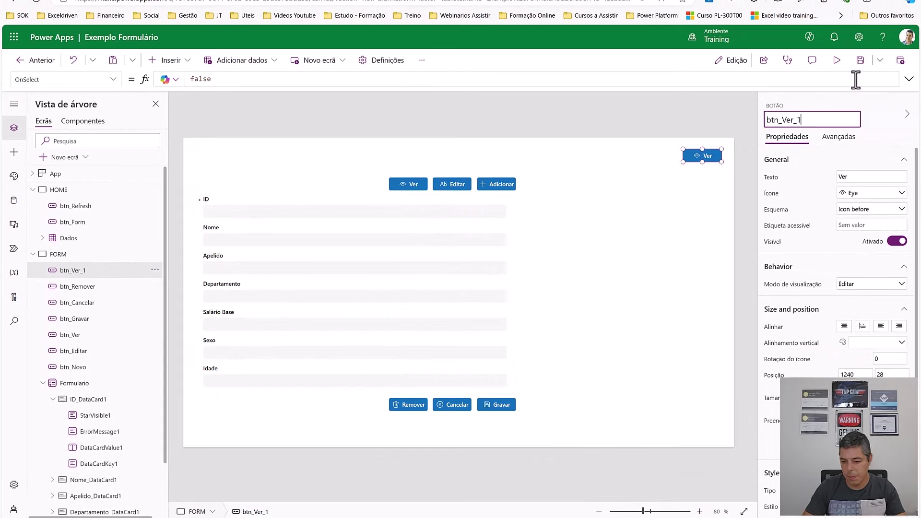
{"action": "type", "text": "HOME"}
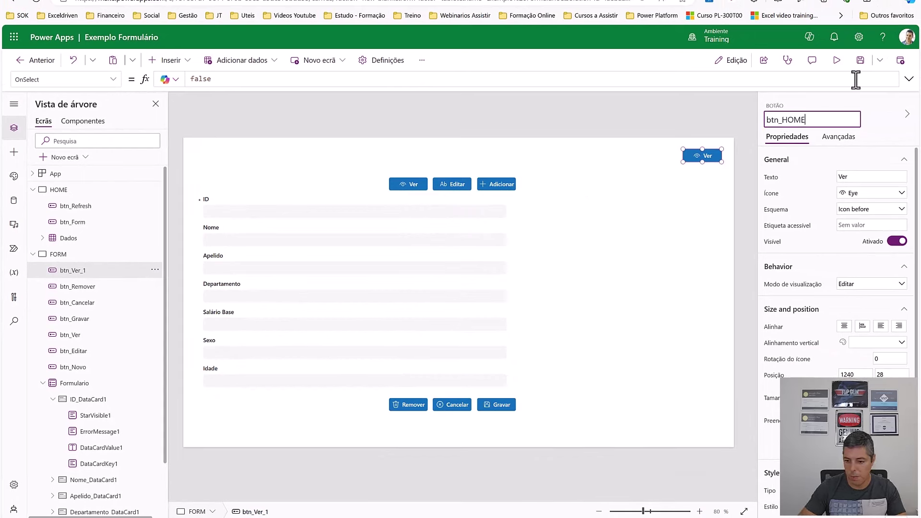
Step: Set the btn_HOME button's icon to Home and its text to HOME
{"action": "left_click", "coordinate": [867, 193]}
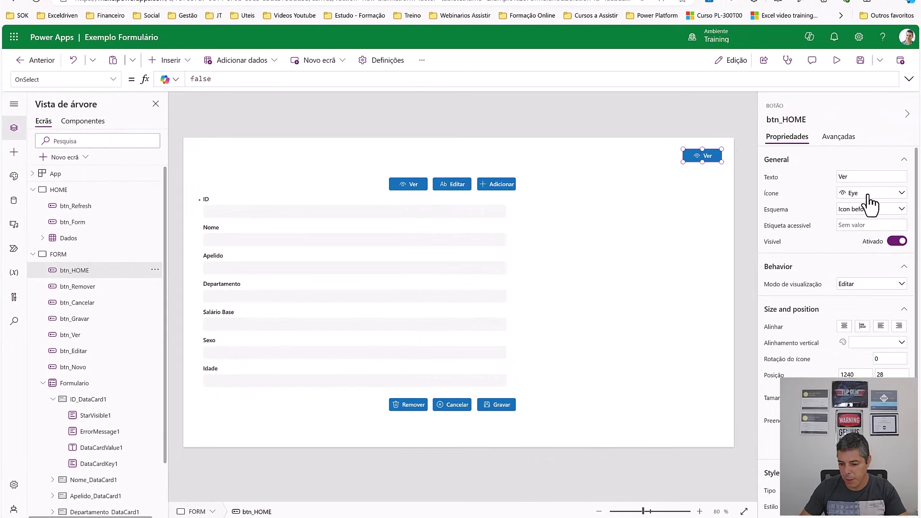
{"action": "scroll", "coordinate": [794, 302], "scroll_direction": "down", "scroll_amount": 10}
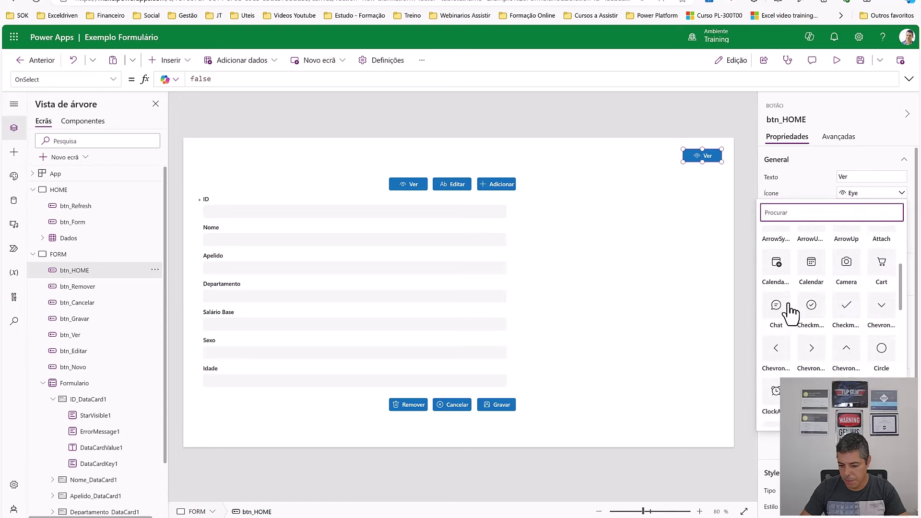
{"action": "scroll", "coordinate": [790, 312], "scroll_direction": "down", "scroll_amount": 2}
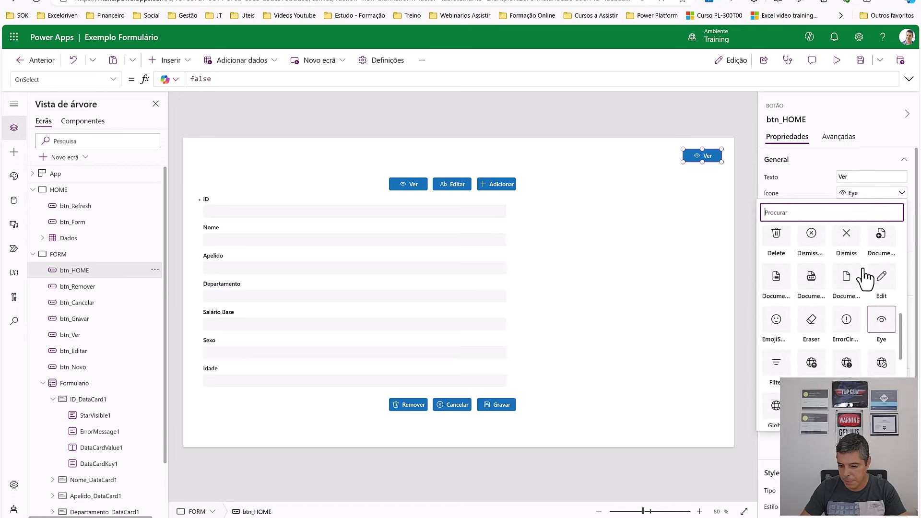
{"action": "type", "text": "Hom"}
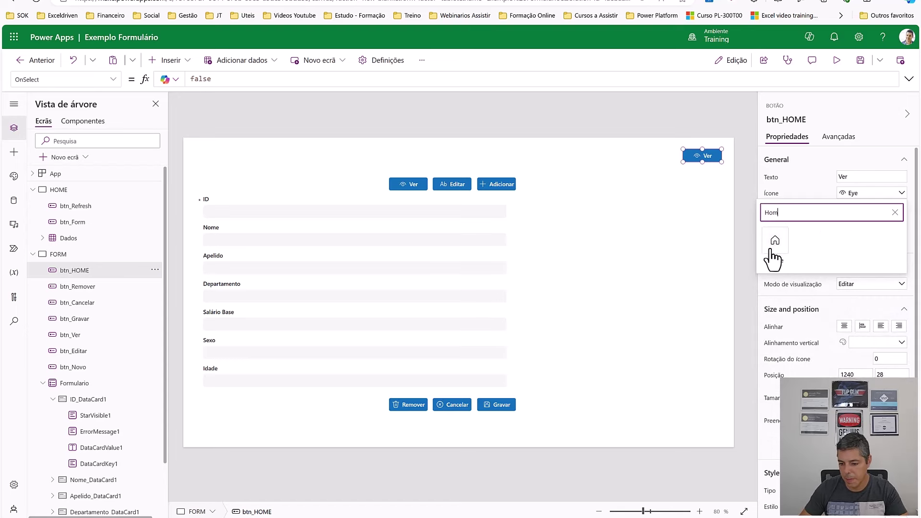
{"action": "left_click", "coordinate": [775, 241]}
{"action": "double_click", "coordinate": [857, 176]}
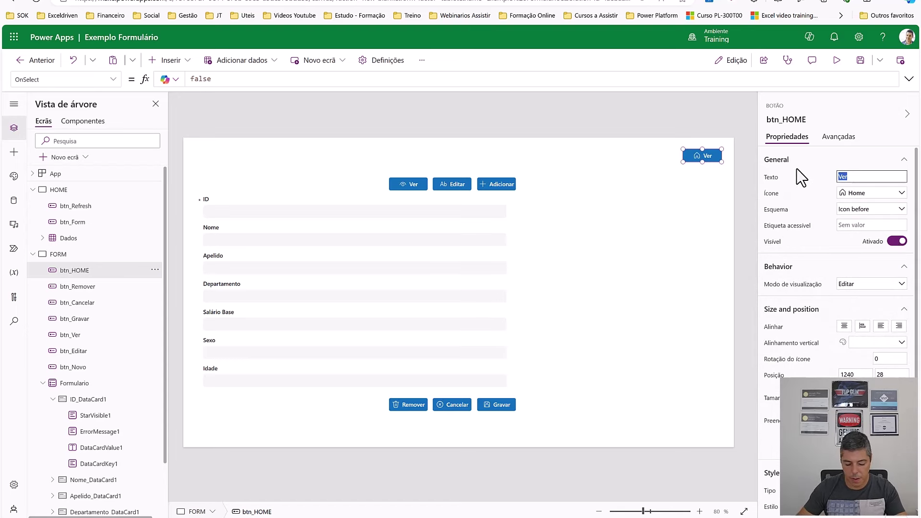
{"action": "left_click", "coordinate": [690, 208]}
Step: Set the OnSelect formula of btn_HOME to Navigate(HOME)
{"action": "left_click", "coordinate": [703, 158]}
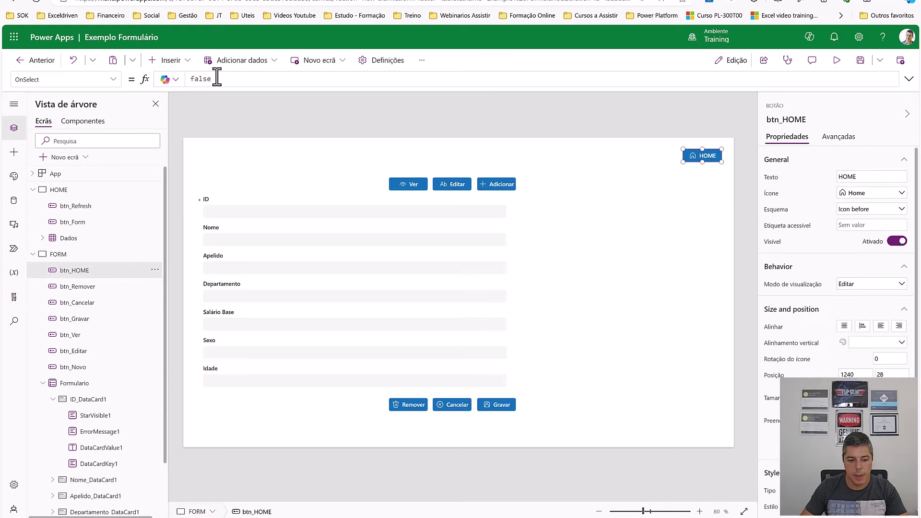
{"action": "double_click", "coordinate": [216, 78]}
{"action": "type", "text": "Navigate(Ho"}
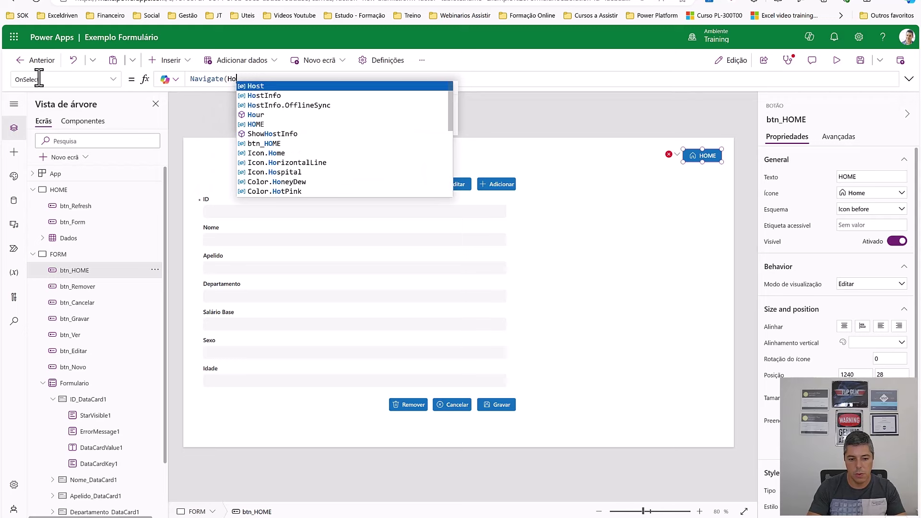
{"action": "type", "text": "ME)"}
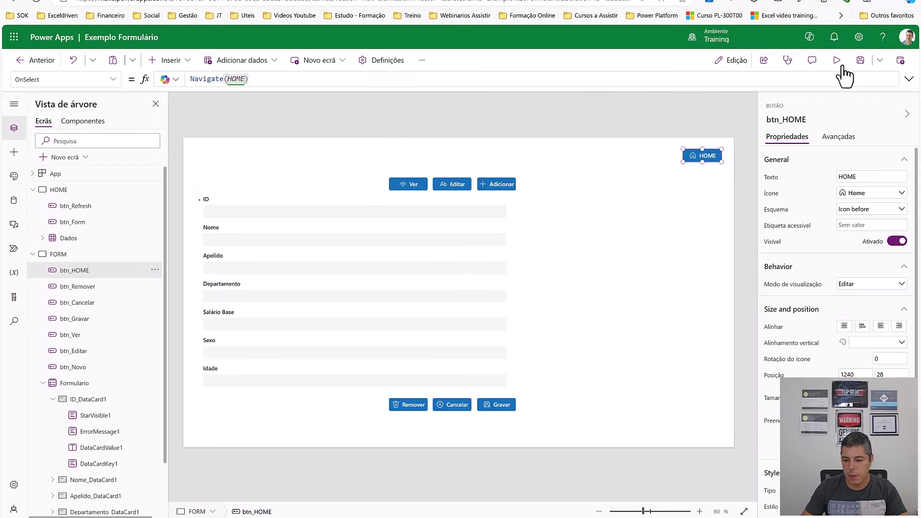
Step: Preview the app, go to HOME, refresh the table, open the record with ID 3 in the form and exit the preview
{"action": "left_click", "coordinate": [838, 61]}
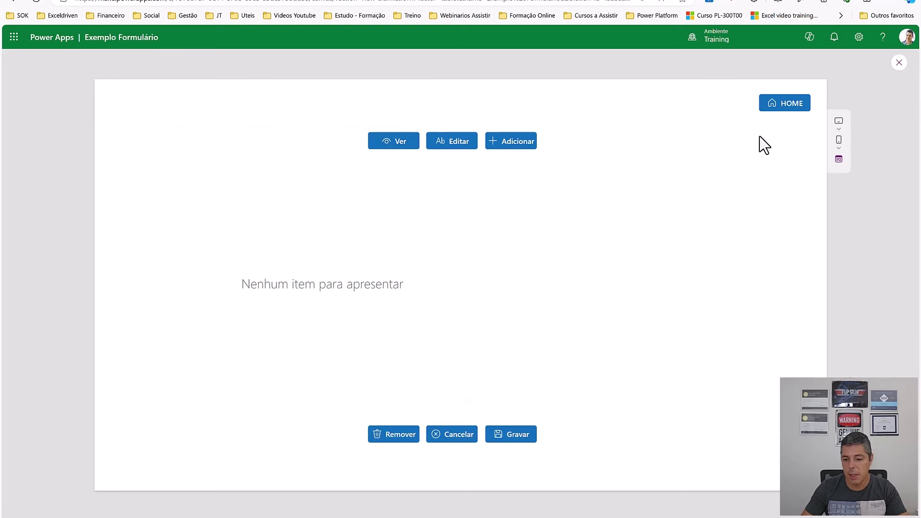
{"action": "left_click", "coordinate": [790, 111]}
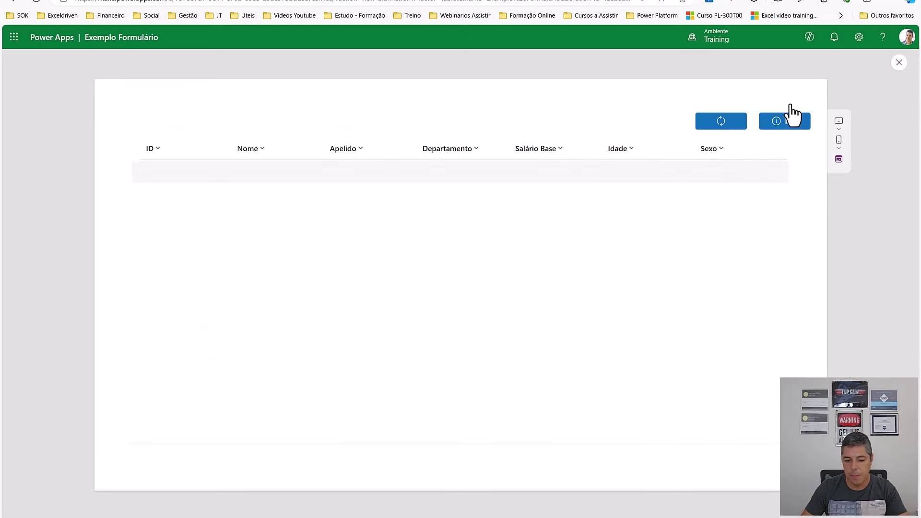
{"action": "left_click", "coordinate": [739, 124]}
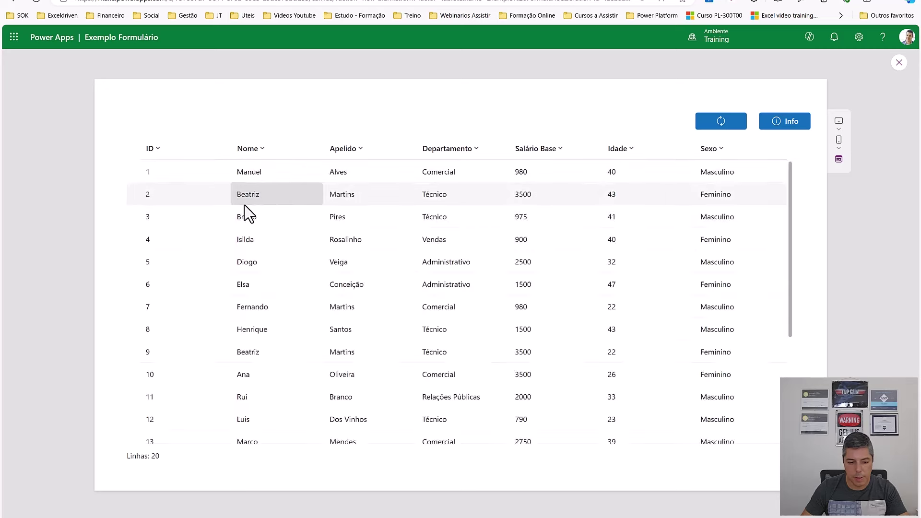
{"action": "left_click", "coordinate": [162, 218]}
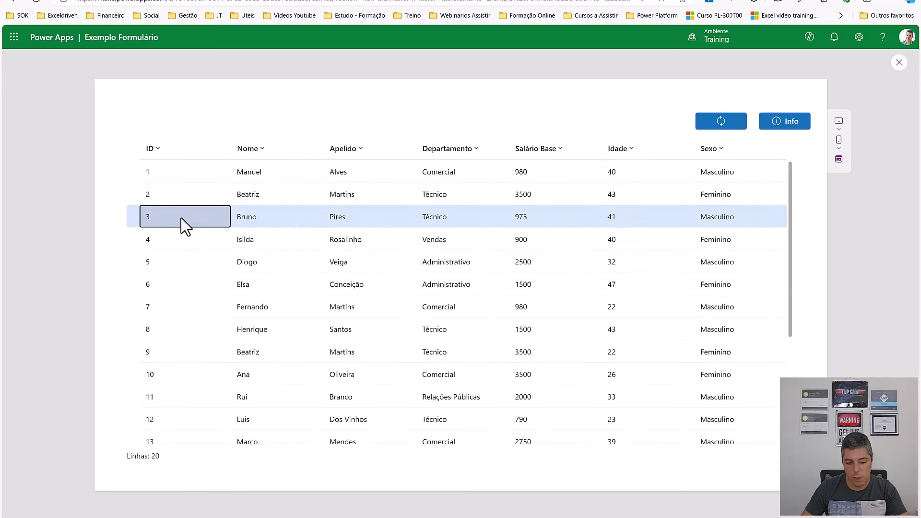
{"action": "left_click", "coordinate": [784, 124]}
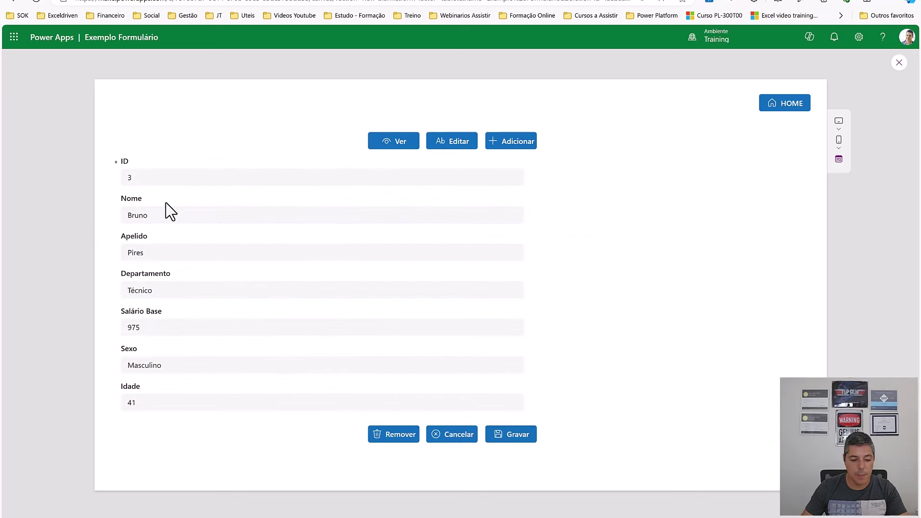
{"action": "left_click", "coordinate": [161, 214]}
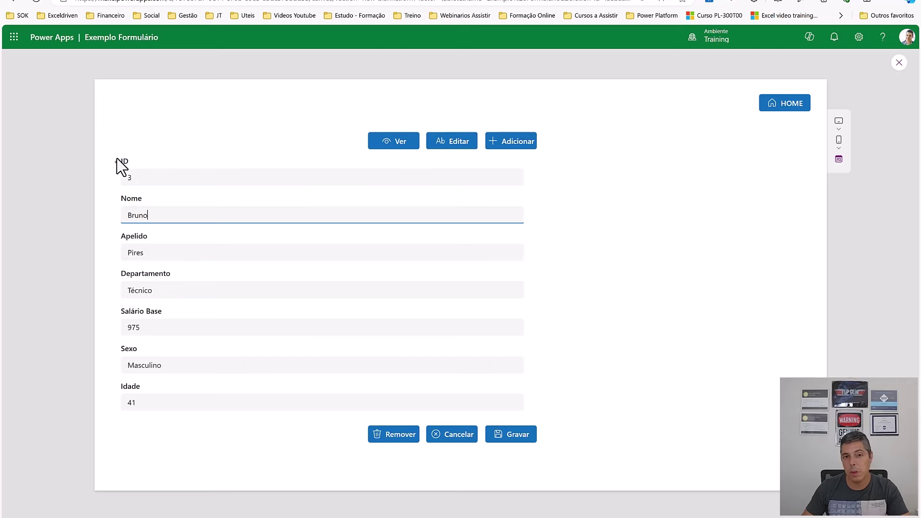
{"action": "left_click", "coordinate": [899, 62]}
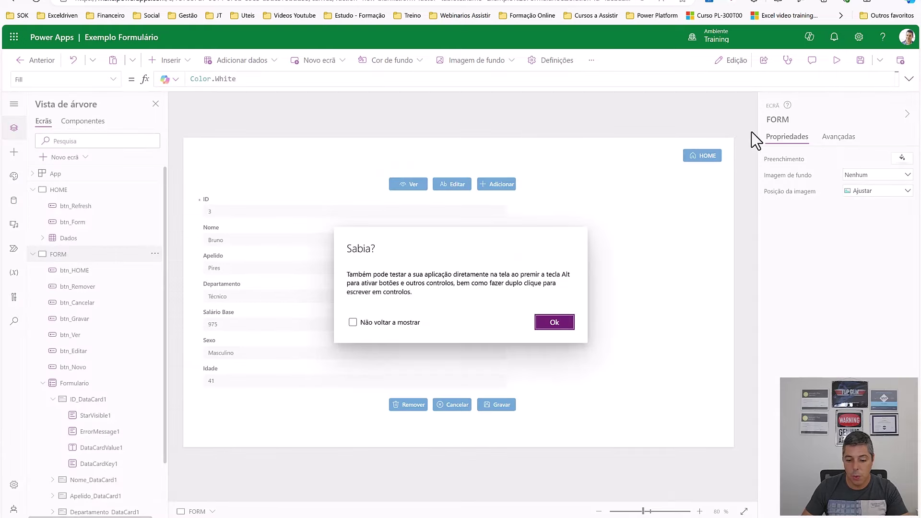
{"action": "left_click", "coordinate": [555, 322]}
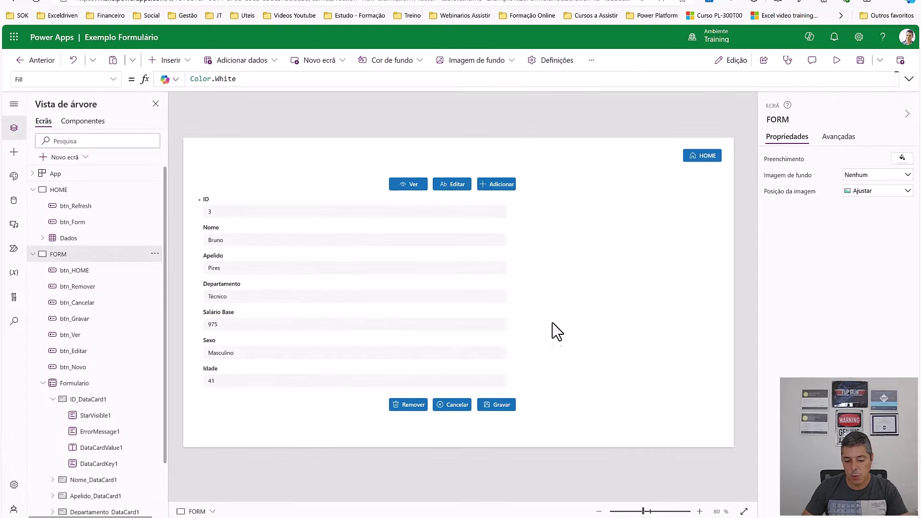
Step: Set the OnSelect formula of the Adicionar button to NewForm(Formulario)
{"action": "left_click", "coordinate": [499, 190]}
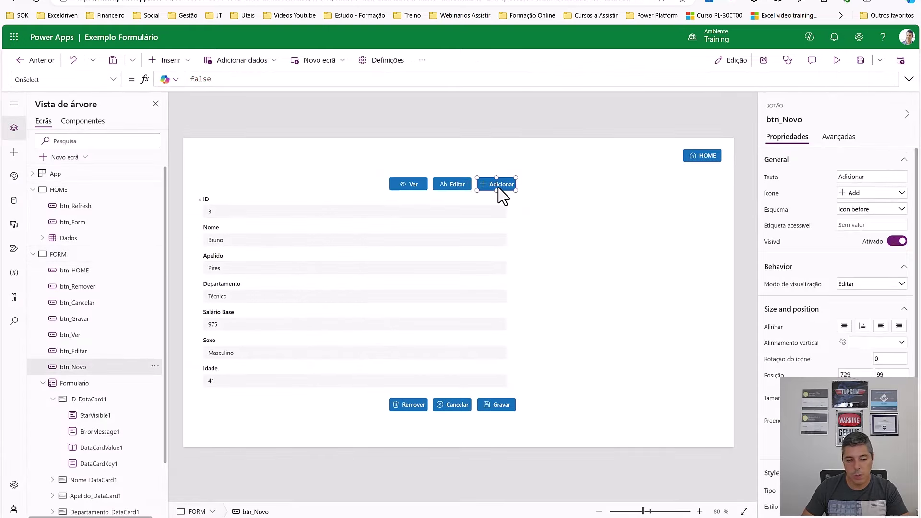
{"action": "double_click", "coordinate": [233, 80]}
{"action": "type", "text": "N"}
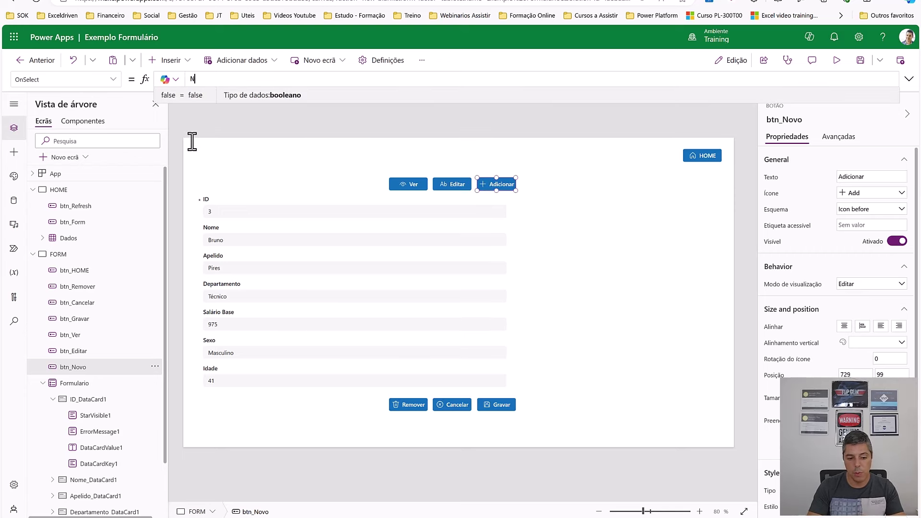
{"action": "type", "text": "ewForm"}
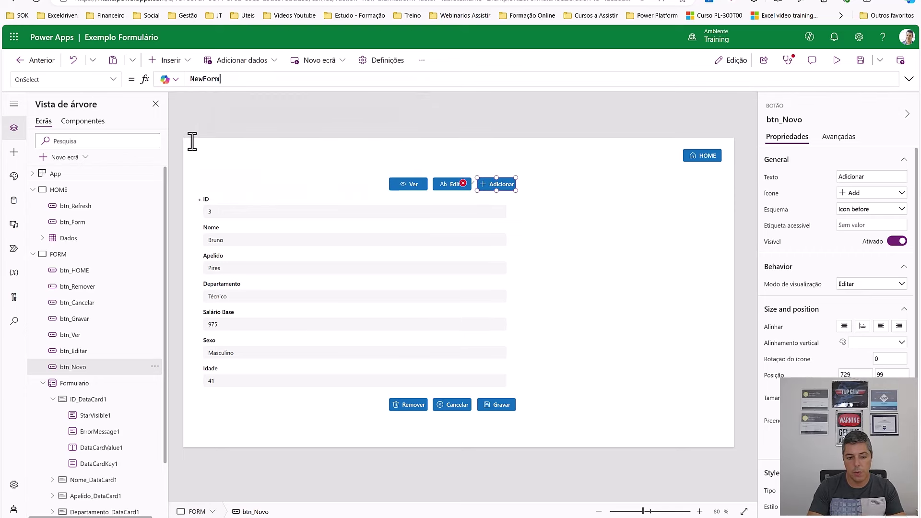
{"action": "type", "text": "(fals"}
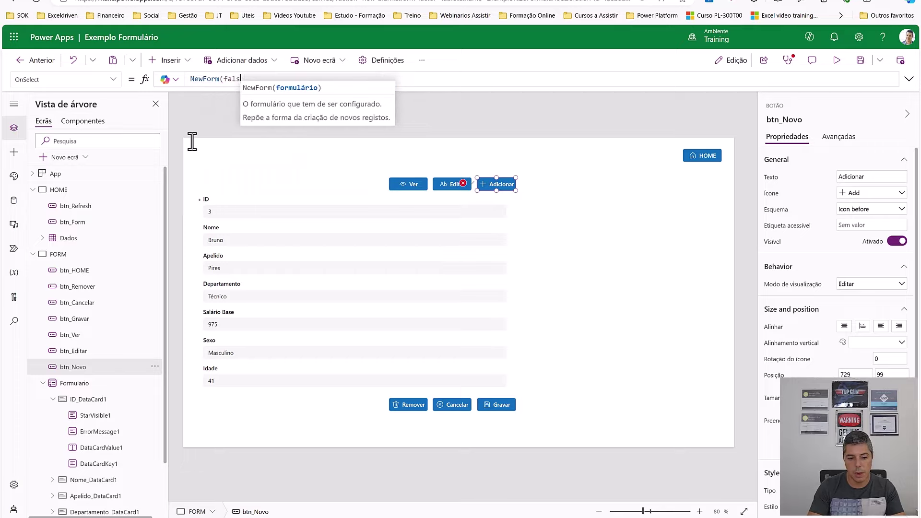
{"action": "type", "text": "o"}
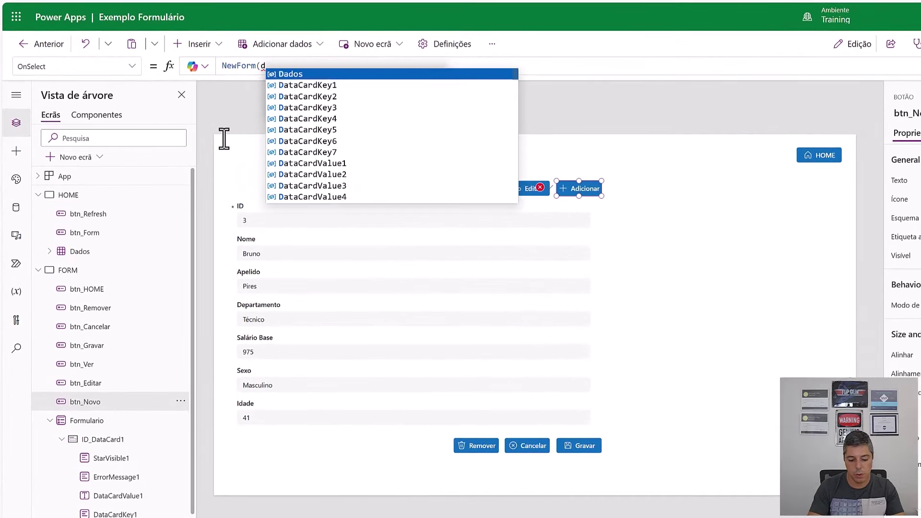
{"action": "type", "text": "rmulario)"}
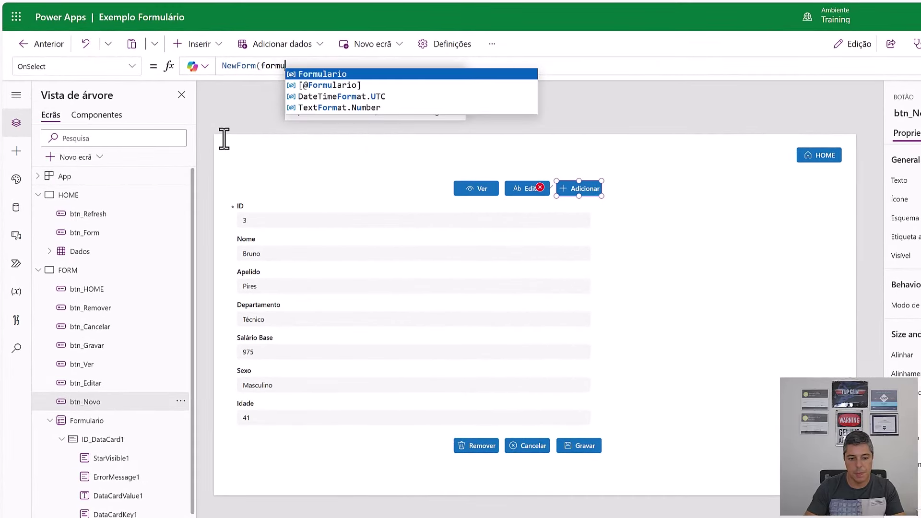
Step: Set the OnSelect formula of the Editar button to EditForm(Formulario)
{"action": "left_click", "coordinate": [515, 187]}
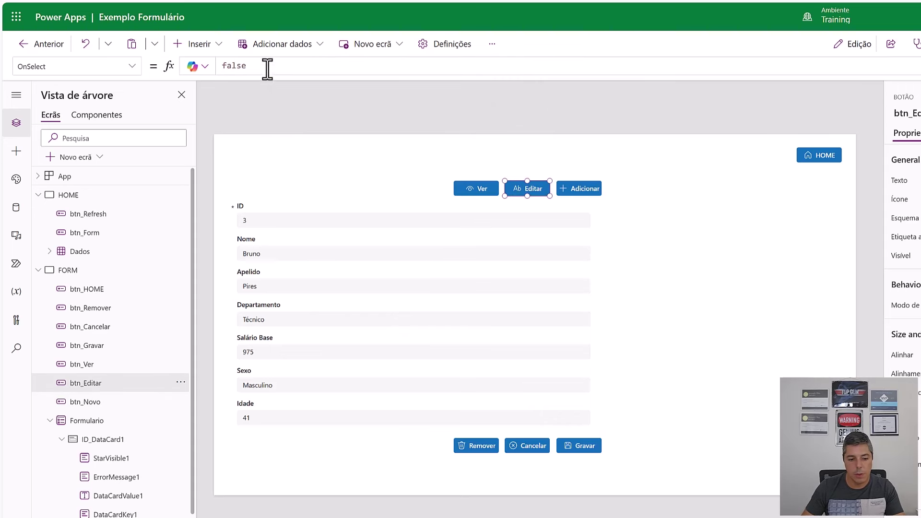
{"action": "left_click", "coordinate": [223, 66]}
{"action": "type", "text": "Edi"}
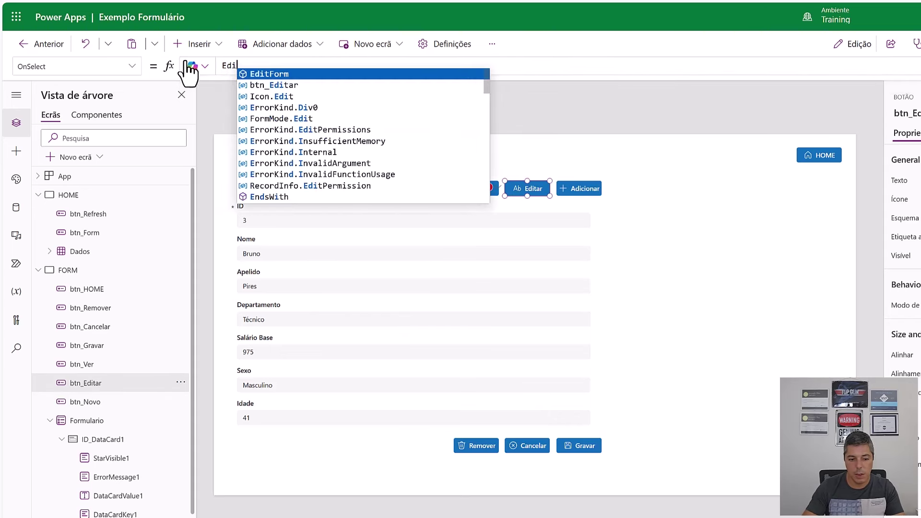
{"action": "type", "text": "tForm("}
{"action": "key", "text": "Tab"}
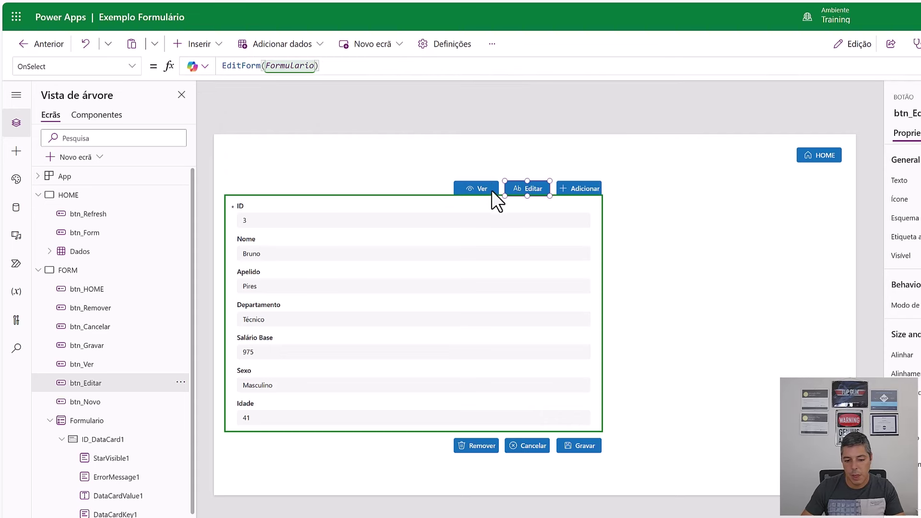
Step: Set the OnSelect formula of the Ver button in the row above the form to ViewForm(Formulario)
{"action": "left_click", "coordinate": [485, 184]}
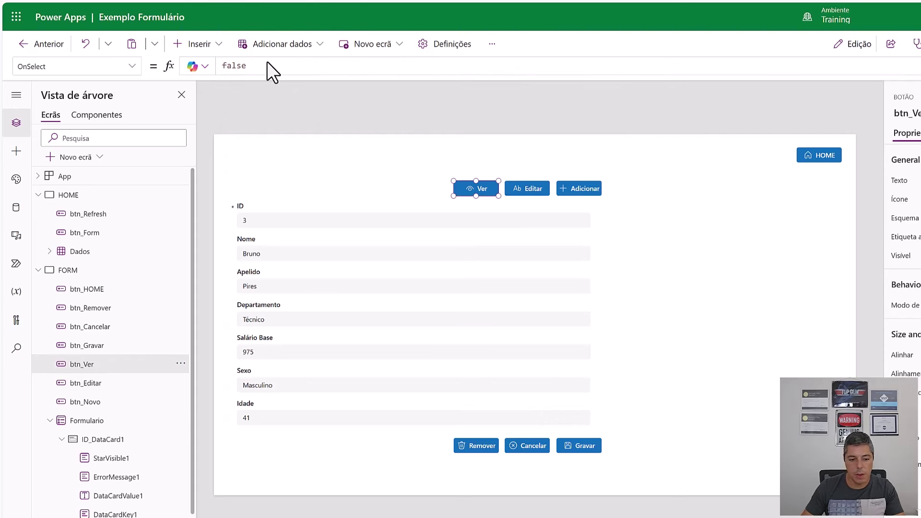
{"action": "left_click_drag", "start_coordinate": [267, 65], "coordinate": [160, 59]}
{"action": "type", "text": "V"}
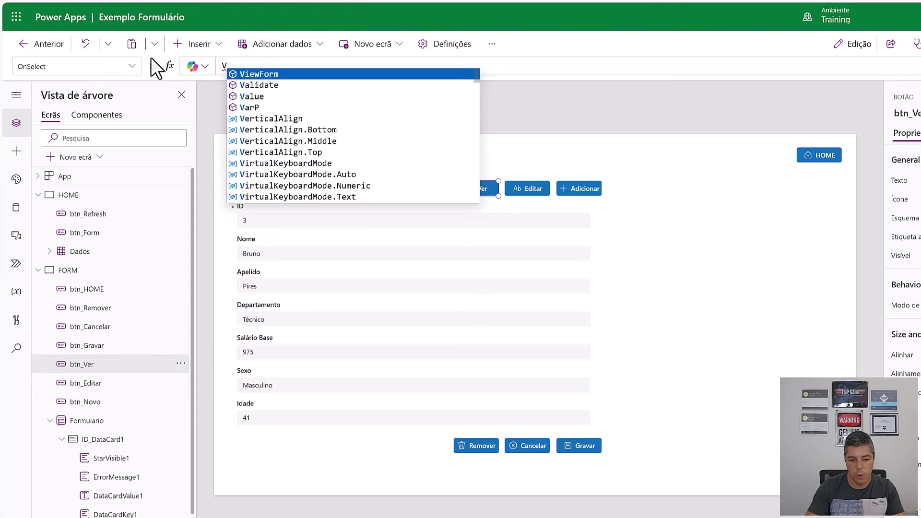
{"action": "type", "text": "iewForm("}
{"action": "type", "text": "fo"}
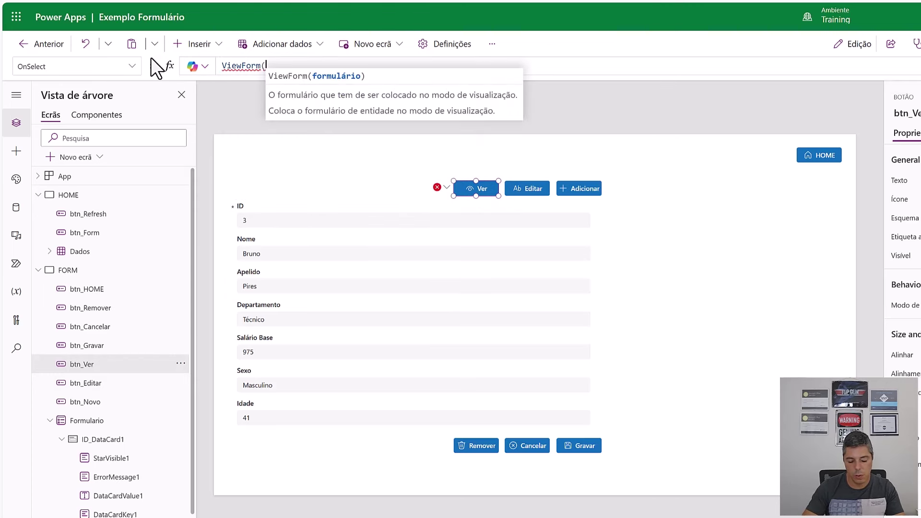
{"action": "type", "text": "rm"}
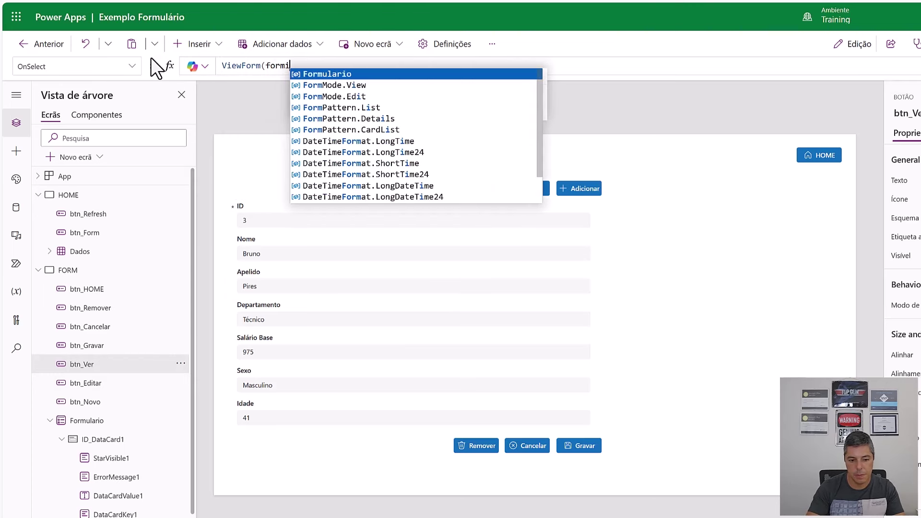
{"action": "key", "text": "Tab"}
{"action": "left_click", "coordinate": [455, 140]}
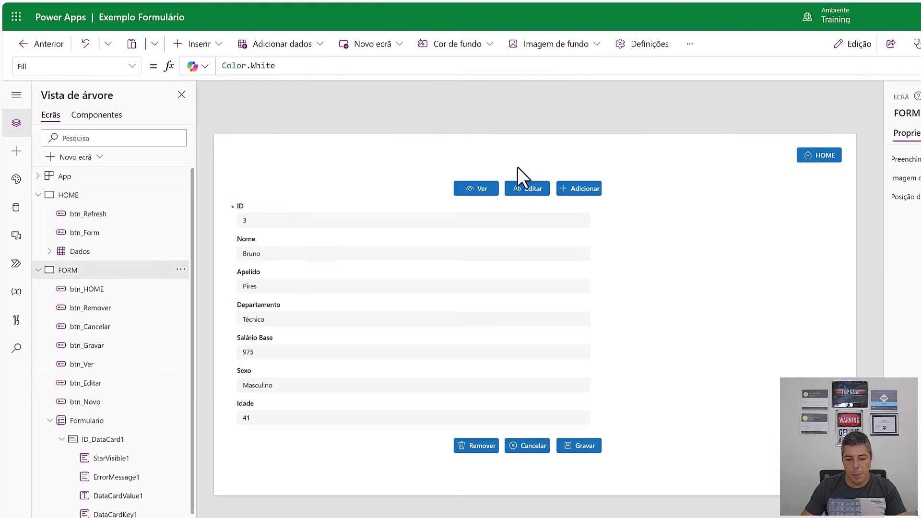
Step: Insert a text label on the FORM screen and place it beside the form, level with the Sexo field
{"action": "left_click", "coordinate": [204, 48]}
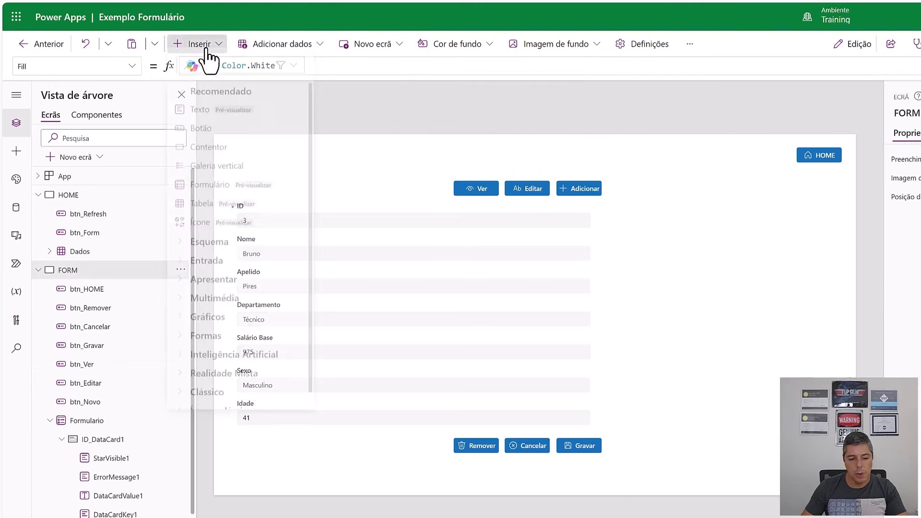
{"action": "left_click", "coordinate": [200, 116]}
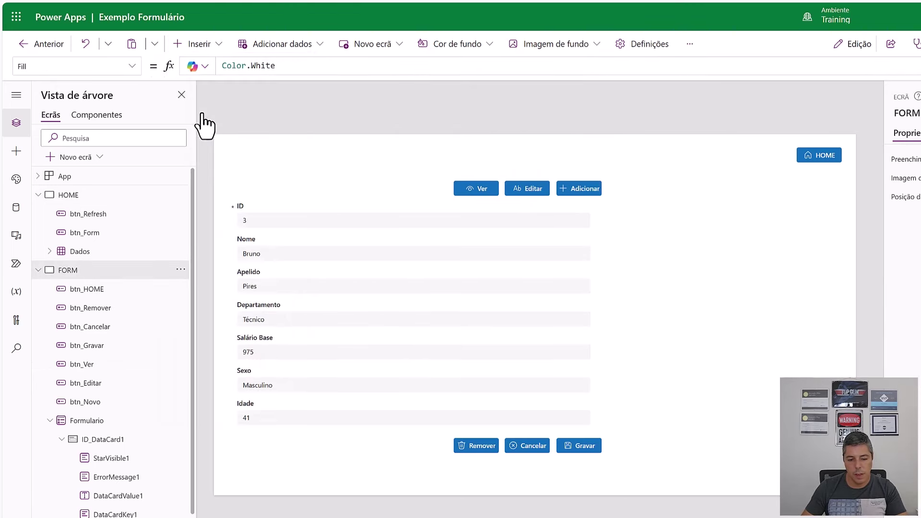
{"action": "left_click_drag", "start_coordinate": [267, 161], "coordinate": [696, 376]}
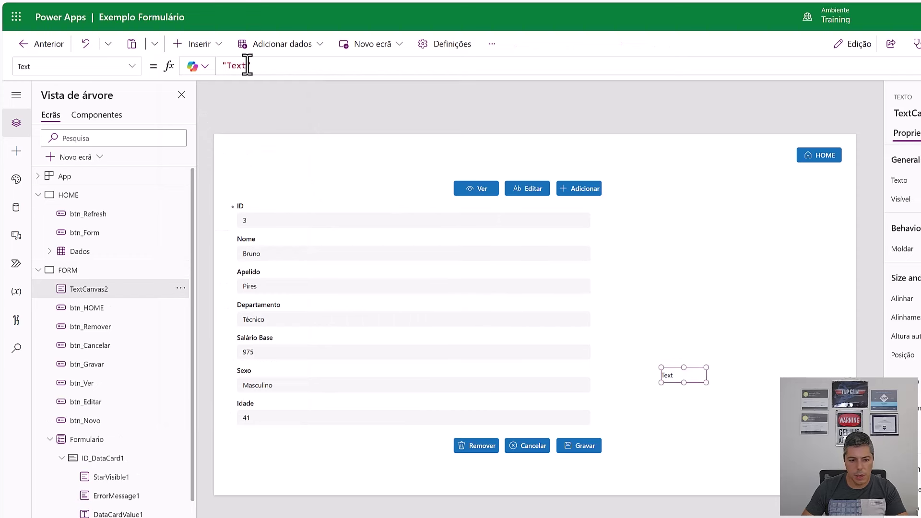
Step: Set the new label's Text formula to "Estado / Modo: " & Formulario.Mode and inspect what the Mode part evaluates to
{"action": "double_click", "coordinate": [248, 65]}
{"action": "type", "text": "Estado / Modo:"}
{"action": "key", "text": "End"}
{"action": "type", "text": "&"}
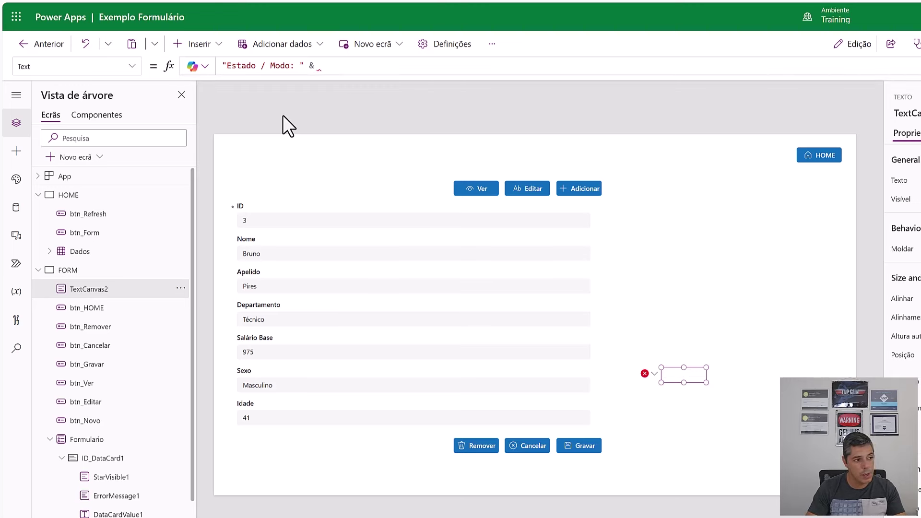
{"action": "type", "text": " form"}
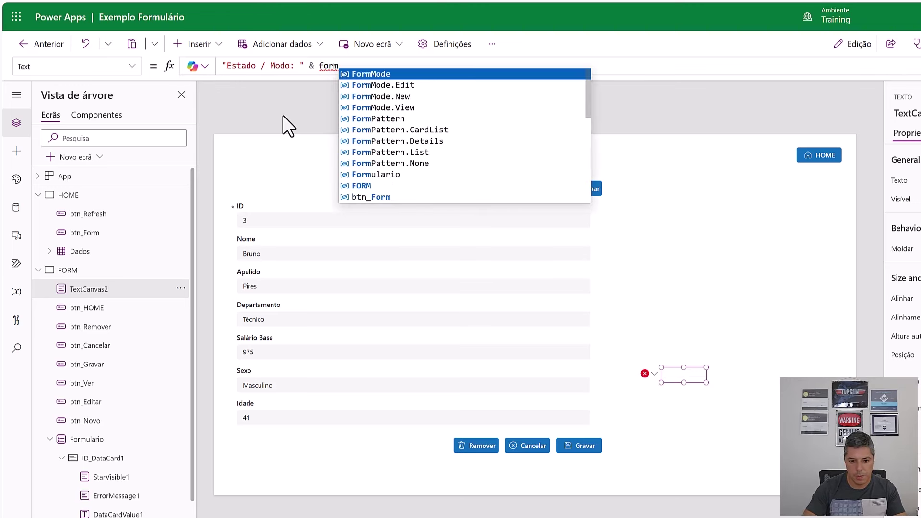
{"action": "key", "text": "Down"}
{"action": "key", "text": "Down"}
{"action": "key", "text": "Down"}
{"action": "key", "text": "Down"}
{"action": "key", "text": "Down"}
{"action": "key", "text": "Down"}
{"action": "key", "text": "Down"}
{"action": "key", "text": "Down"}
{"action": "key", "text": "Down"}
{"action": "key", "text": "Tab"}
{"action": "type", "text": "."}
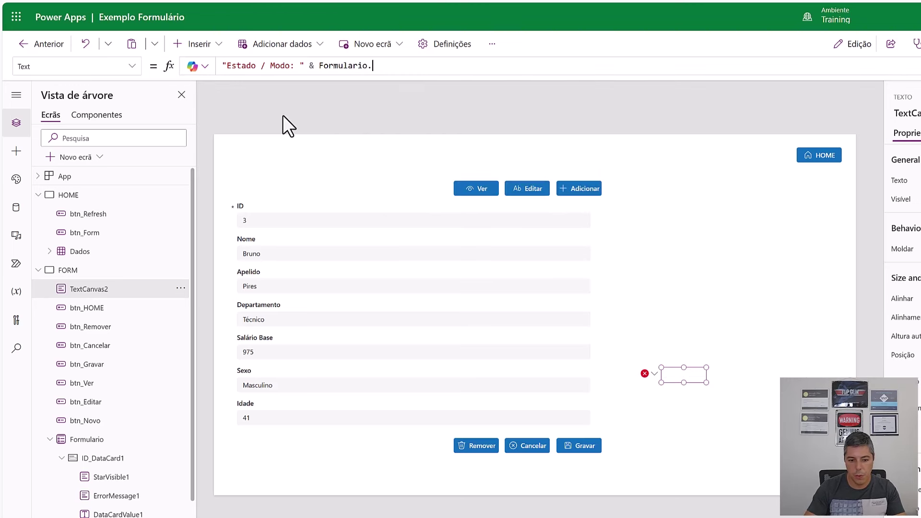
{"action": "type", "text": "Mode"}
{"action": "key", "text": "Tab"}
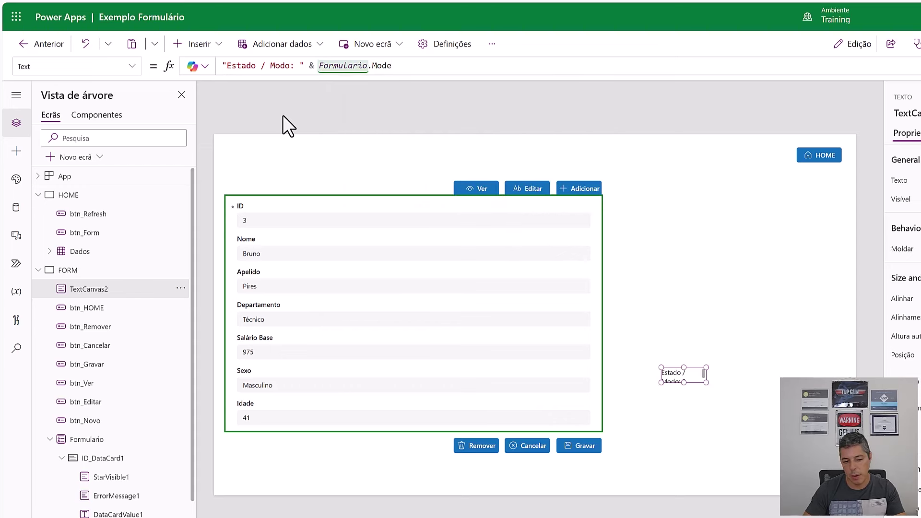
{"action": "key", "text": "shift+Left"}
{"action": "key", "text": "shift+Left"}
{"action": "key", "text": "shift+Left"}
{"action": "key", "text": "shift+Left"}
{"action": "key", "text": "shift+Right"}
{"action": "key", "text": "shift+Right"}
{"action": "key", "text": "shift+Right"}
{"action": "key", "text": "shift+Right"}
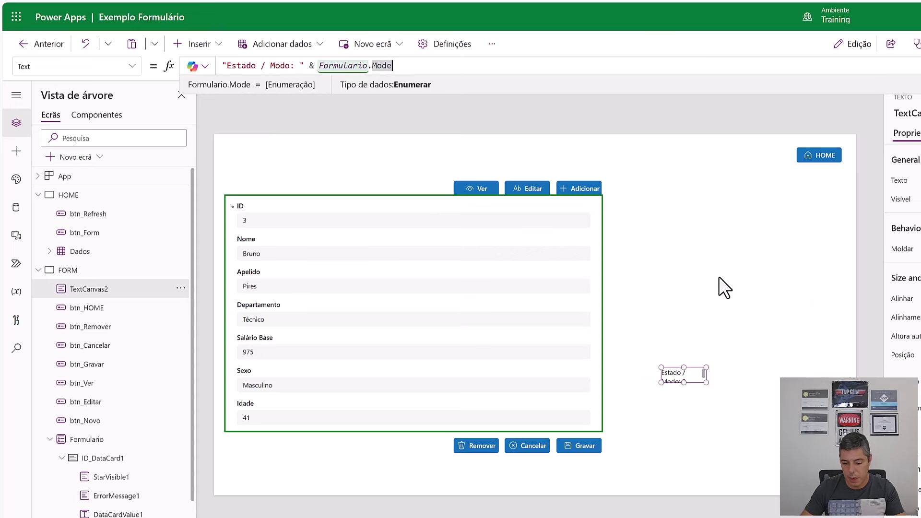
Step: Widen the Estado / Modo label to about 231 and place a copy of it directly below, at about X 952, Y 529
{"action": "left_click", "coordinate": [720, 381]}
{"action": "left_click", "coordinate": [697, 379]}
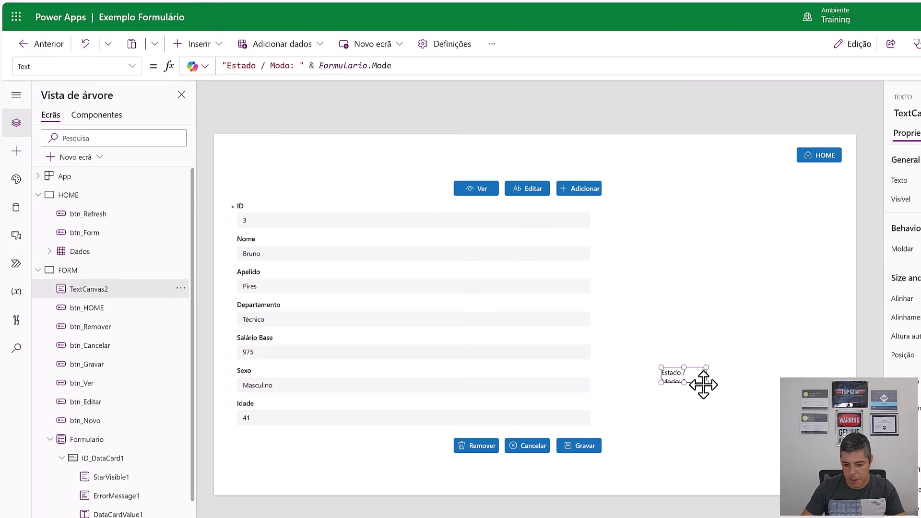
{"action": "left_click_drag", "start_coordinate": [706, 382], "coordinate": [769, 382]}
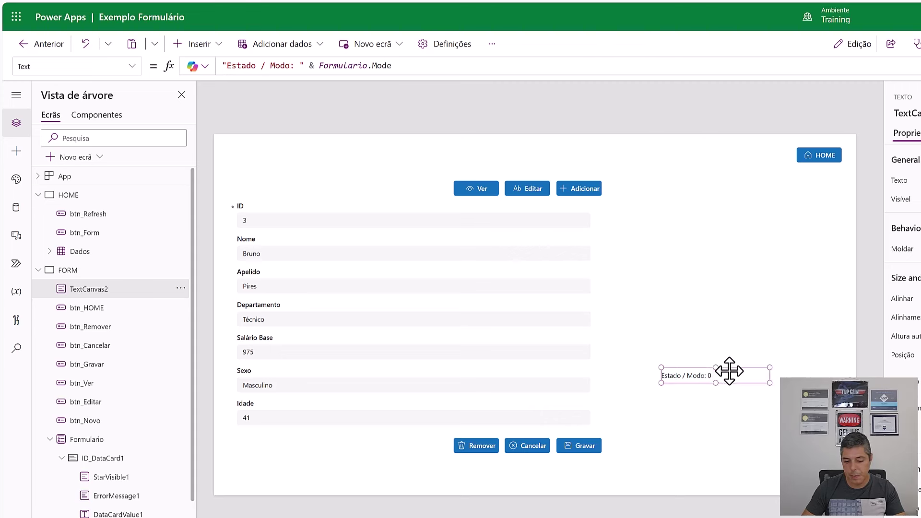
{"action": "key", "text": "ctrl+c"}
{"action": "key", "text": "ctrl+v"}
{"action": "left_click_drag", "start_coordinate": [736, 387], "coordinate": [730, 391]}
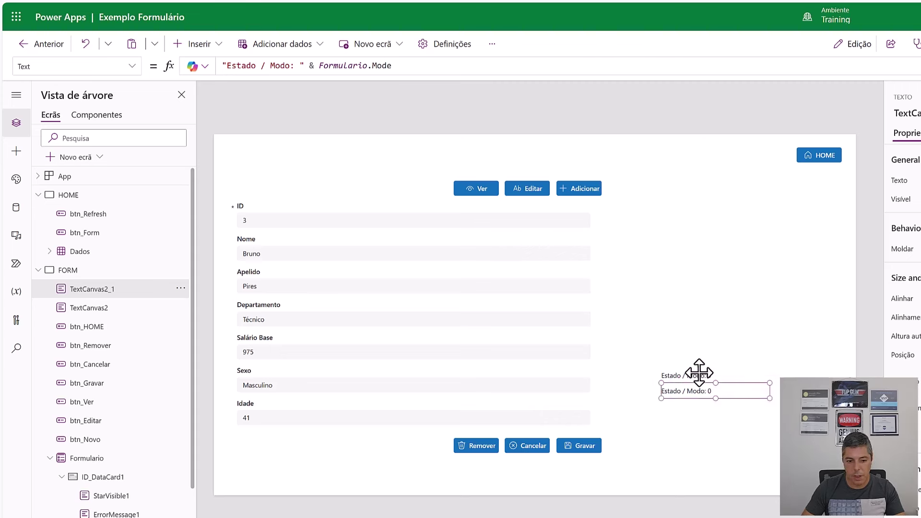
Step: Set the copied label's Text formula to "Estado / Display: " & Formulario.DisplayMode
{"action": "left_click", "coordinate": [269, 66]}
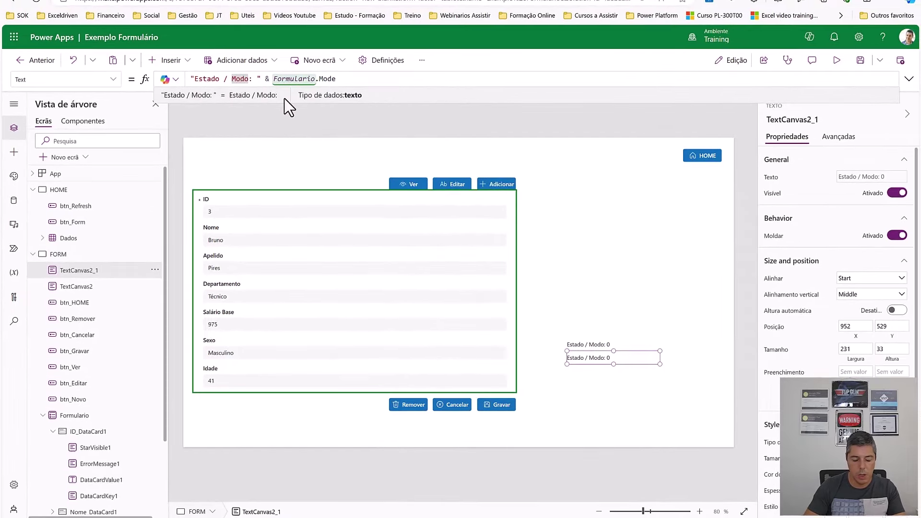
{"action": "key", "text": "Right"}
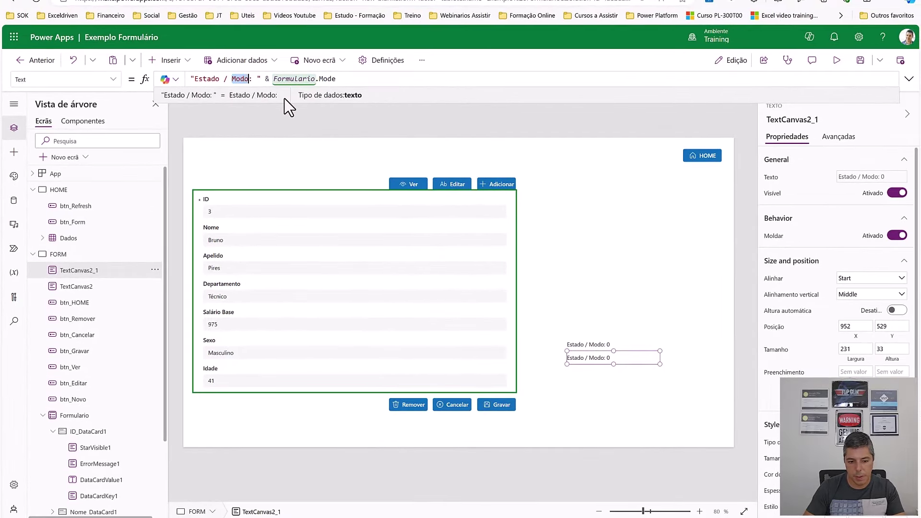
{"action": "type", "text": "Display"}
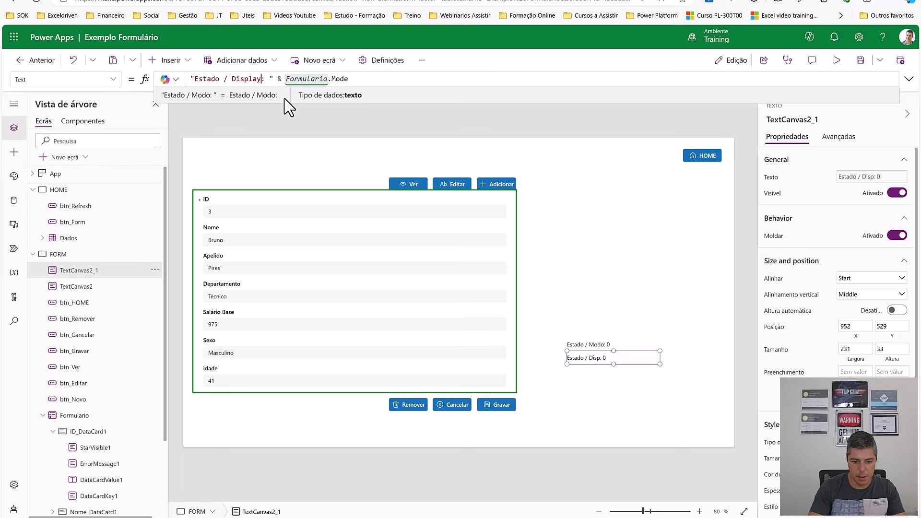
{"action": "left_click_drag", "start_coordinate": [330, 79], "coordinate": [350, 80]}
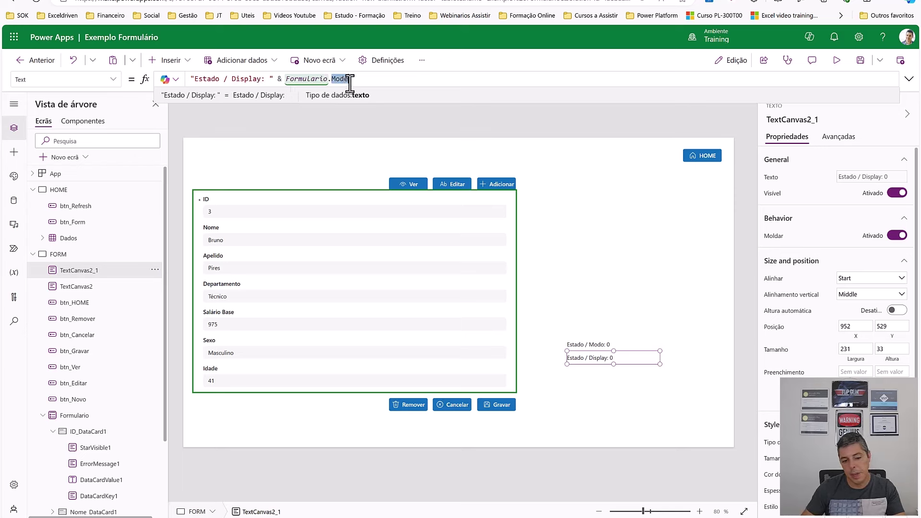
{"action": "key", "text": "BackSpace"}
{"action": "type", "text": "di"}
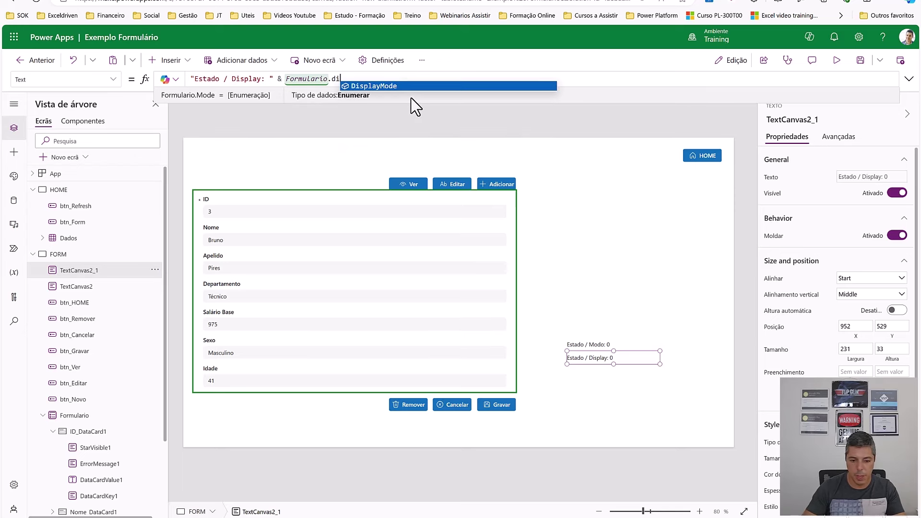
{"action": "key", "text": "Tab"}
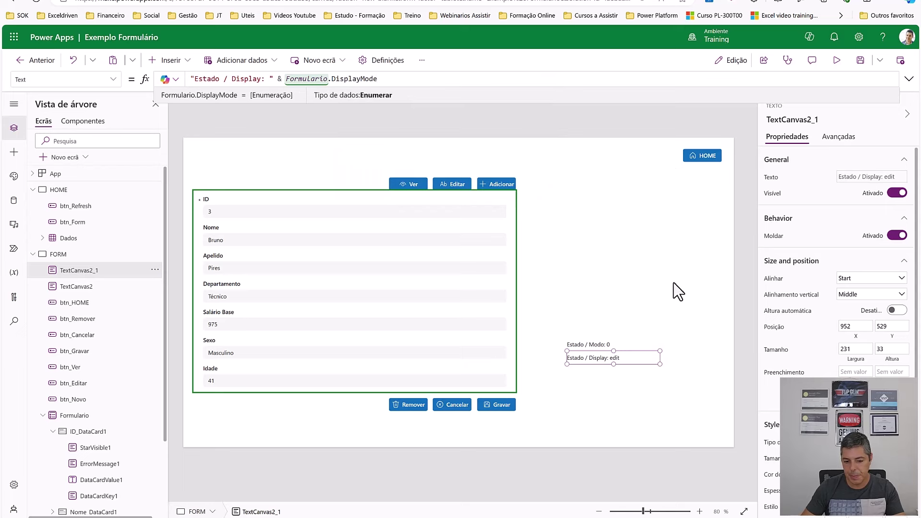
{"action": "left_click", "coordinate": [674, 284]}
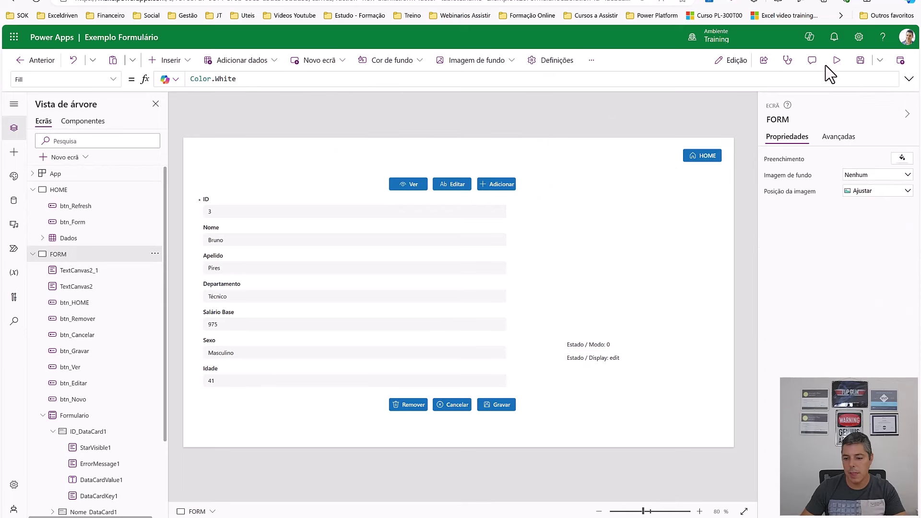
Step: Preview the app, switch the form between add, edit and view modes to compare the two state labels, and exit the preview
{"action": "left_click", "coordinate": [836, 60]}
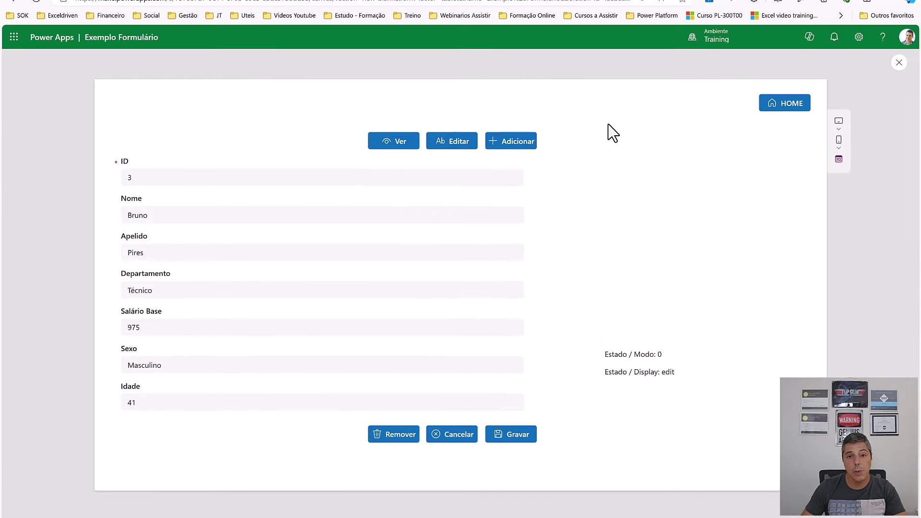
{"action": "left_click", "coordinate": [527, 143]}
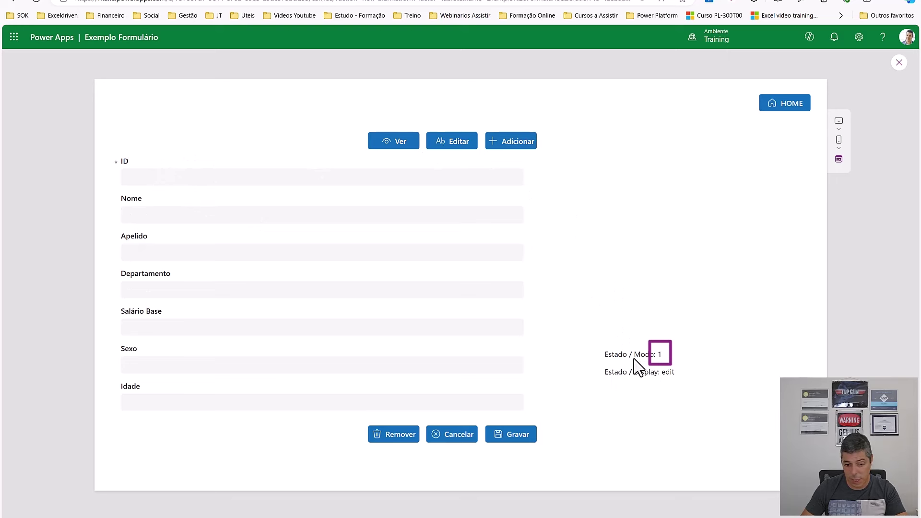
{"action": "left_click", "coordinate": [464, 144]}
{"action": "left_click", "coordinate": [409, 143]}
{"action": "left_click", "coordinate": [456, 148]}
{"action": "left_click", "coordinate": [518, 147]}
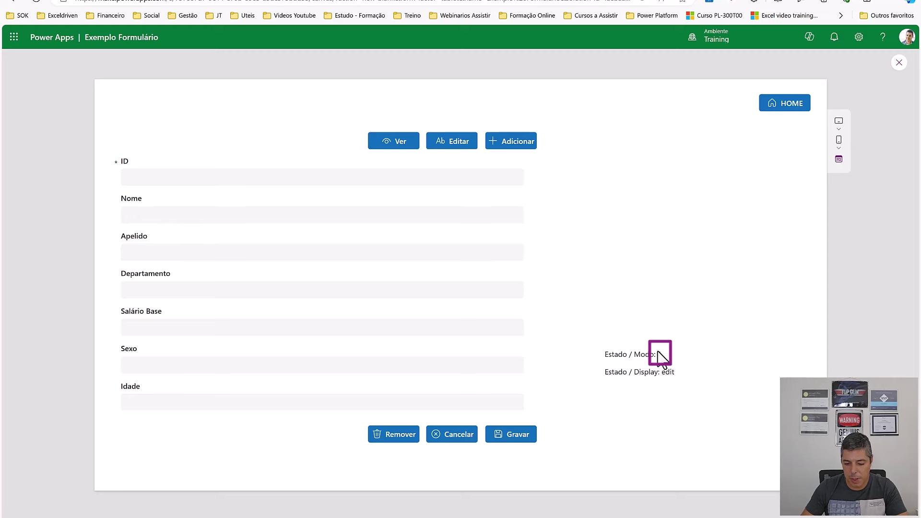
{"action": "left_click", "coordinate": [455, 145]}
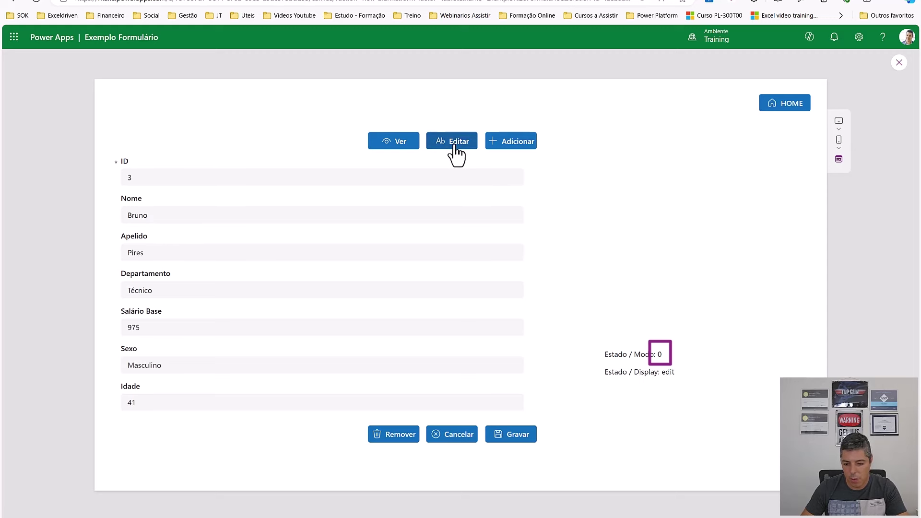
{"action": "left_click", "coordinate": [402, 147]}
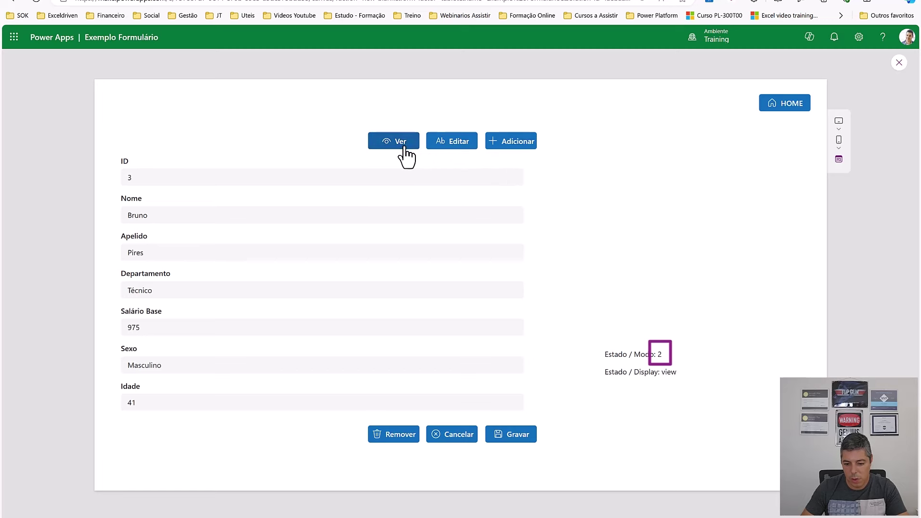
{"action": "left_click", "coordinate": [499, 149]}
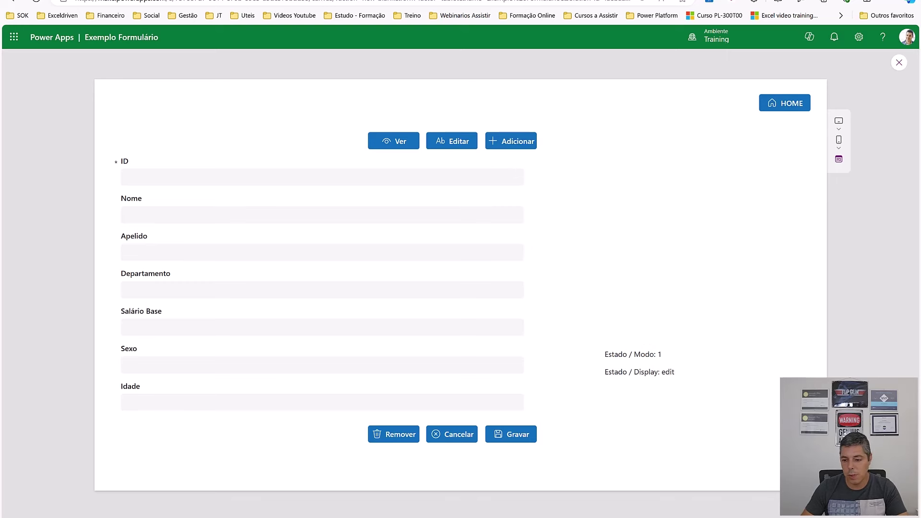
{"action": "left_click", "coordinate": [898, 63]}
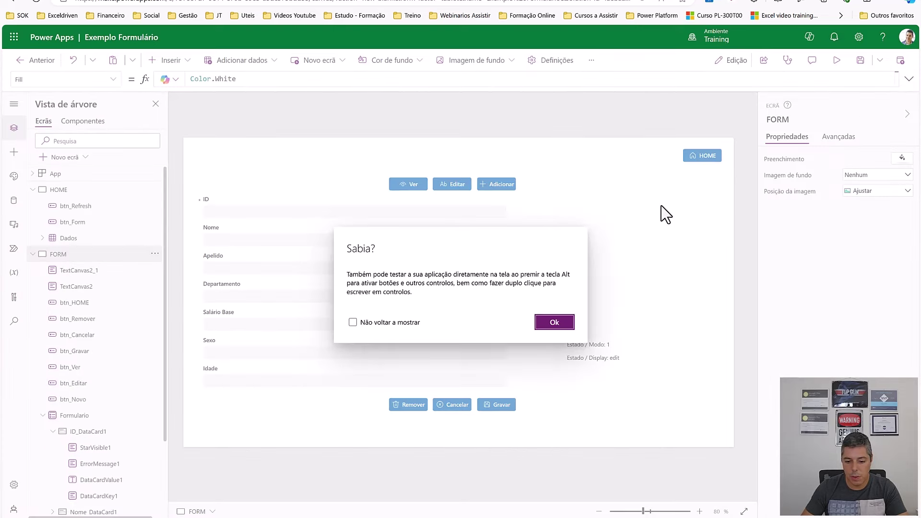
{"action": "left_click", "coordinate": [551, 322]}
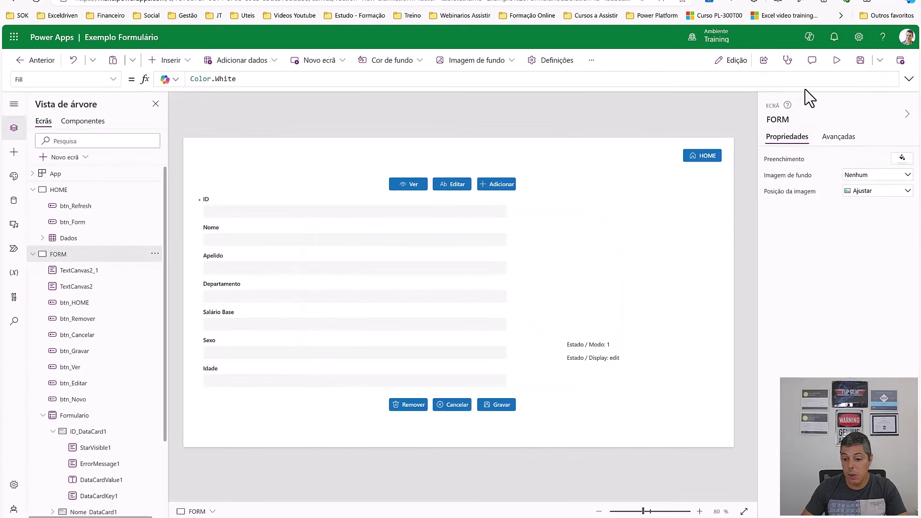
Step: Preview the app again, compare the ID field's required marker in view and edit modes, and exit the preview
{"action": "left_click", "coordinate": [836, 60]}
{"action": "left_click", "coordinate": [398, 146]}
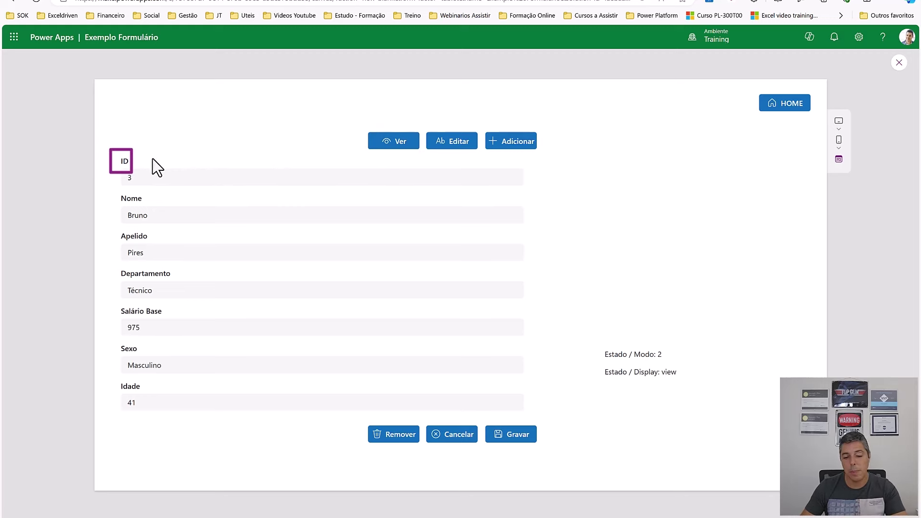
{"action": "left_click", "coordinate": [457, 143]}
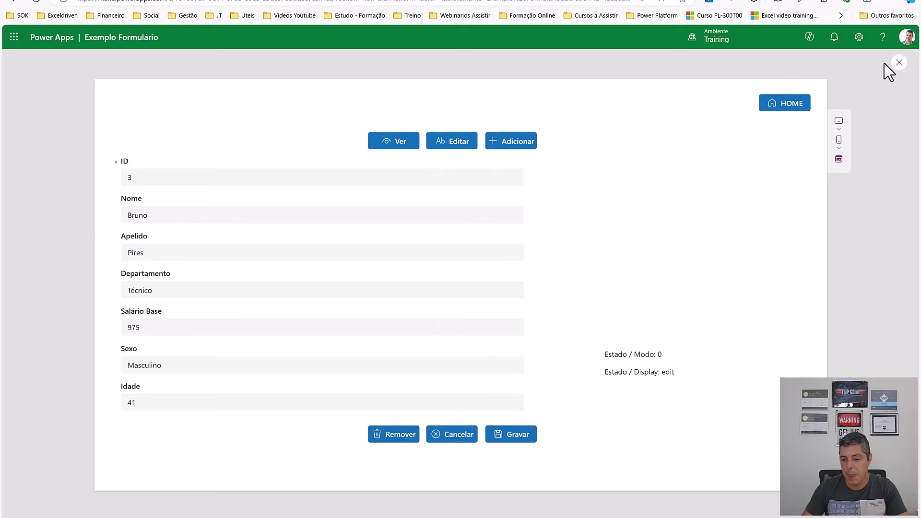
{"action": "left_click", "coordinate": [899, 64]}
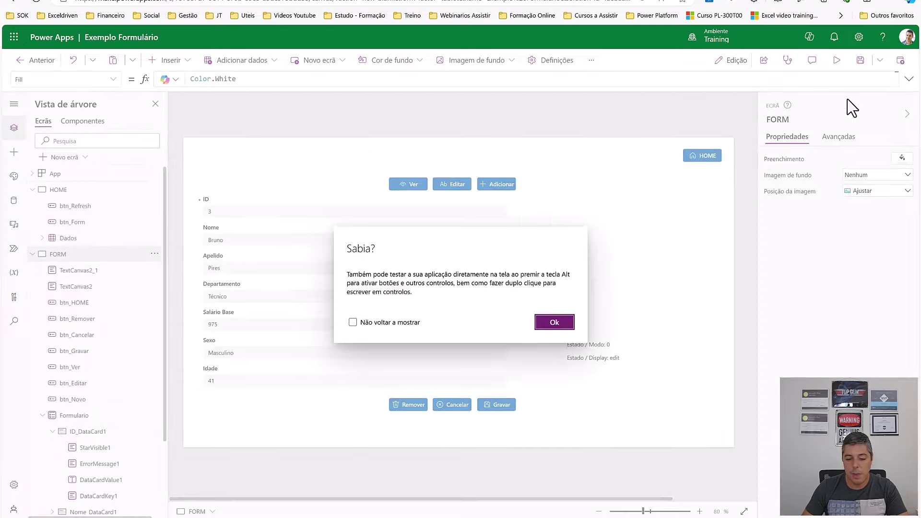
{"action": "left_click", "coordinate": [552, 321]}
Step: Set the OnSelect formula of the Gravar button to SubmitForm(Formulario) and expand the formula editor
{"action": "left_click", "coordinate": [509, 408]}
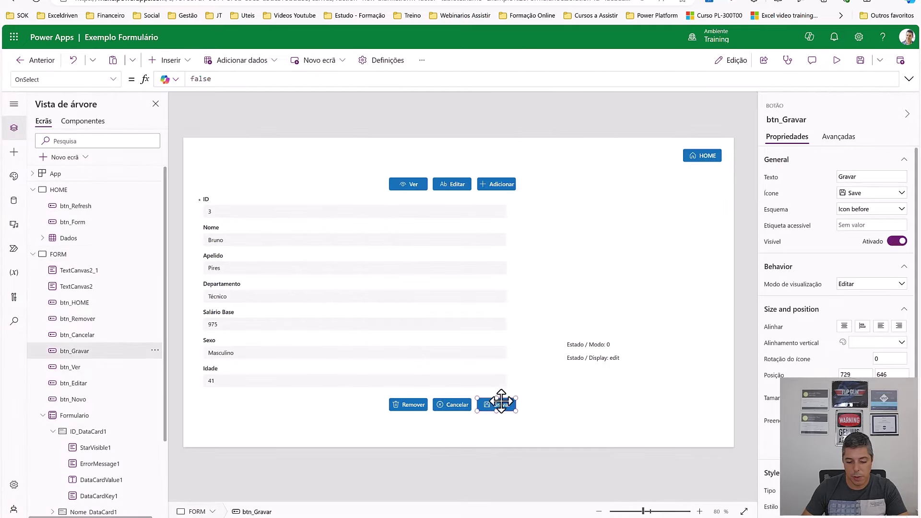
{"action": "double_click", "coordinate": [225, 80]}
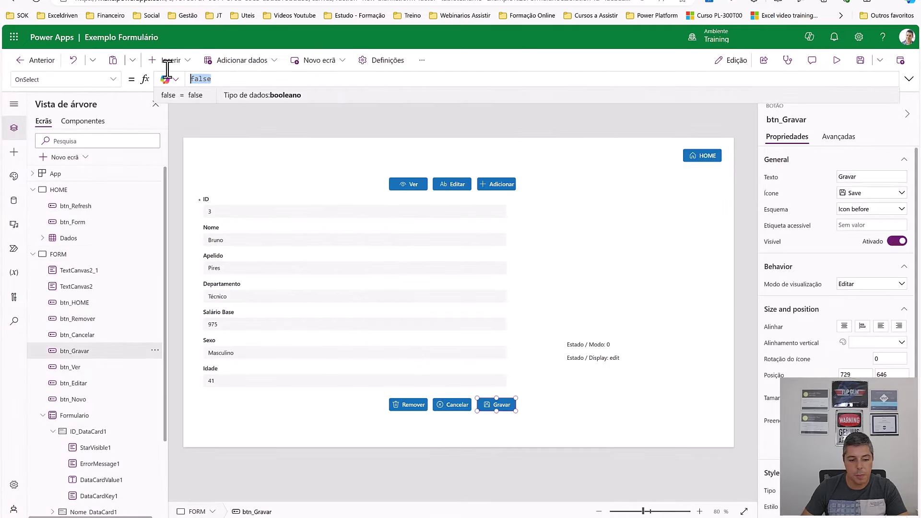
{"action": "type", "text": "Su"}
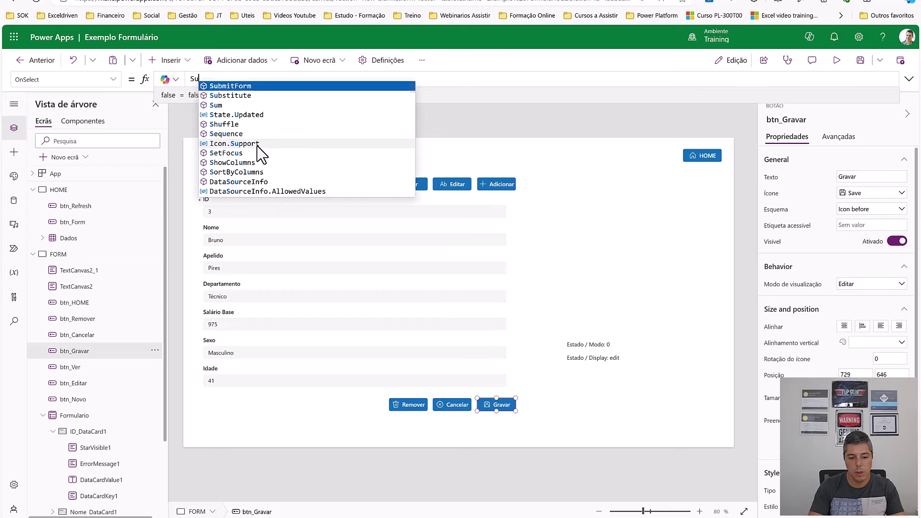
{"action": "type", "text": "bmitForm("}
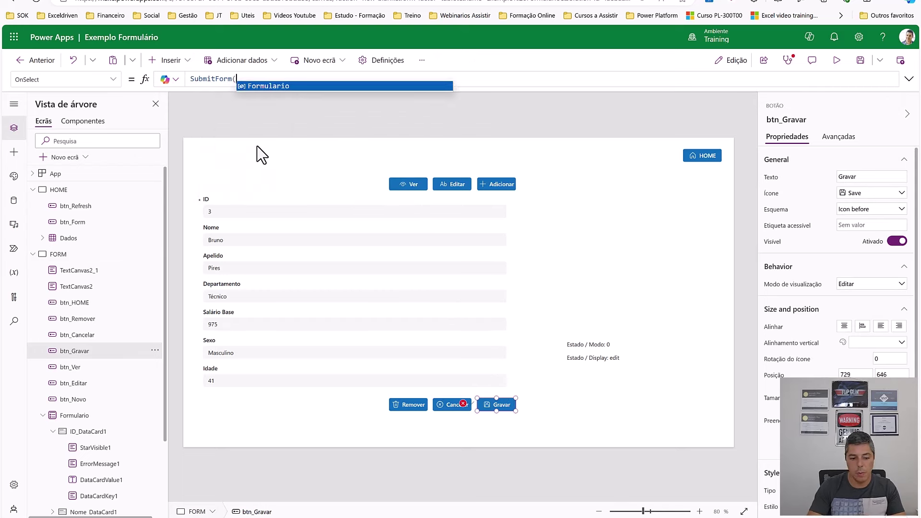
{"action": "type", "text": "Formulario)"}
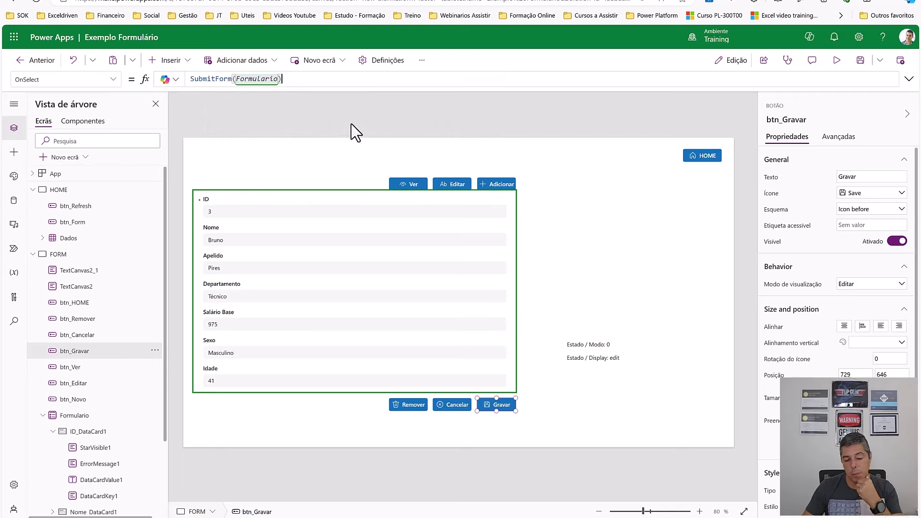
{"action": "left_click", "coordinate": [909, 79]}
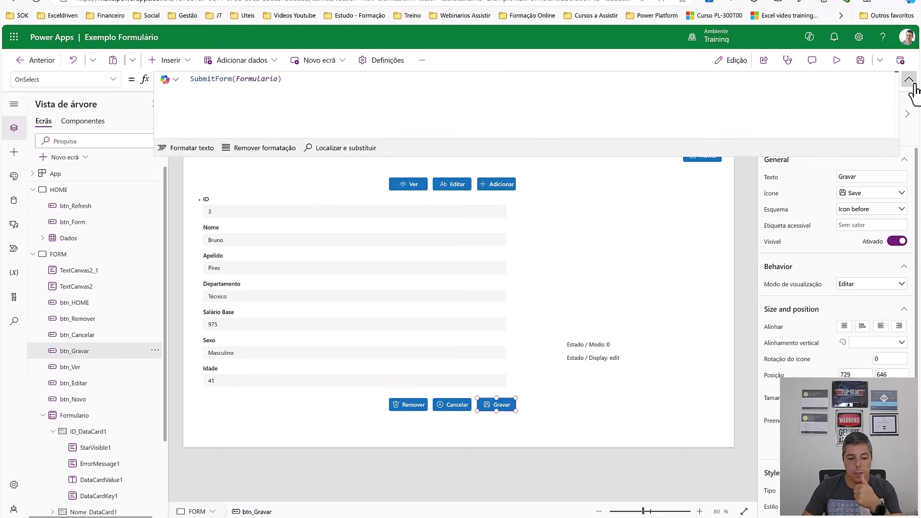
Step: Append a second line to the Gravar button's OnSelect formula with a Notify call whose message is "Formulário submetido com sucesso"
{"action": "left_click", "coordinate": [315, 85]}
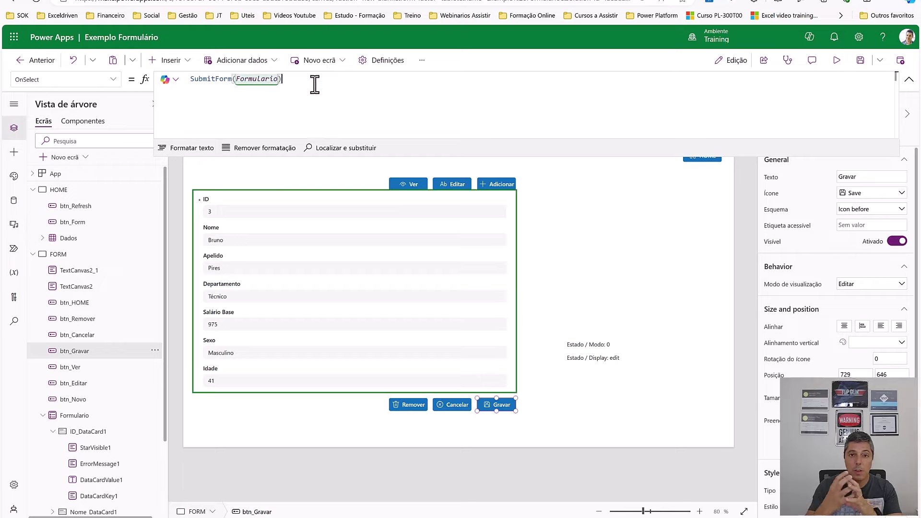
{"action": "type", "text": ";;"}
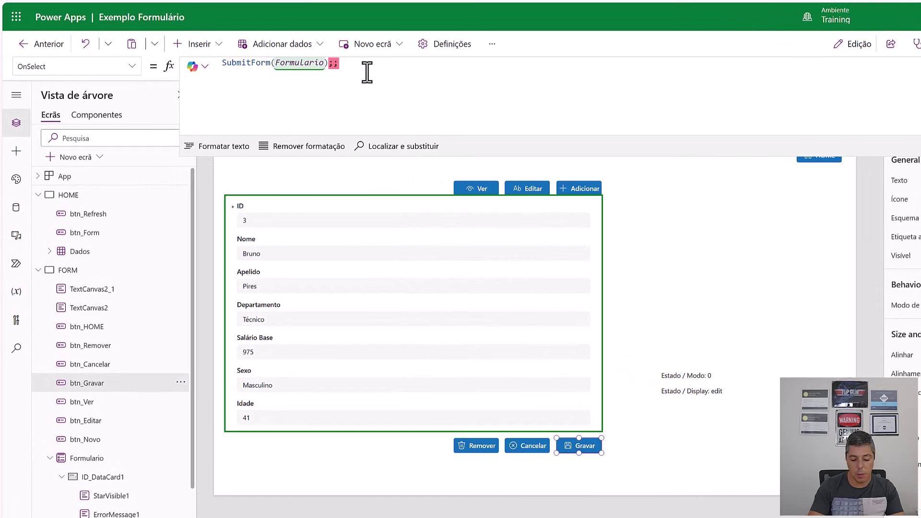
{"action": "key", "text": "shift+Return"}
{"action": "type", "text": "Not"}
{"action": "key", "text": "Down"}
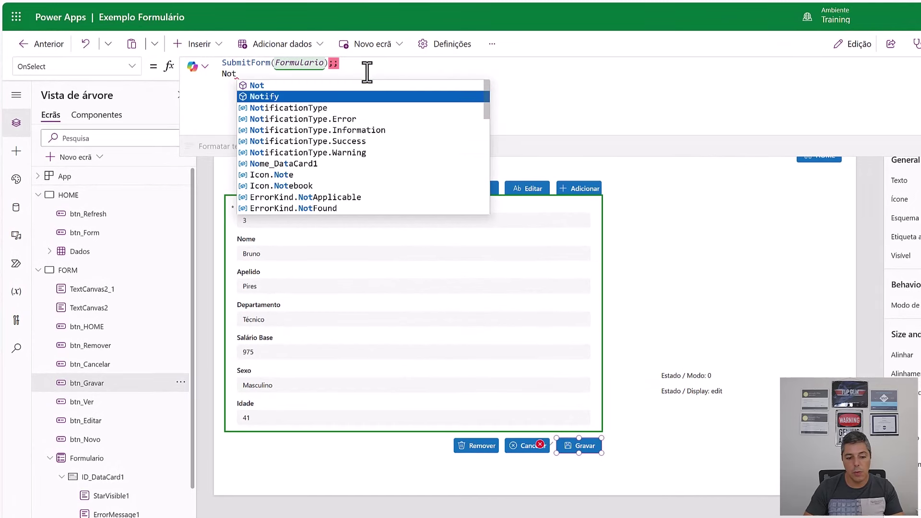
{"action": "key", "text": "Tab"}
{"action": "type", "text": "("}
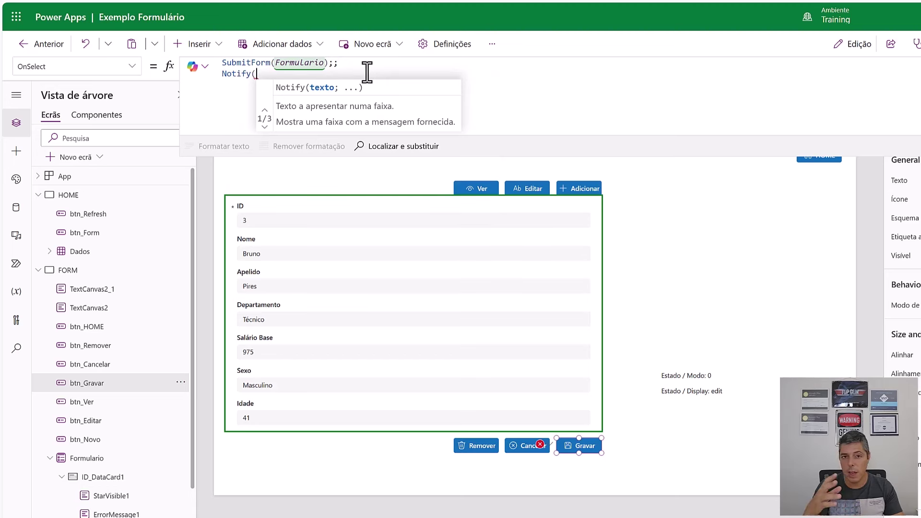
{"action": "type", "text": "\""}
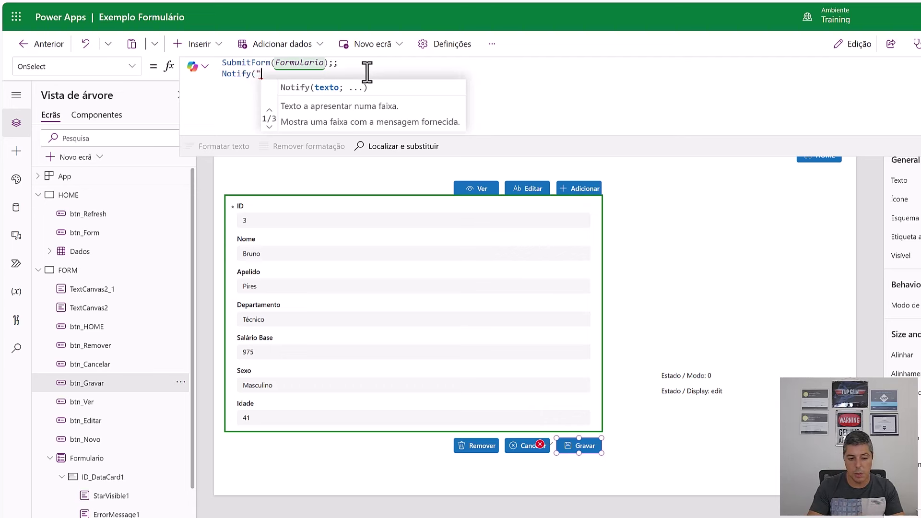
{"action": "type", "text": "Formu"}
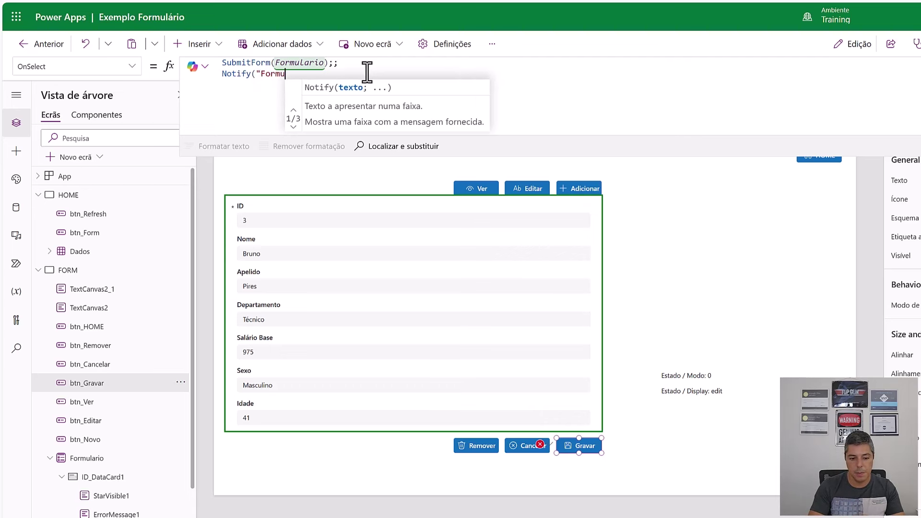
{"action": "type", "text": "lário sub"}
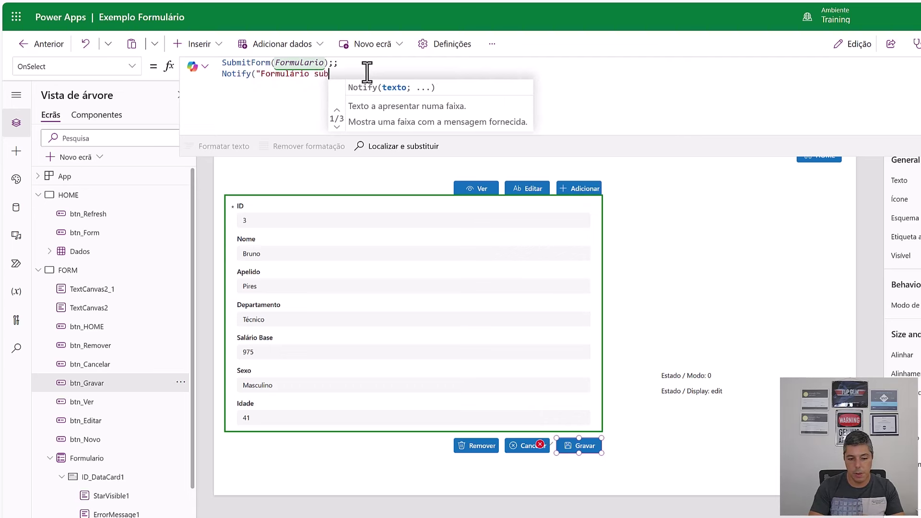
{"action": "type", "text": "metido com "}
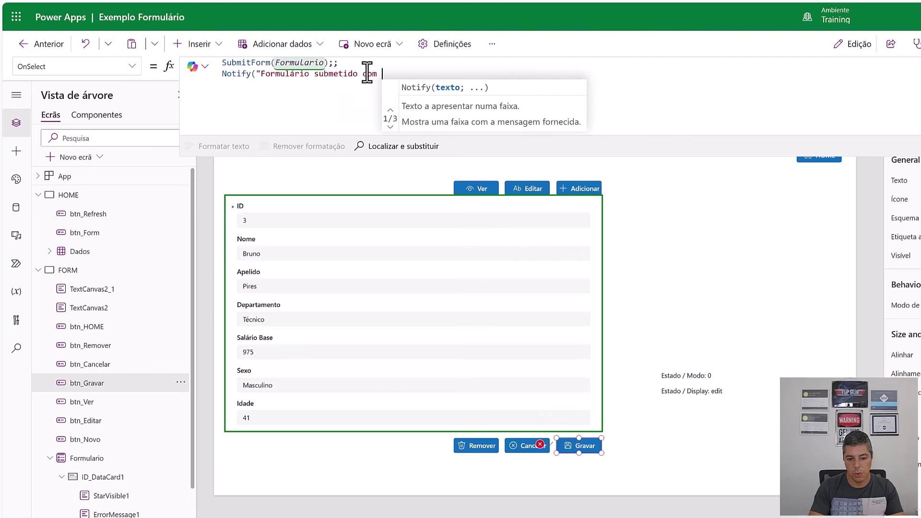
{"action": "type", "text": "sucesso\";"}
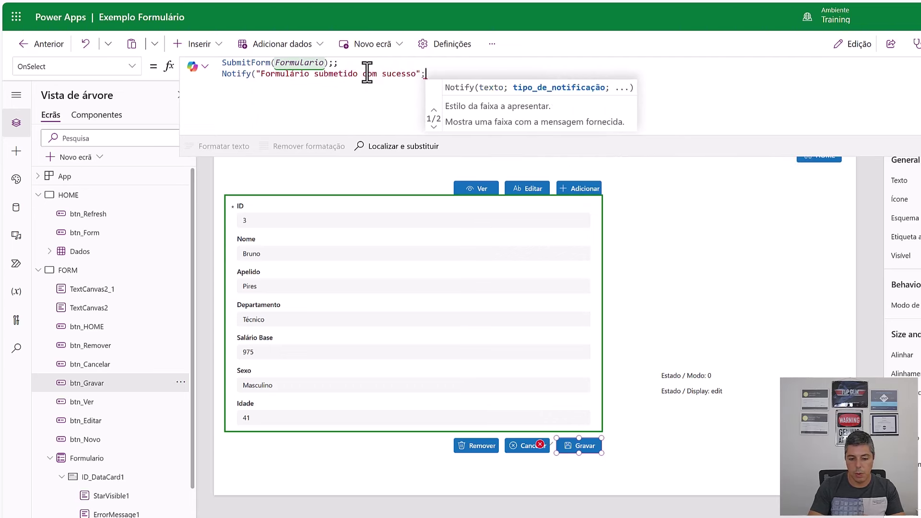
Step: Give the Notify call the type NotificationType.Success and close its parentheses
{"action": "type", "text": "no"}
{"action": "key", "text": "Down"}
{"action": "key", "text": "Down"}
{"action": "key", "text": "Down"}
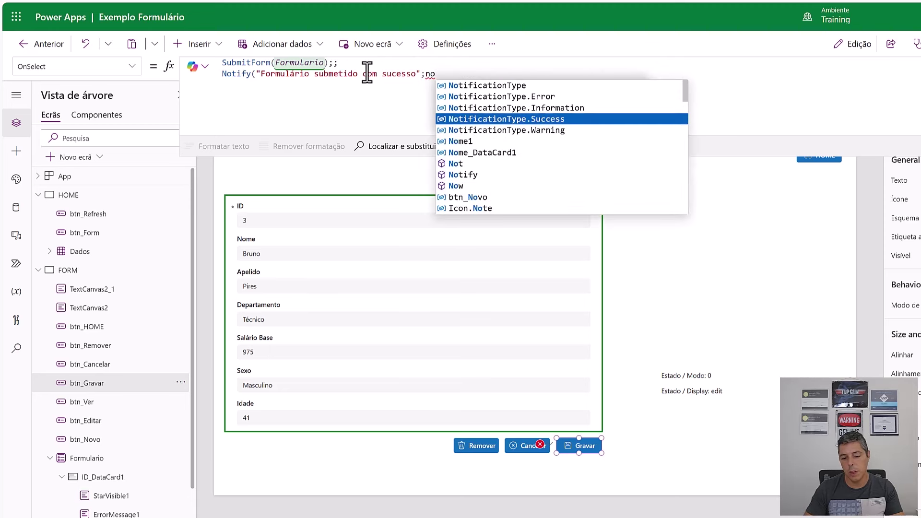
{"action": "key", "text": "Tab"}
{"action": "type", "text": ")"}
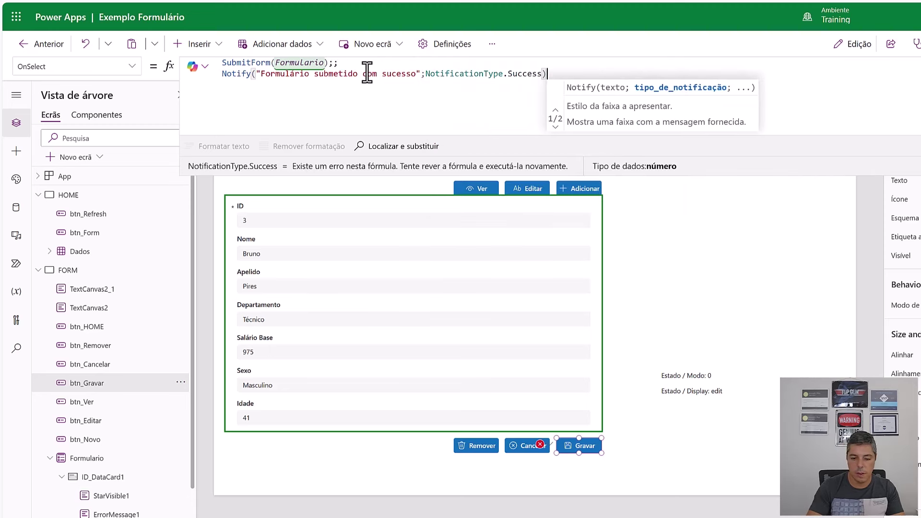
Step: Add Navigate(HOME);; on a new line after the Notify call in the Gravar formula
{"action": "type", "text": ";; "}
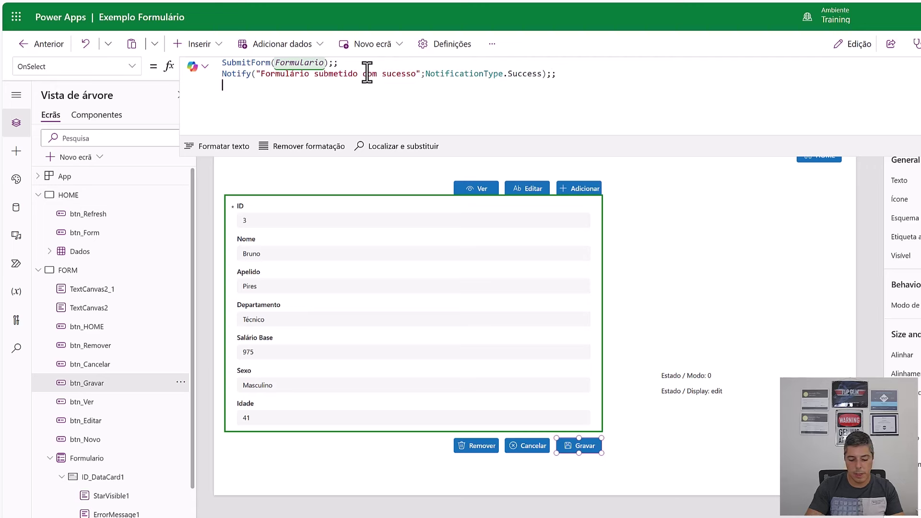
{"action": "type", "text": "Navigate(H"}
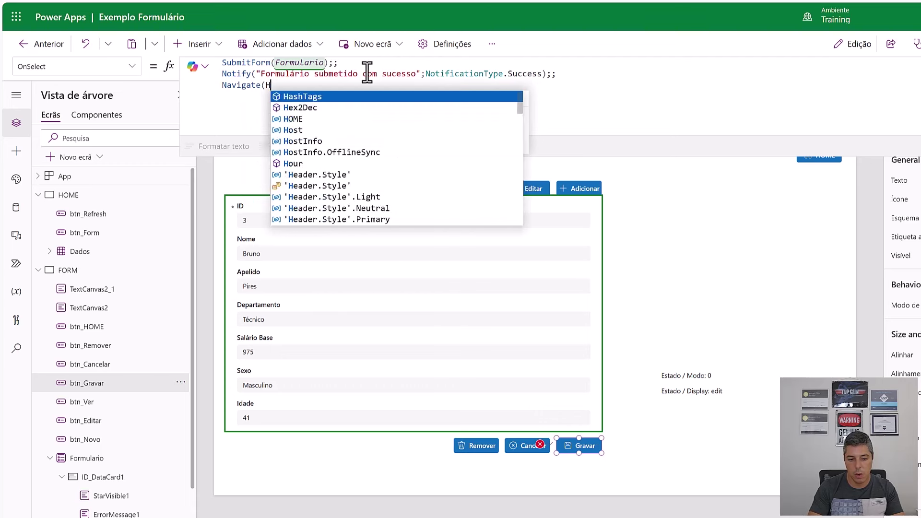
{"action": "key", "text": "Down"}
{"action": "key", "text": "Down"}
{"action": "key", "text": "Tab"}
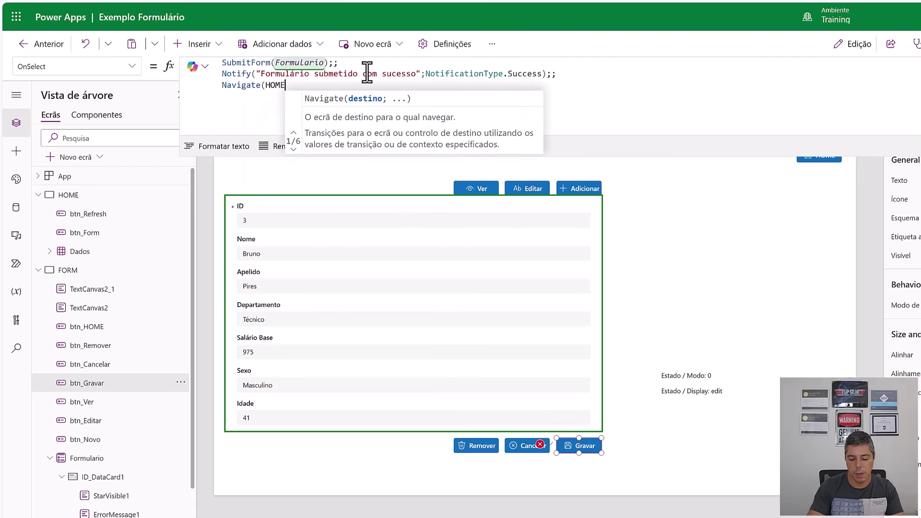
{"action": "type", "text": ");;"}
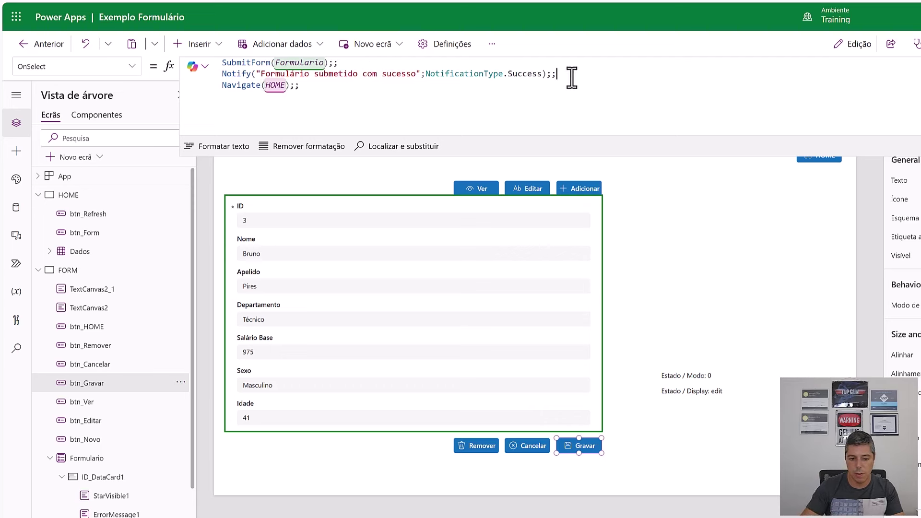
Step: Insert the line ResetForm(Formulario);; between the Notify and Navigate calls
{"action": "key", "text": "Return"}
{"action": "type", "text": "Rese"}
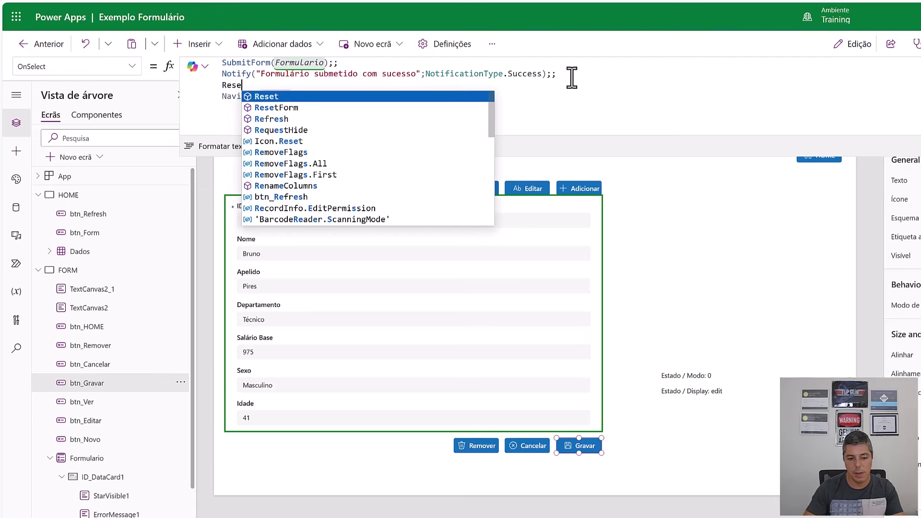
{"action": "key", "text": "Down"}
{"action": "key", "text": "Tab"}
{"action": "type", "text": "FOR"}
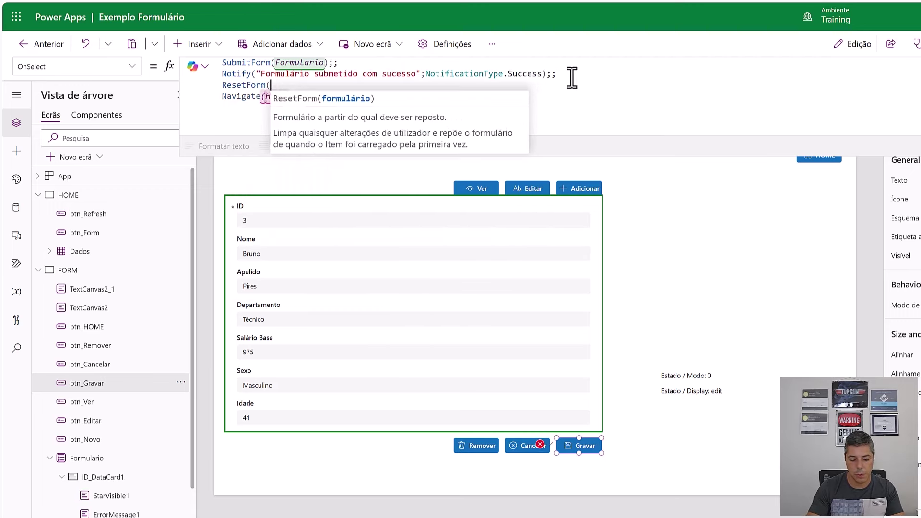
{"action": "key", "text": "BackSpace"}
{"action": "key", "text": "BackSpace"}
{"action": "type", "text": "omru"}
{"action": "key", "text": "Tab"}
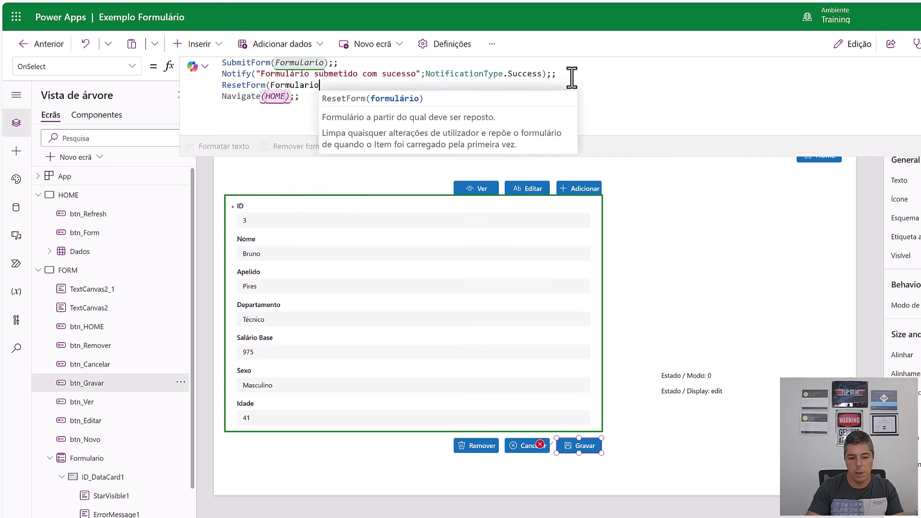
{"action": "type", "text": ");;"}
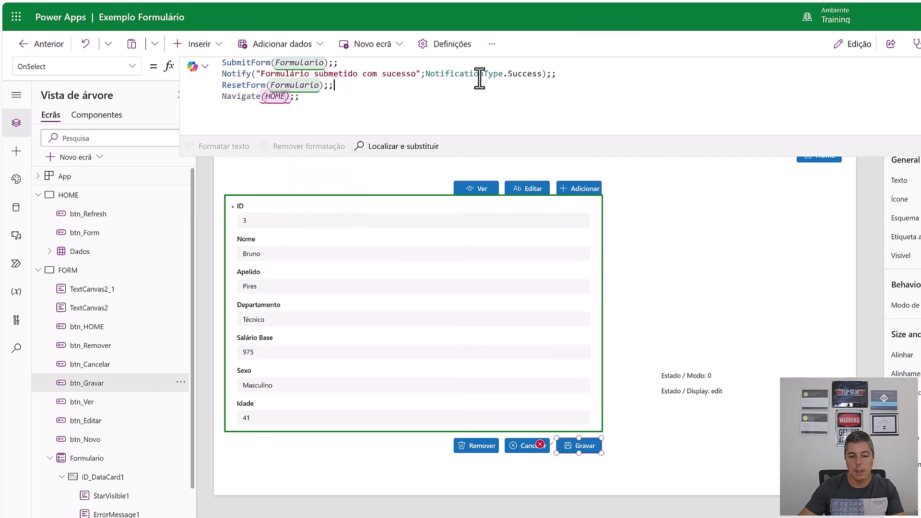
Step: Remove the trailing ;; after Navigate(HOME) in the Gravar formula
{"action": "left_click", "coordinate": [305, 96]}
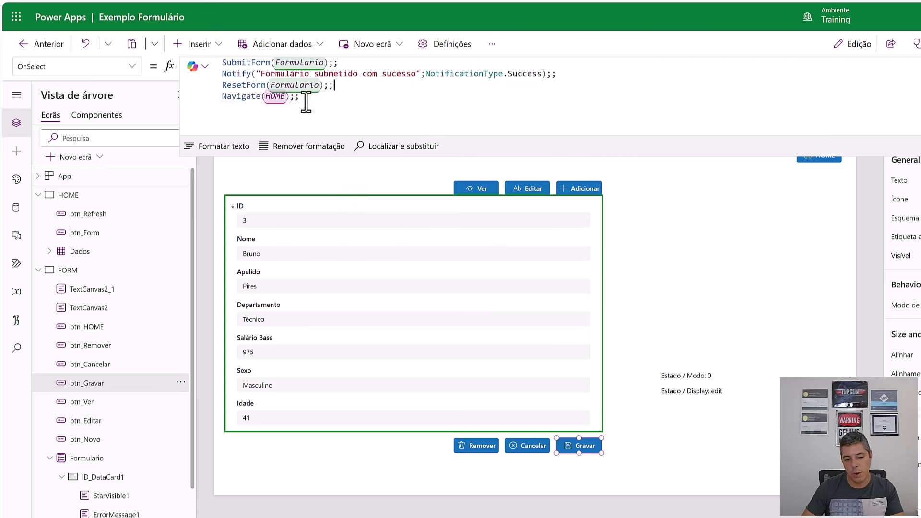
{"action": "key", "text": "BackSpace"}
{"action": "key", "text": "BackSpace"}
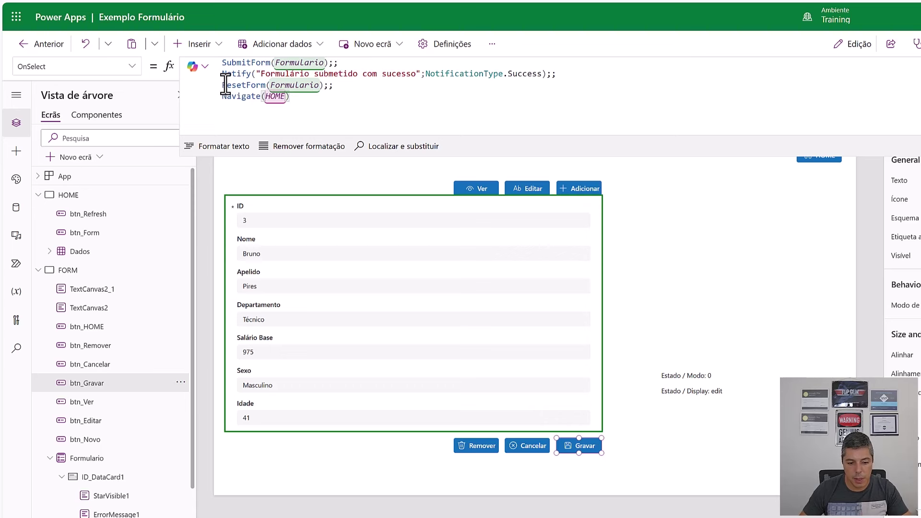
Step: Copy ResetForm(Formulario) from the Gravar formula and replace the Cancelar button's OnSelect value false with it
{"action": "left_click_drag", "start_coordinate": [222, 85], "coordinate": [324, 86]}
{"action": "key", "text": "ctrl+c"}
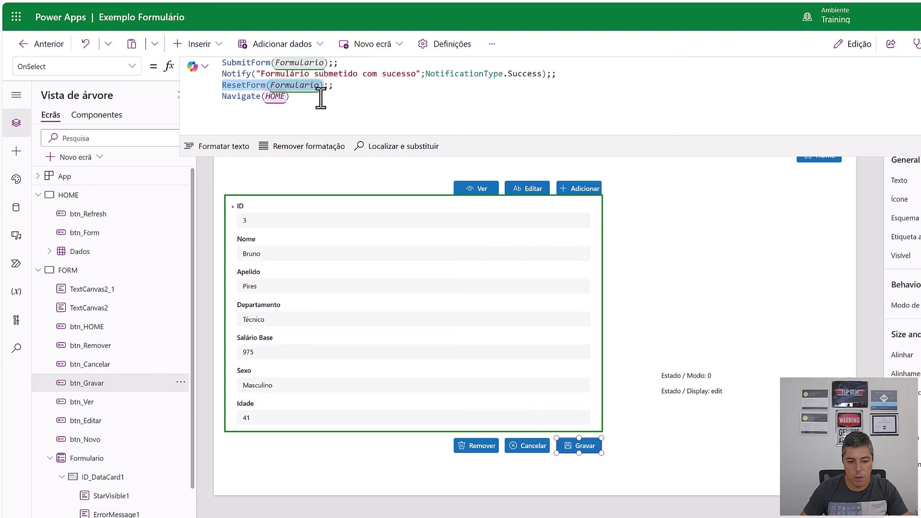
{"action": "left_click", "coordinate": [526, 444]}
{"action": "left_click", "coordinate": [289, 71]}
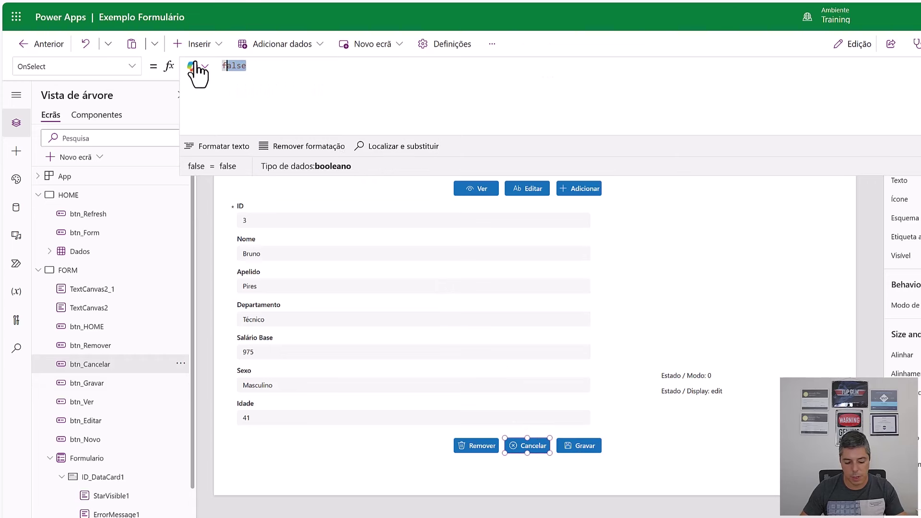
{"action": "key", "text": "BackSpace"}
{"action": "key", "text": "BackSpace"}
{"action": "key", "text": "BackSpace"}
{"action": "key", "text": "BackSpace"}
{"action": "key", "text": "BackSpace"}
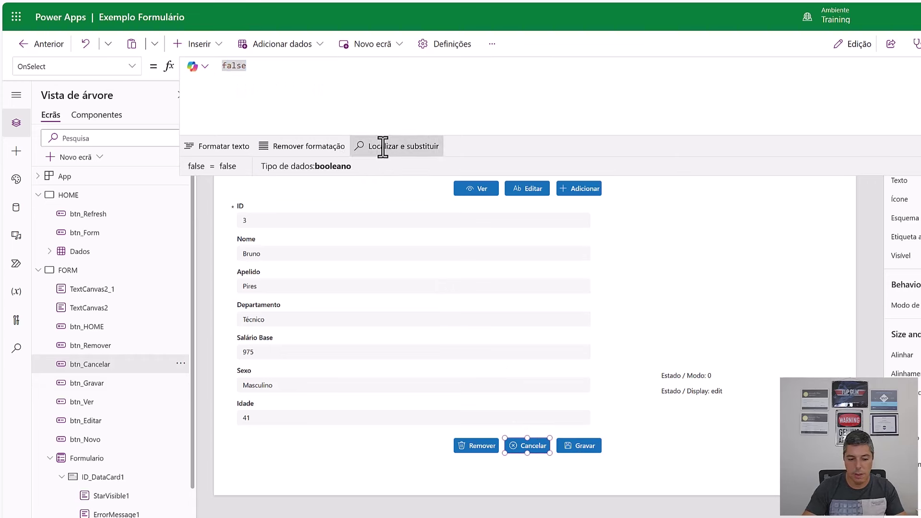
{"action": "key", "text": "ctrl+v"}
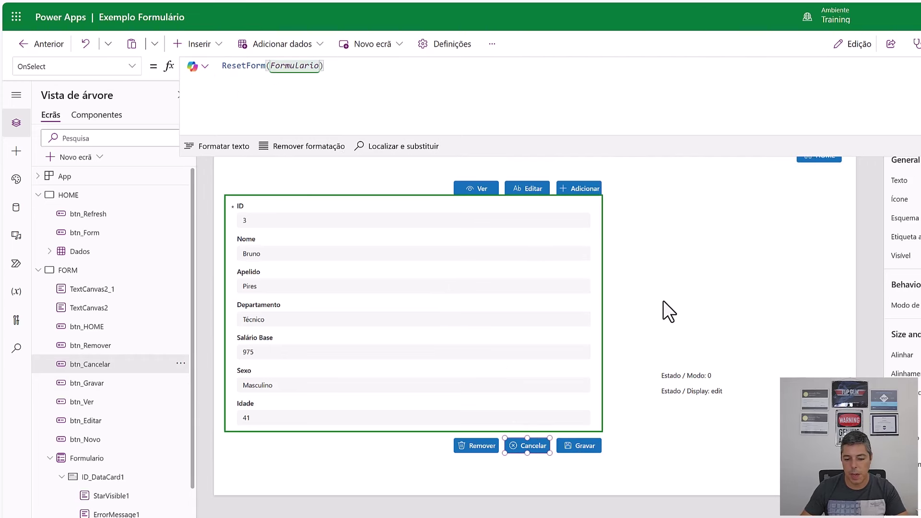
{"action": "left_click", "coordinate": [676, 272]}
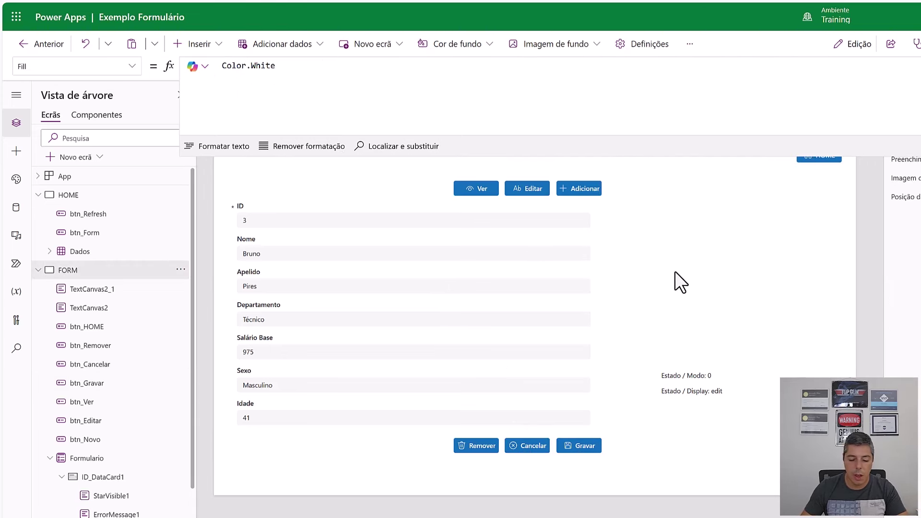
Step: Replace the Remover button's OnSelect value false with the start of a Remove call on the Departamentos table
{"action": "left_click", "coordinate": [474, 444]}
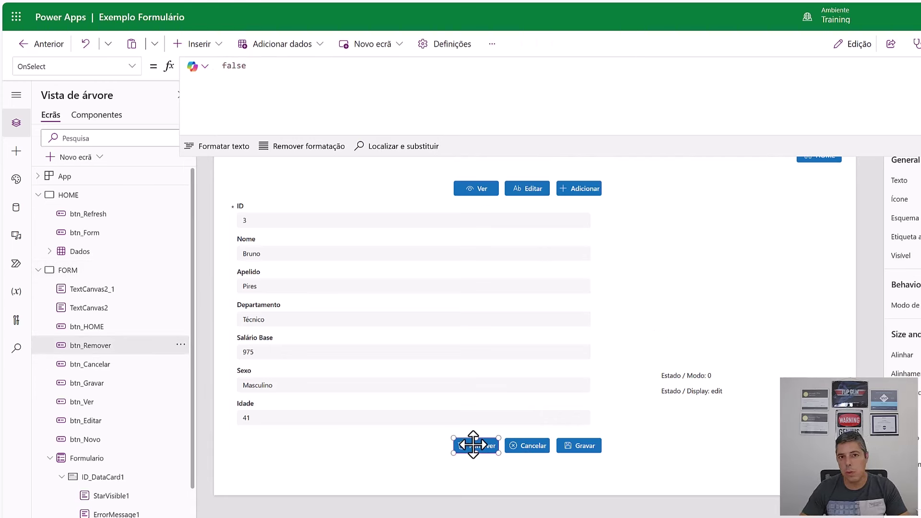
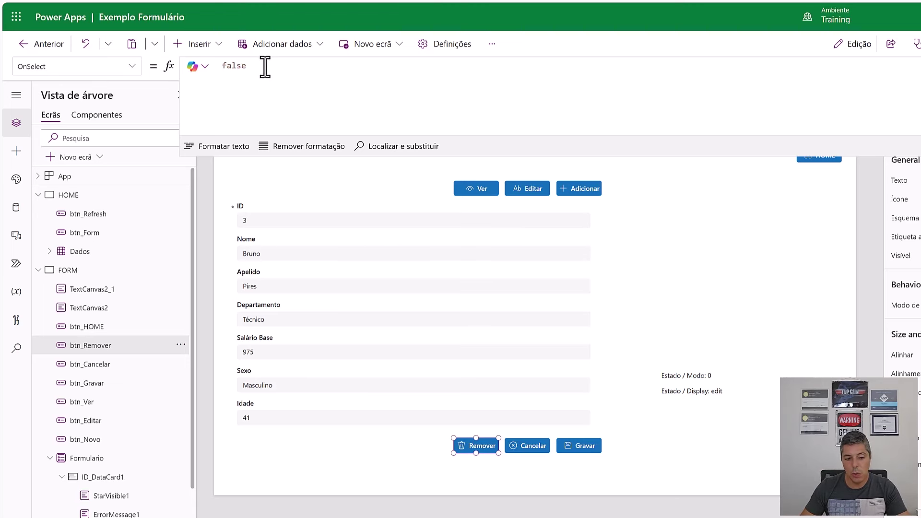
{"action": "double_click", "coordinate": [230, 65]}
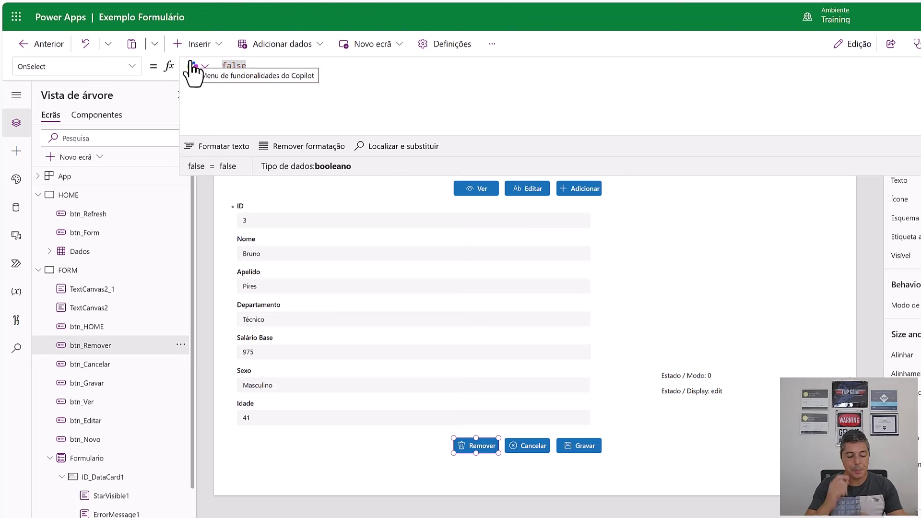
{"action": "type", "text": "Rem"}
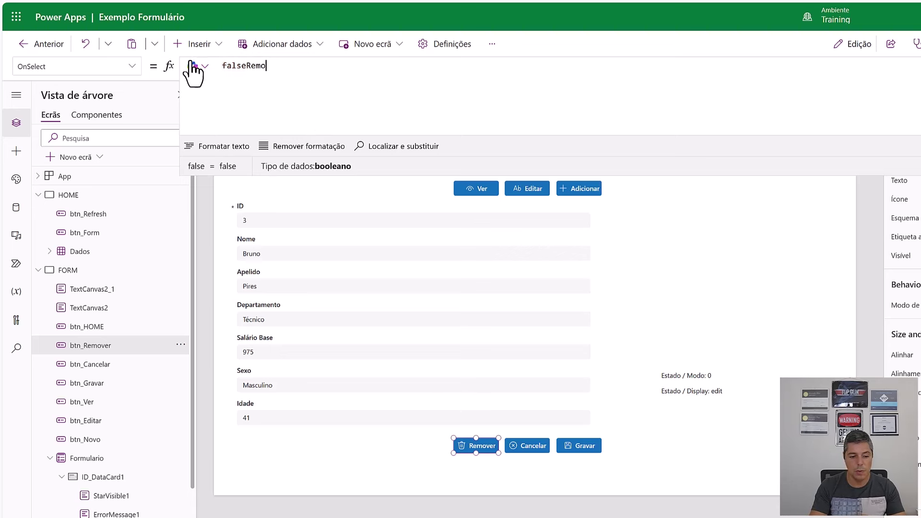
{"action": "key", "text": "ctrl+a"}
{"action": "key", "text": "BackSpace"}
{"action": "type", "text": "Remo"}
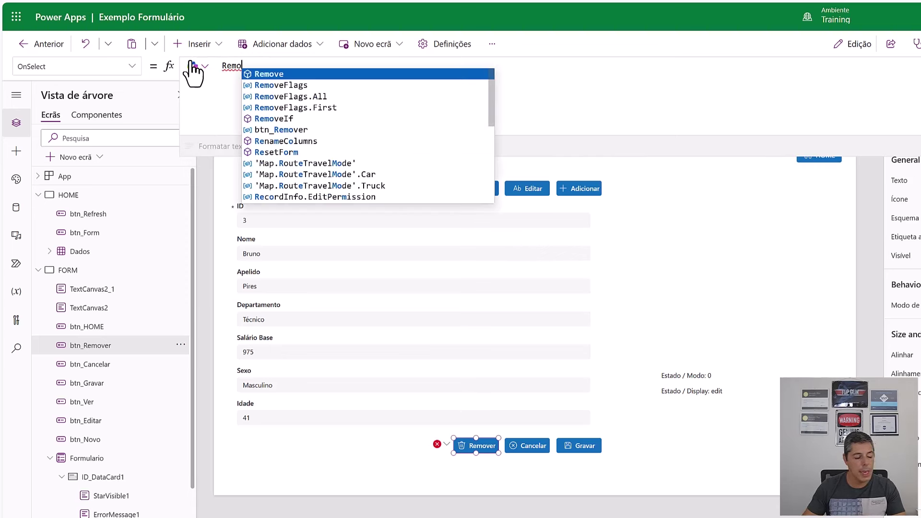
{"action": "key", "text": "Tab"}
{"action": "type", "text": "("}
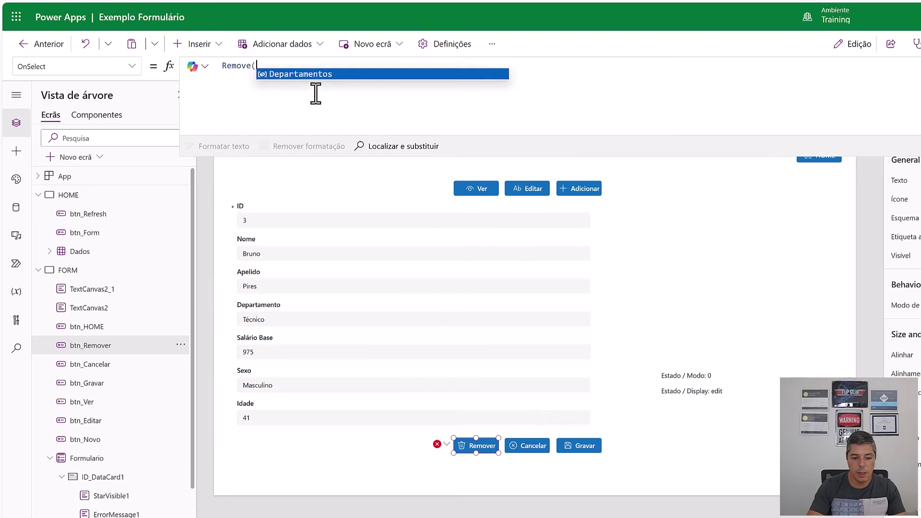
{"action": "key", "text": "Tab"}
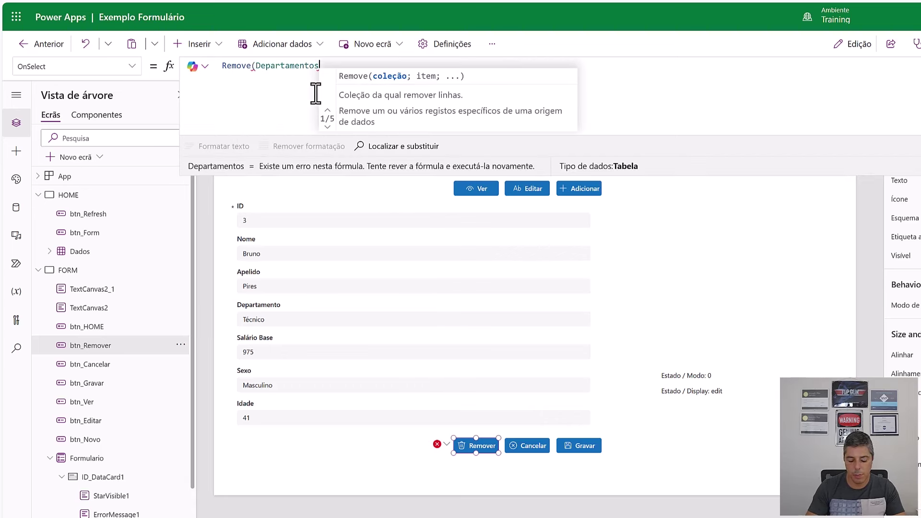
Step: Add a LookUp on the Departamentos table as the item argument of the Remove call
{"action": "type", "text": ";"}
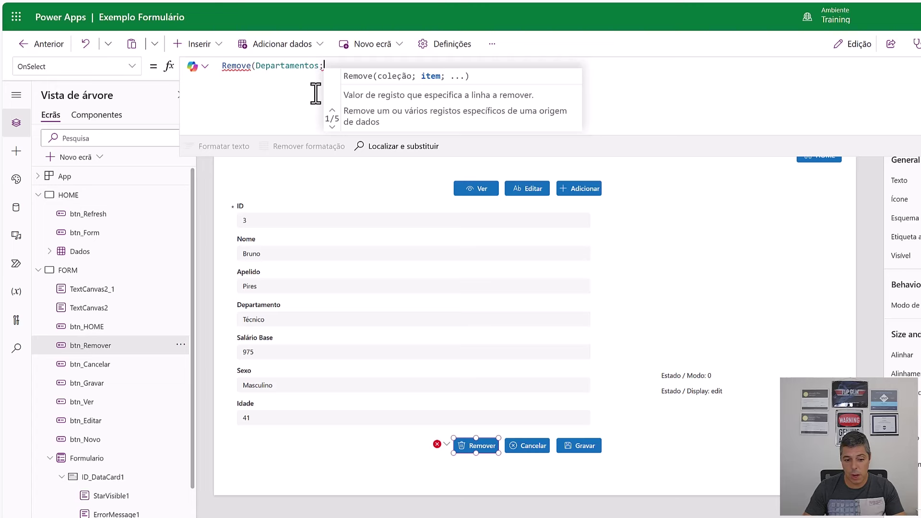
{"action": "type", "text": "LookUp"}
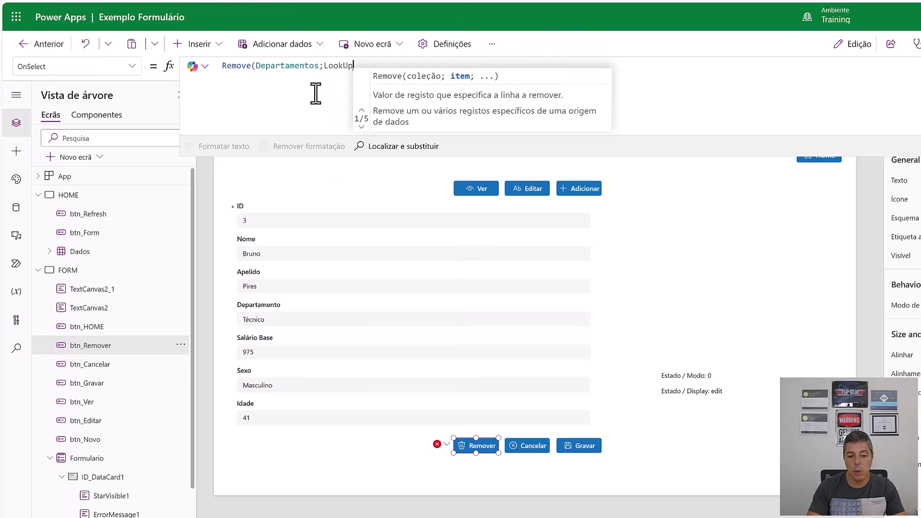
{"action": "type", "text": "("}
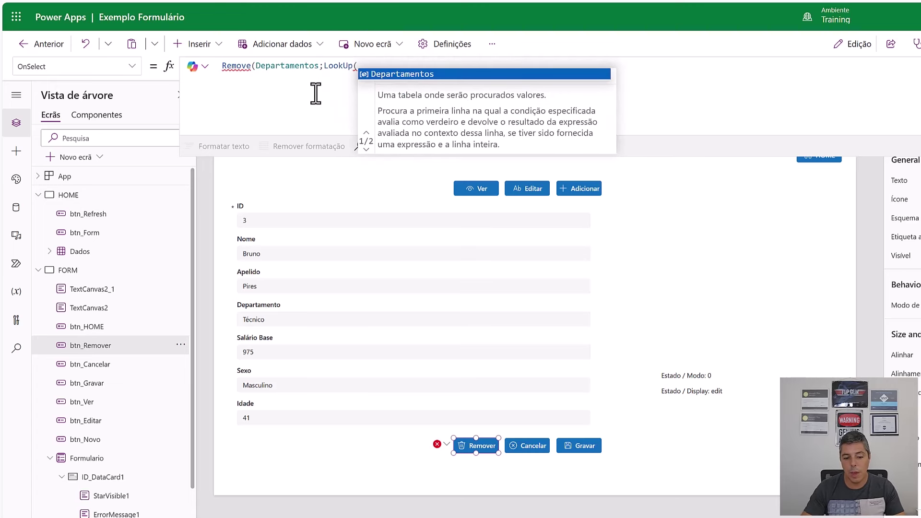
{"action": "key", "text": "Tab"}
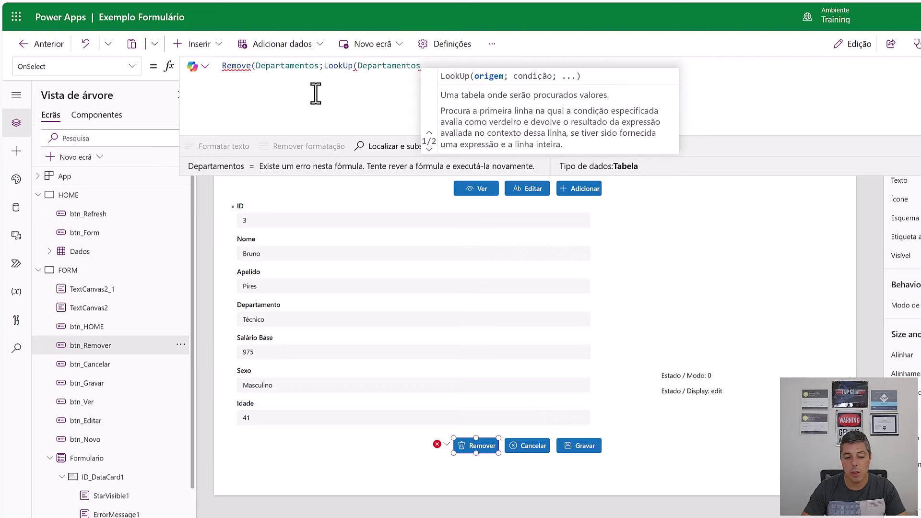
{"action": "type", "text": ";"}
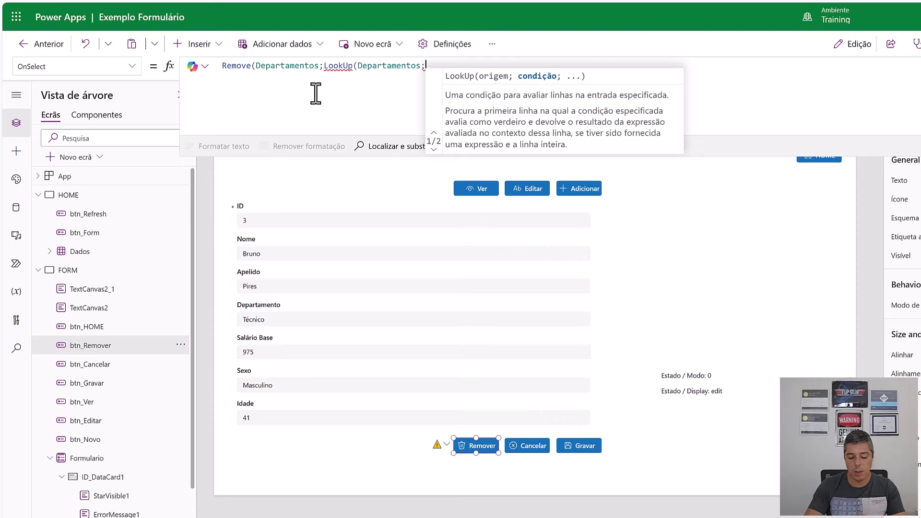
Step: Complete the LookUp with the condition ID = Dados.Selected.ID, close both calls and format the formula text
{"action": "type", "text": "ID"}
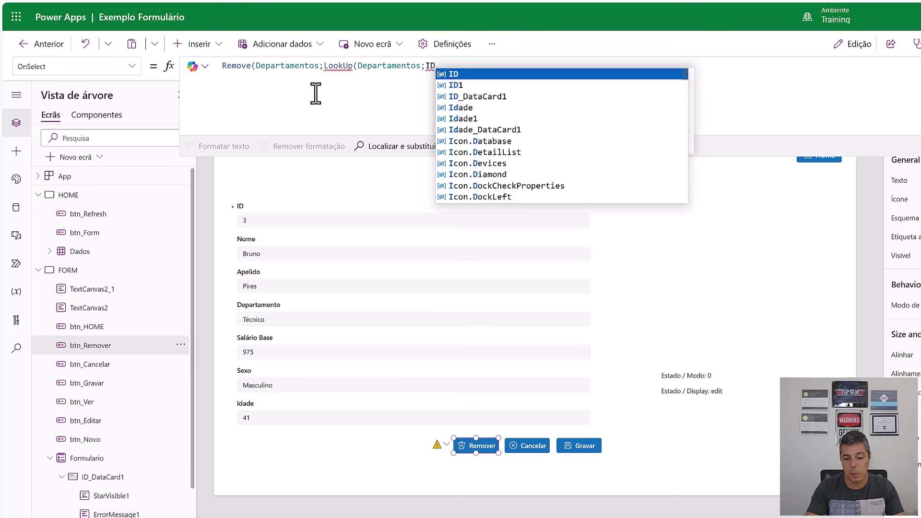
{"action": "type", "text": "= da"}
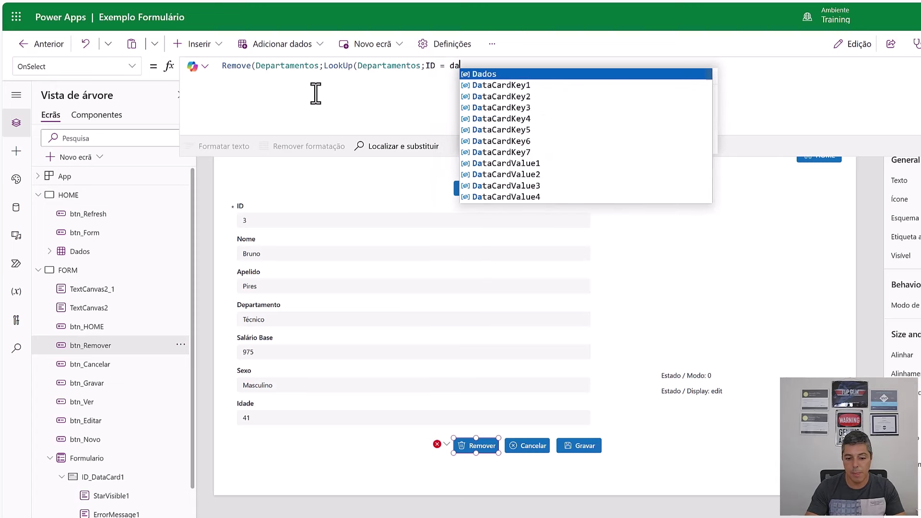
{"action": "key", "text": "Tab"}
{"action": "type", "text": ".sel"}
{"action": "key", "text": "Tab"}
{"action": "type", "text": ".ID"}
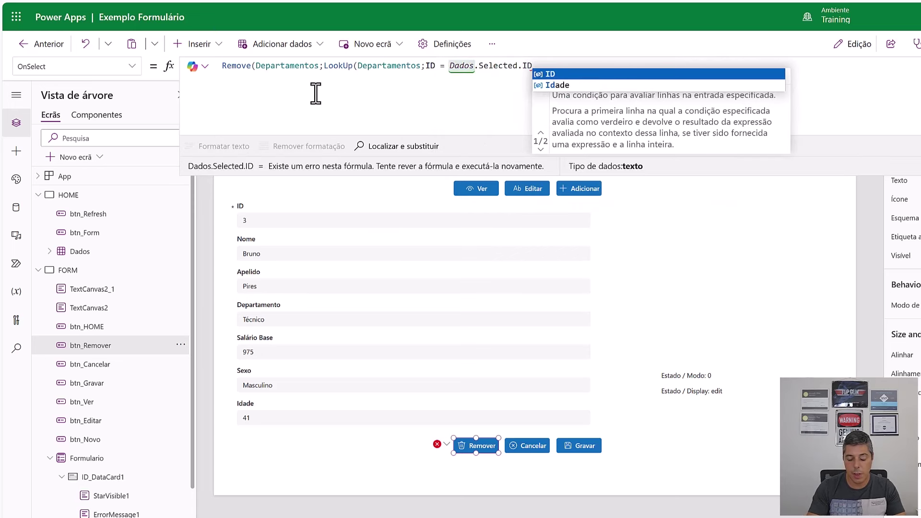
{"action": "type", "text": ")"}
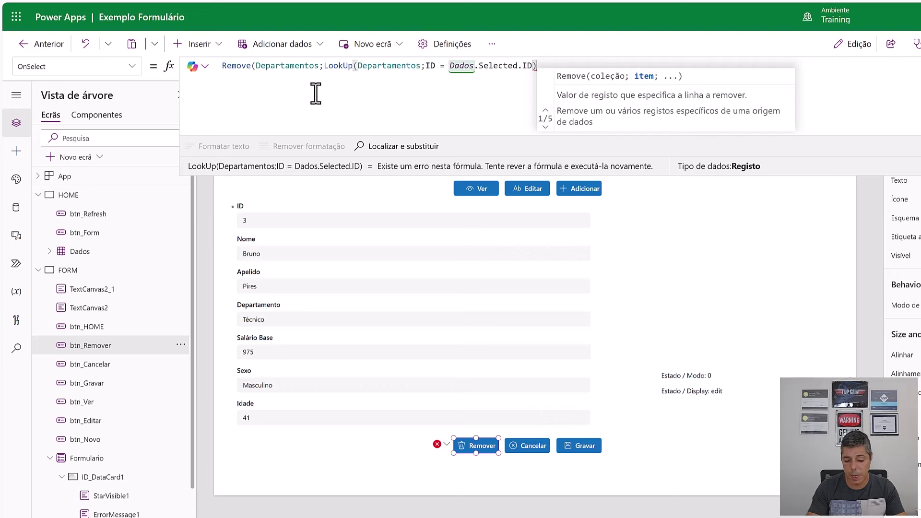
{"action": "type", "text": "."}
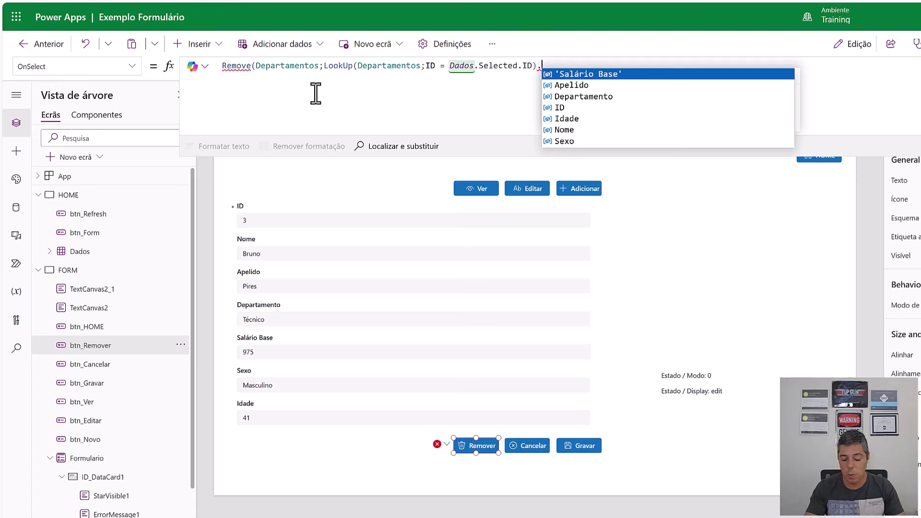
{"action": "key", "text": "BackSpace"}
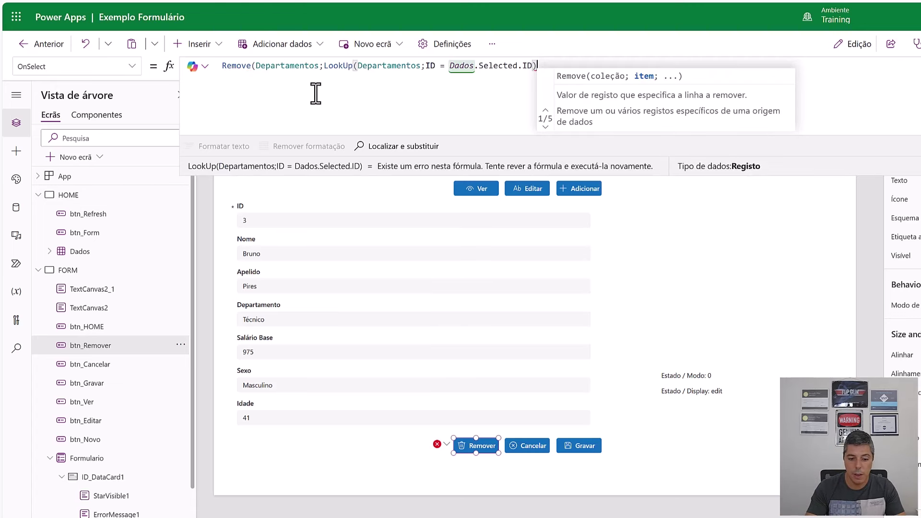
{"action": "type", "text": ")"}
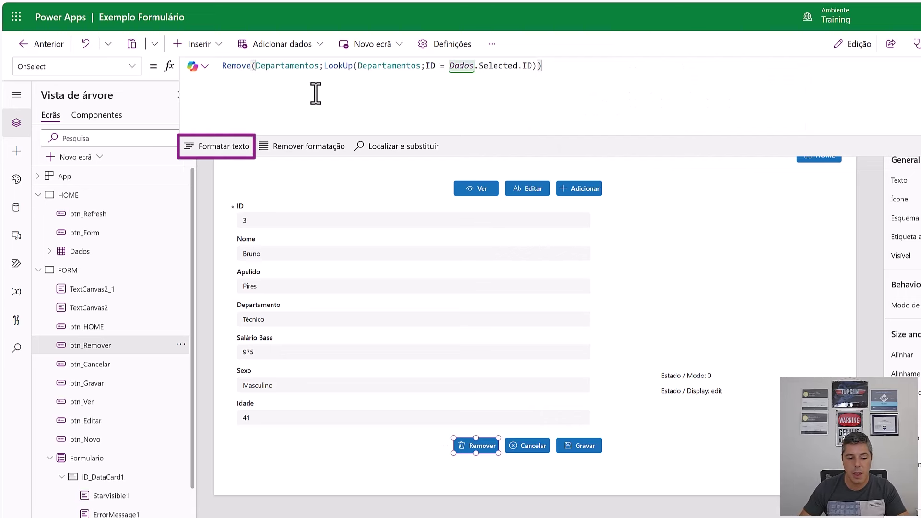
{"action": "left_click", "coordinate": [240, 153]}
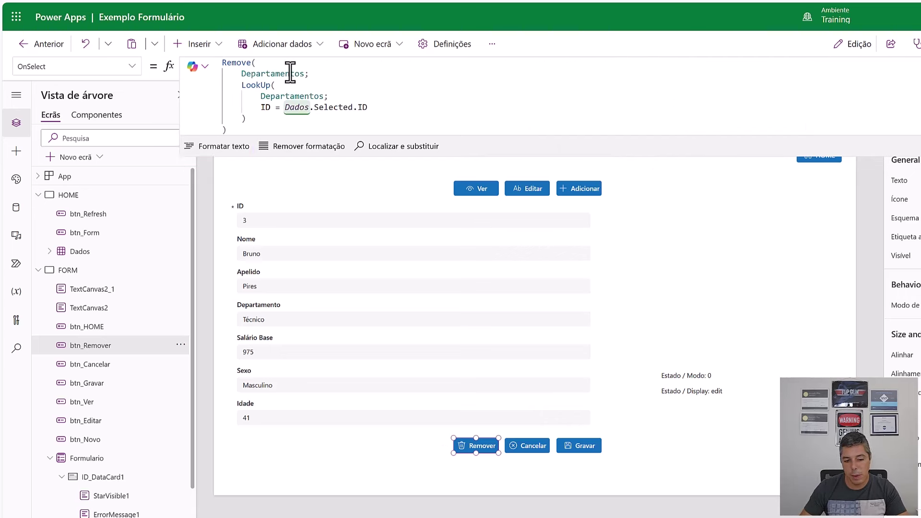
Step: Preview the app from the FORM screen and test the Ver and Editar modes on the open record
{"action": "left_click_drag", "start_coordinate": [242, 85], "coordinate": [376, 117]}
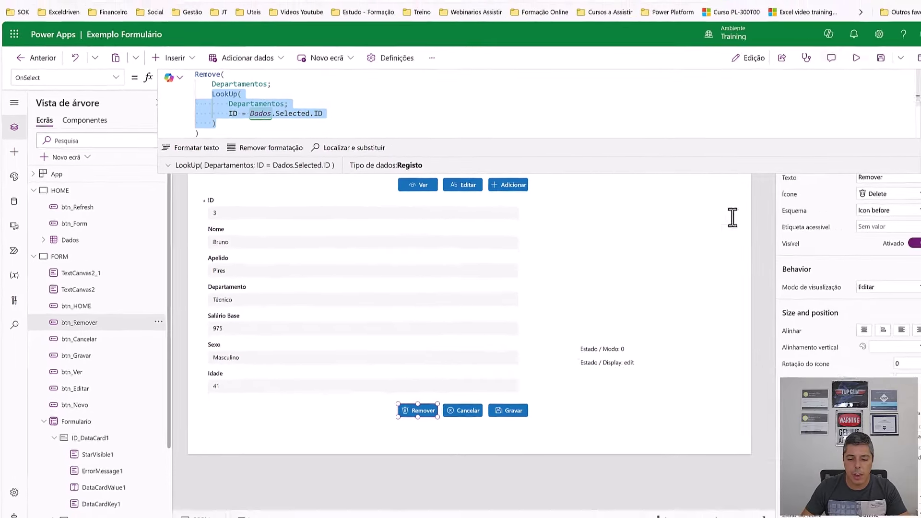
{"action": "left_click", "coordinate": [689, 252]}
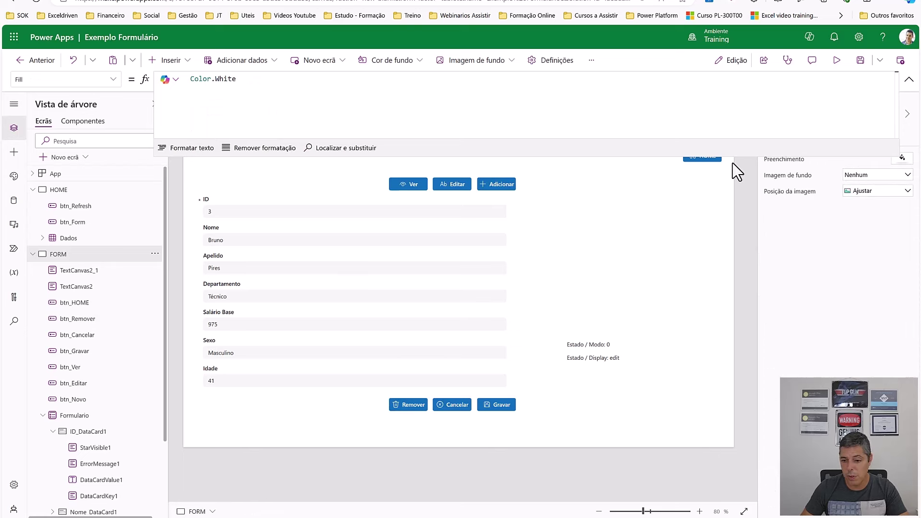
{"action": "left_click", "coordinate": [837, 60]}
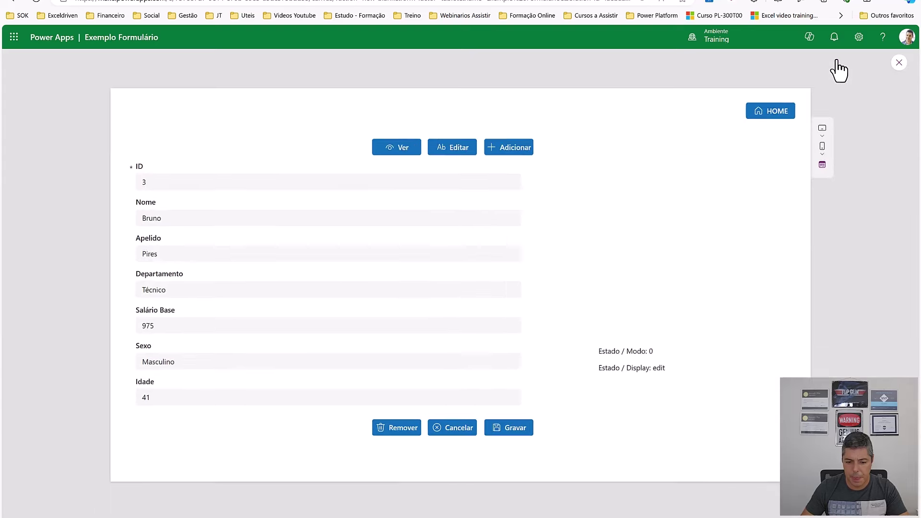
{"action": "left_click", "coordinate": [398, 141]}
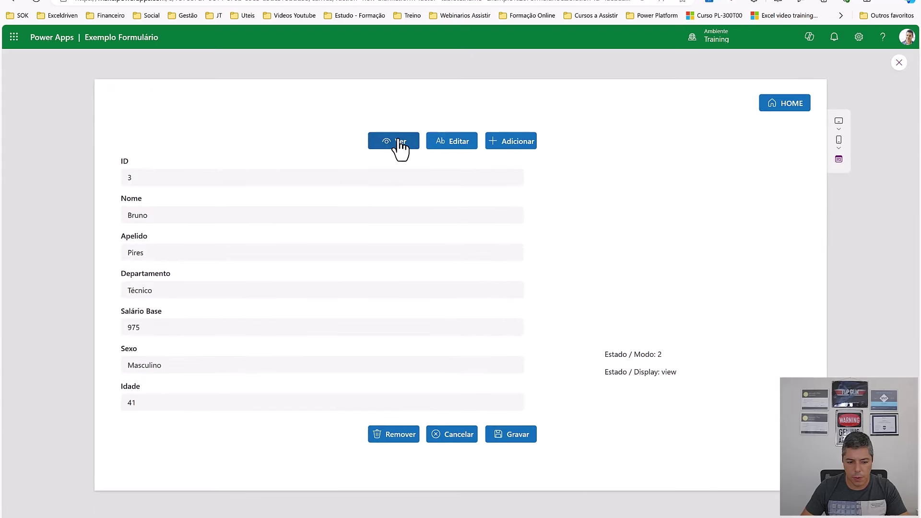
{"action": "left_click", "coordinate": [458, 144]}
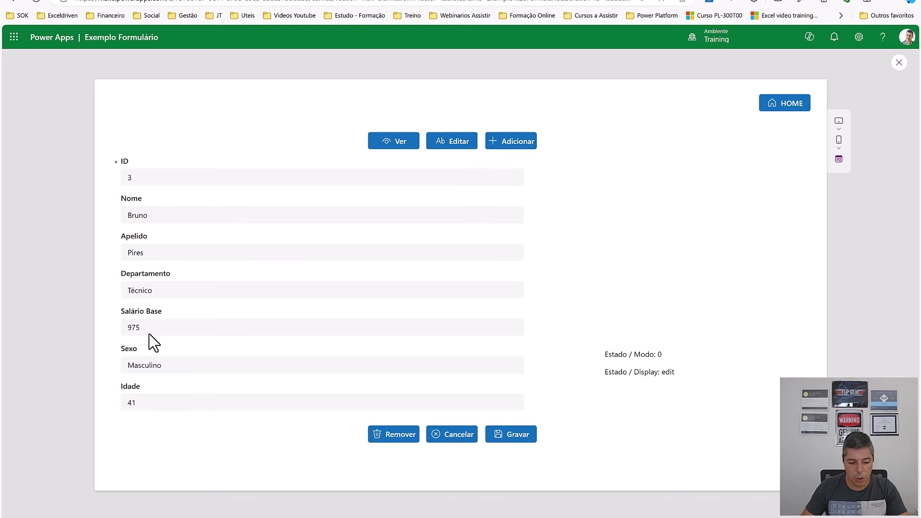
Step: Set the open record's Salário Base to 1500 and save the record
{"action": "left_click_drag", "start_coordinate": [150, 329], "coordinate": [82, 331]}
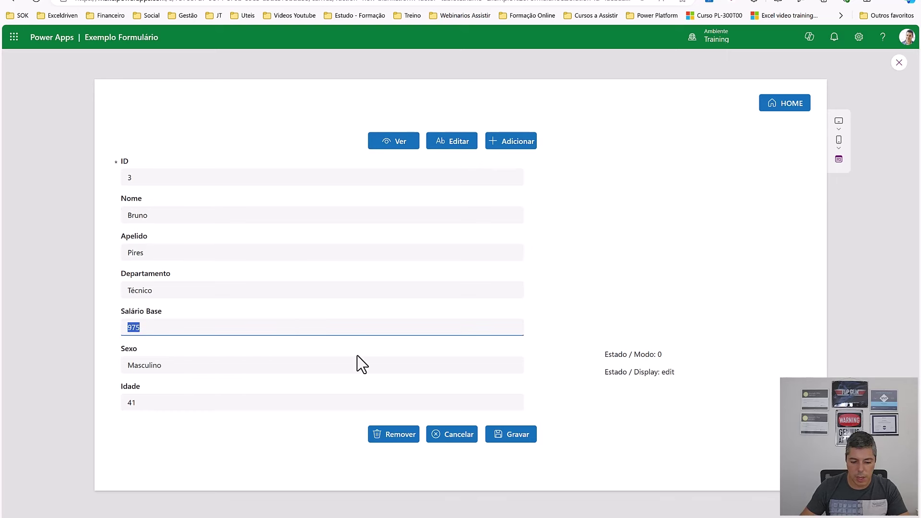
{"action": "type", "text": "150"}
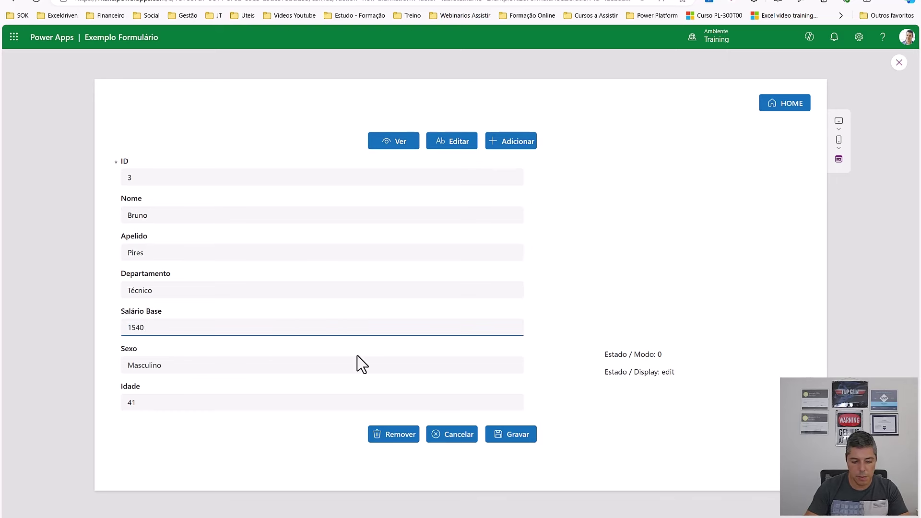
{"action": "type", "text": "0"}
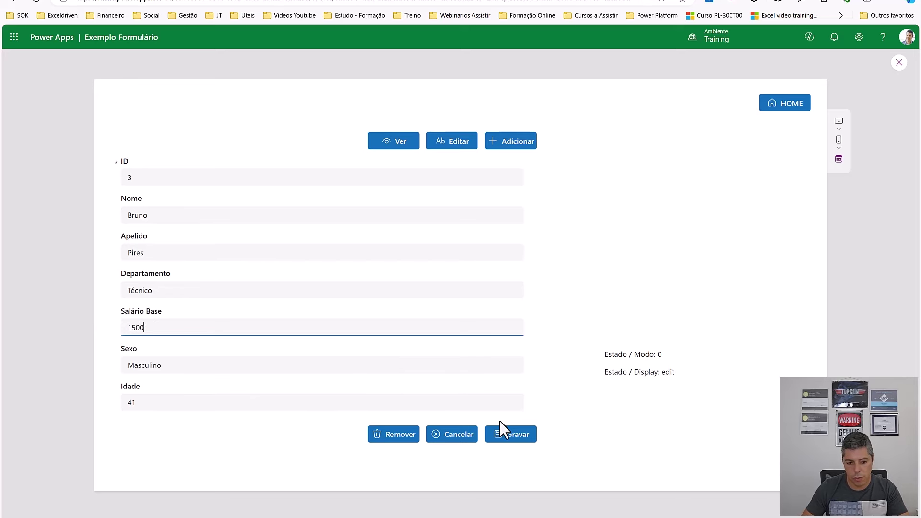
{"action": "left_click", "coordinate": [511, 444]}
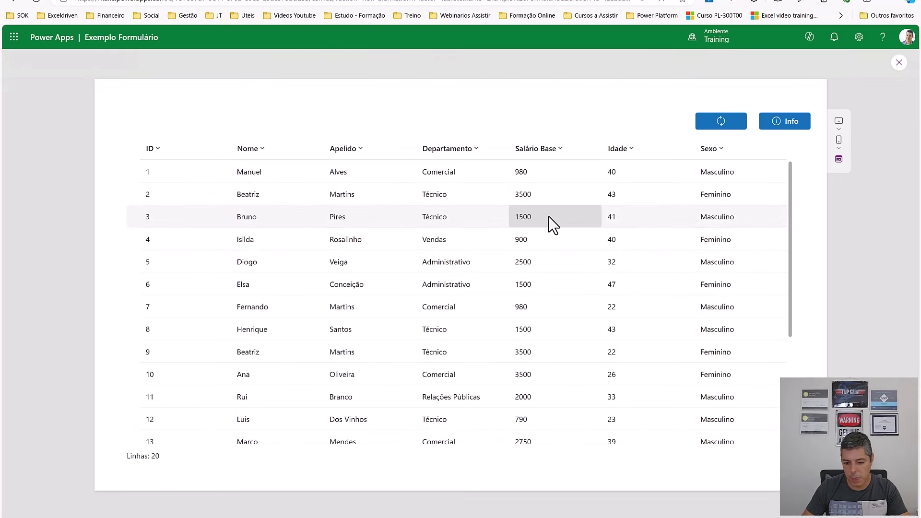
Step: Open the record with ID 5 from the HOME table, set its Idade to 33 and save it
{"action": "left_click", "coordinate": [174, 261]}
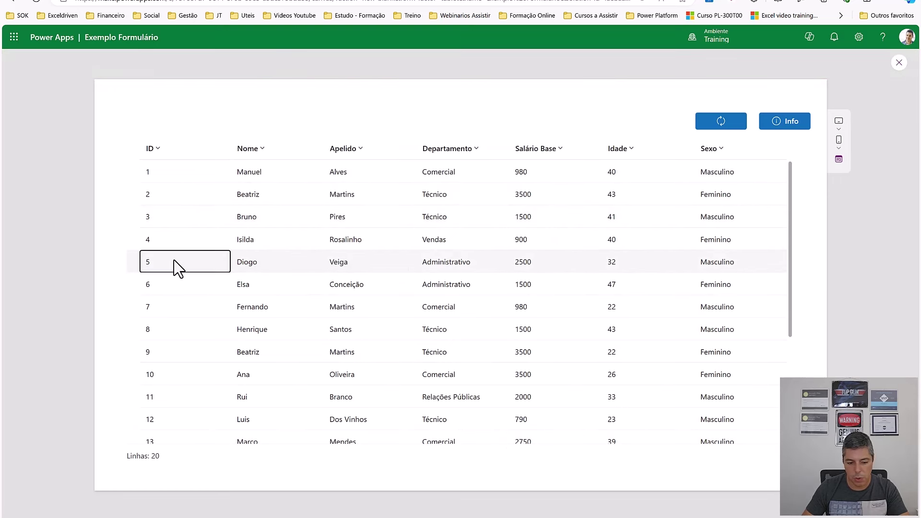
{"action": "left_click", "coordinate": [790, 138]}
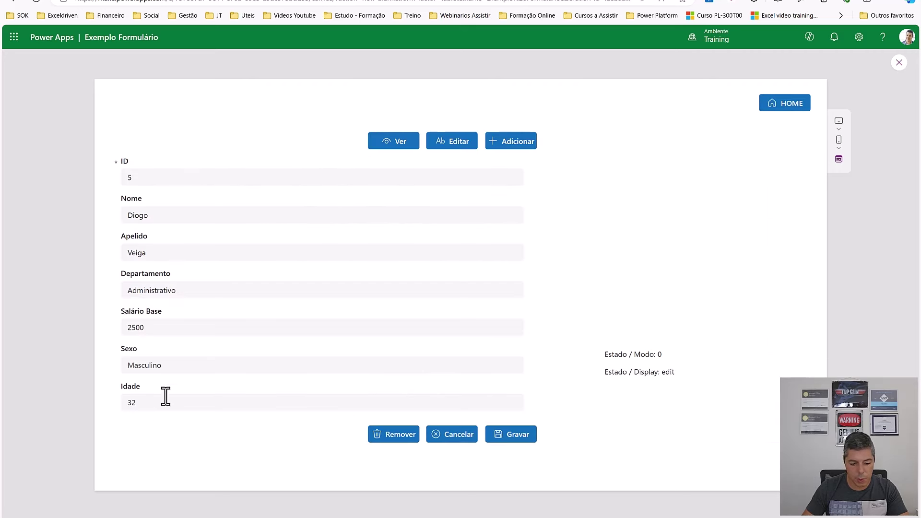
{"action": "double_click", "coordinate": [148, 405]}
{"action": "type", "text": "33"}
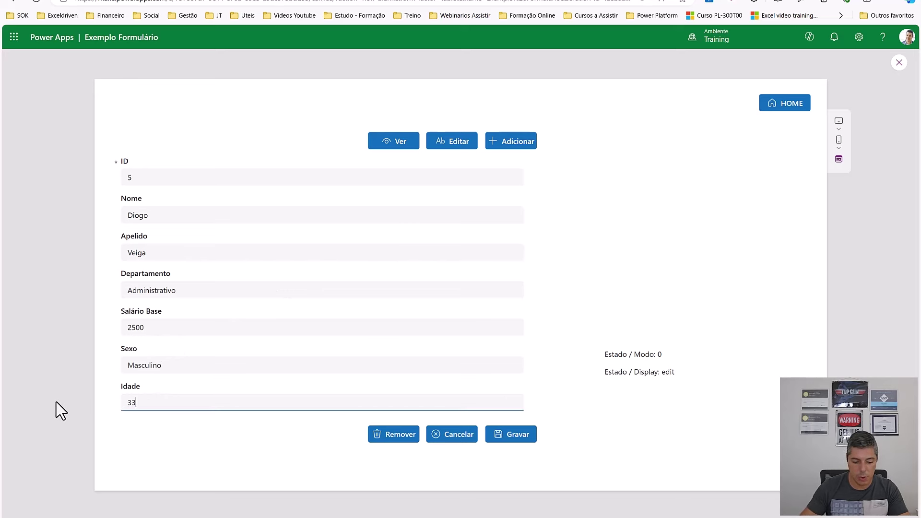
{"action": "left_click", "coordinate": [508, 439]}
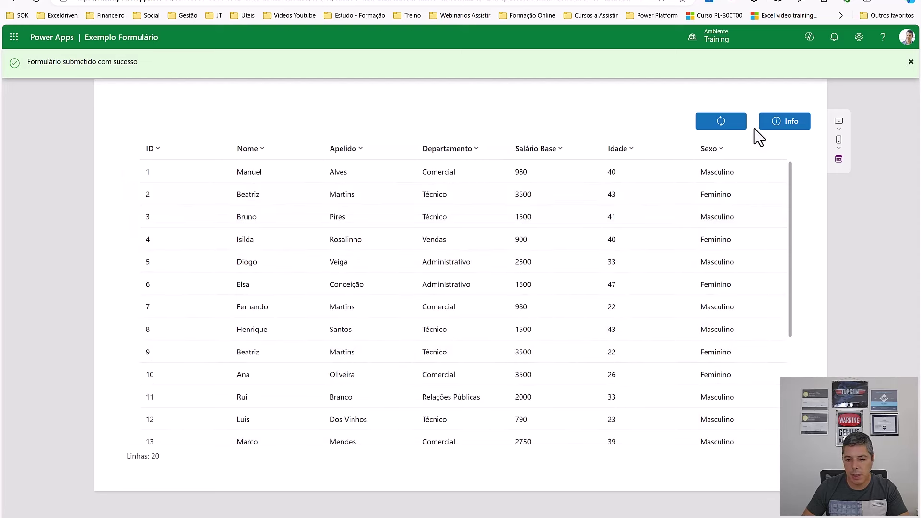
{"action": "left_click", "coordinate": [171, 267]}
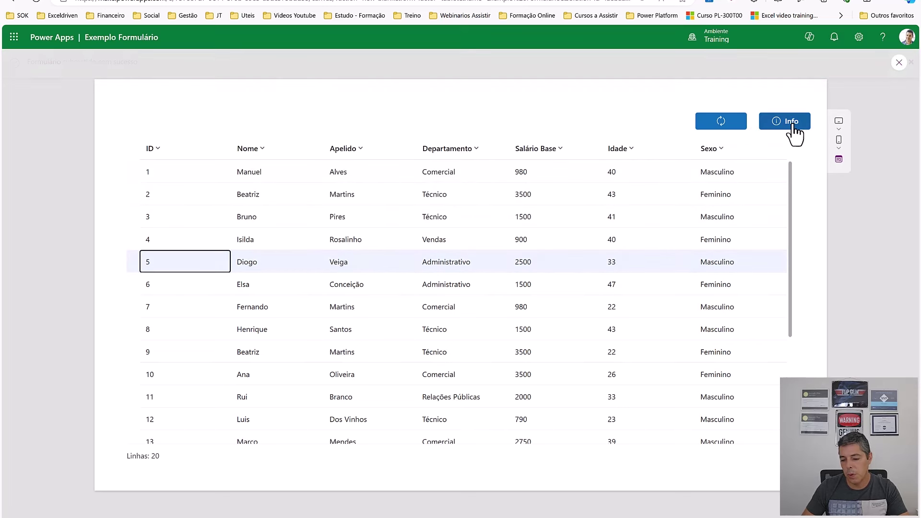
{"action": "left_click", "coordinate": [791, 123]}
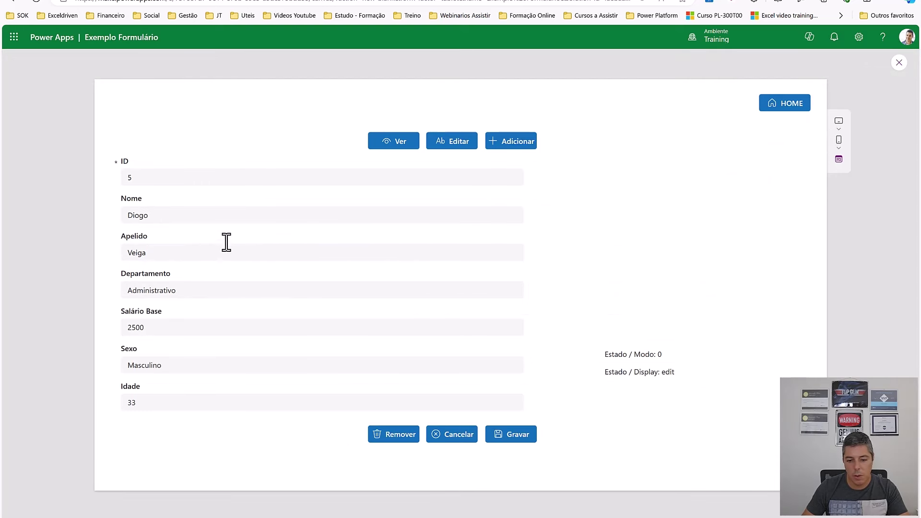
{"action": "left_click", "coordinate": [515, 146]}
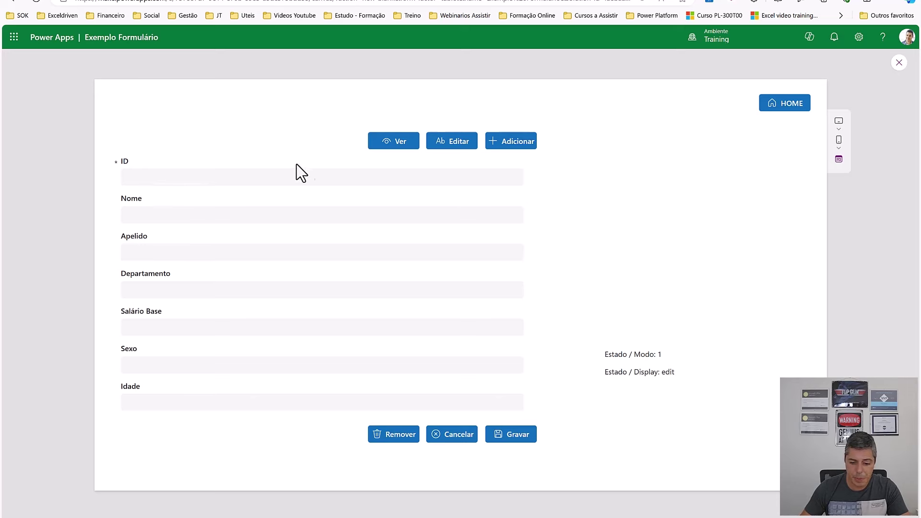
{"action": "left_click", "coordinate": [465, 441]}
{"action": "left_click", "coordinate": [780, 109]}
Step: Check the last ID in the HOME table, start a new record in the form and set its ID to 21
{"action": "scroll", "coordinate": [240, 247], "scroll_direction": "down", "scroll_amount": 3}
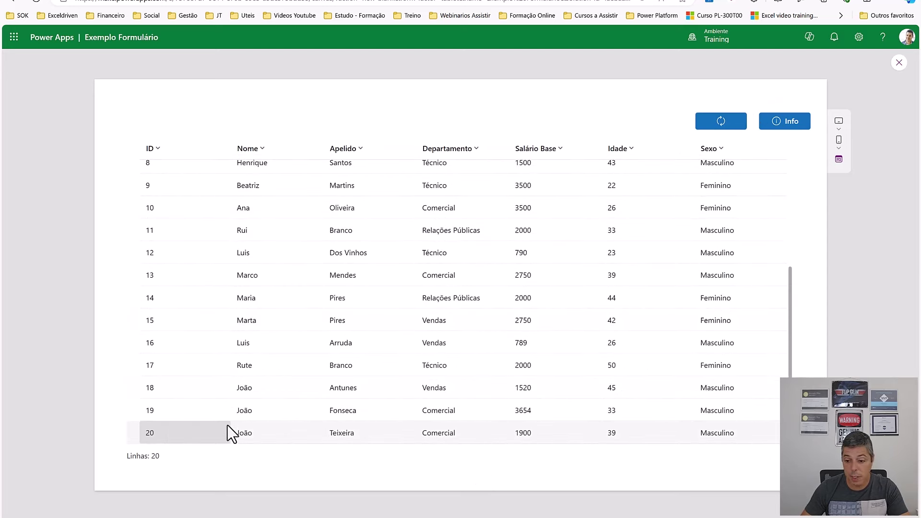
{"action": "left_click", "coordinate": [791, 126]}
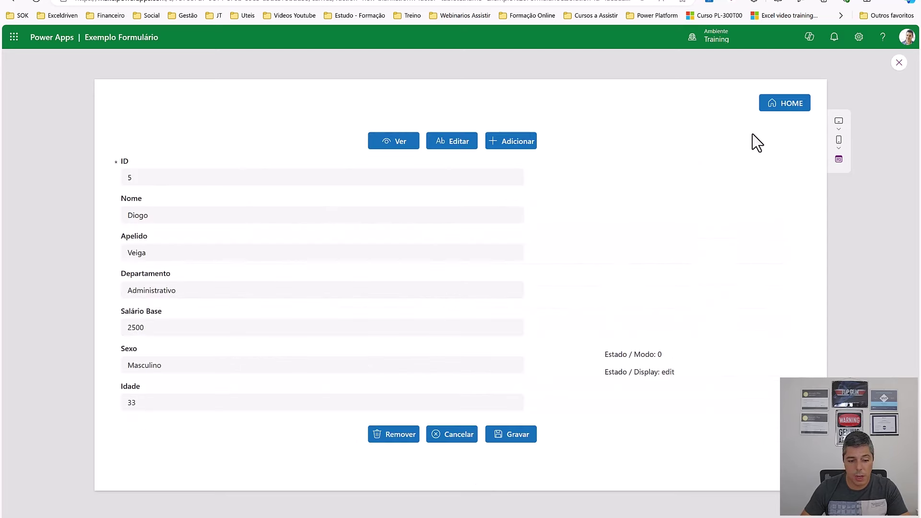
{"action": "left_click", "coordinate": [515, 144]}
{"action": "left_click", "coordinate": [149, 180]}
{"action": "type", "text": "21"}
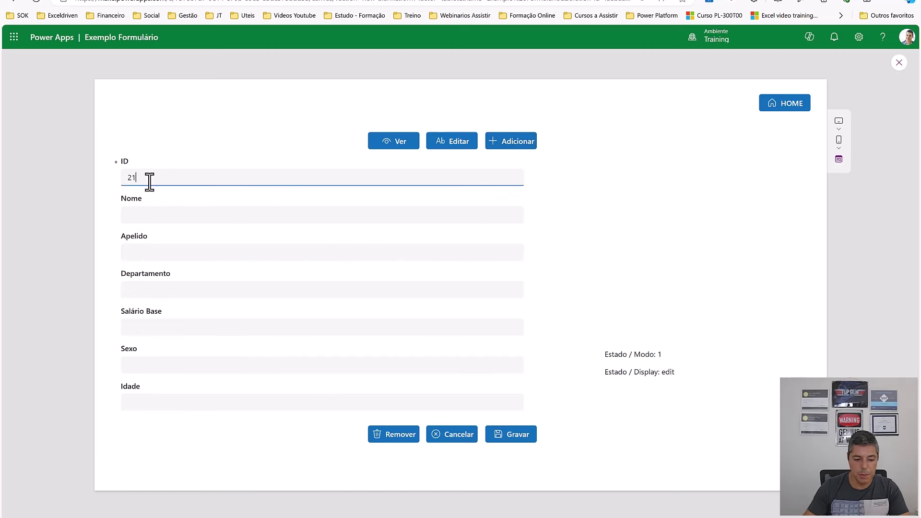
Step: Fill in the new record's Nome and Apelido with the person's first name and surname, and set Departamento to Comercial
{"action": "left_click", "coordinate": [150, 216]}
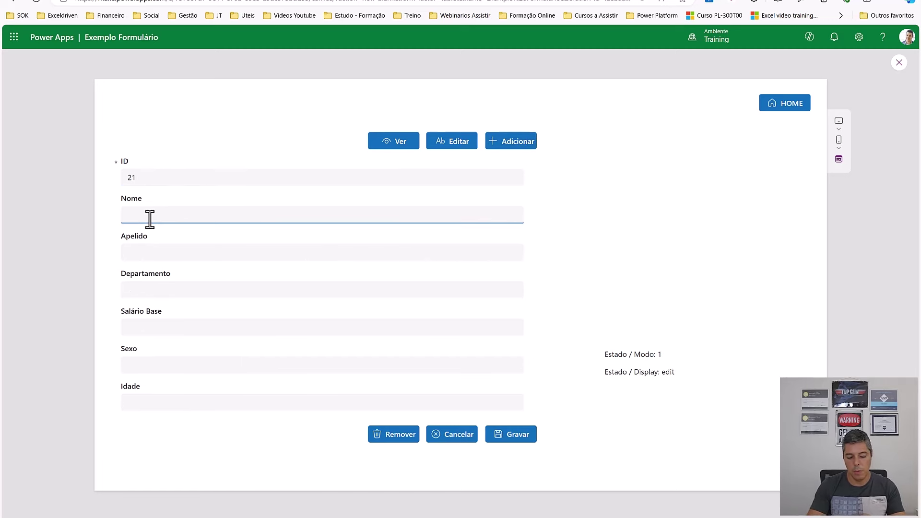
{"action": "type", "text": "Rogér"}
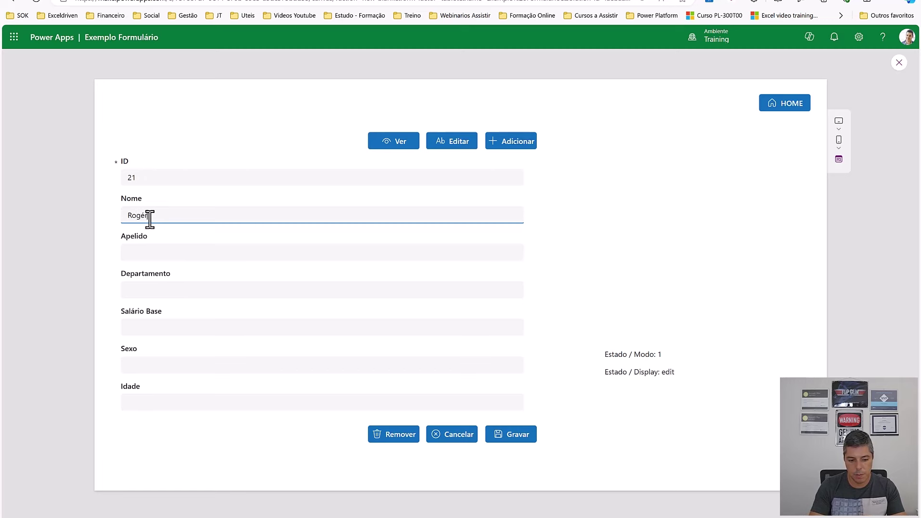
{"action": "type", "text": "io"}
{"action": "left_click", "coordinate": [149, 252]}
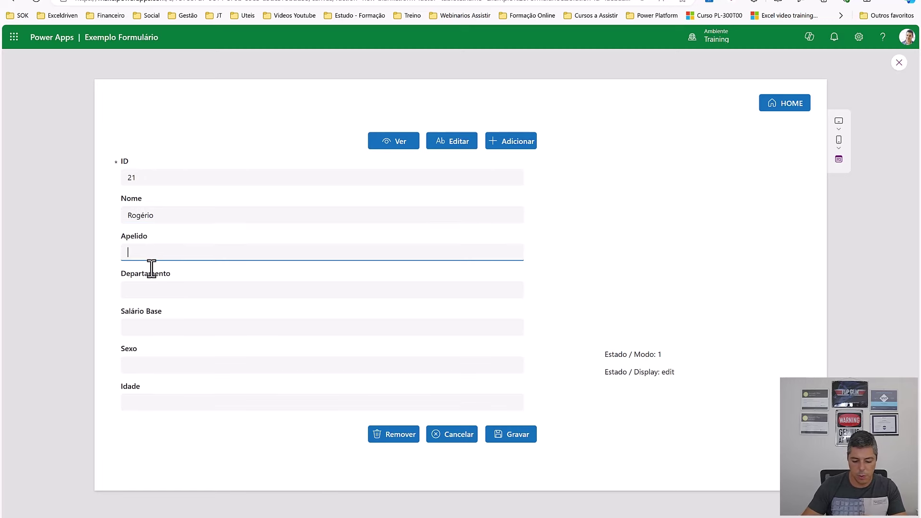
{"action": "type", "text": "Batista"}
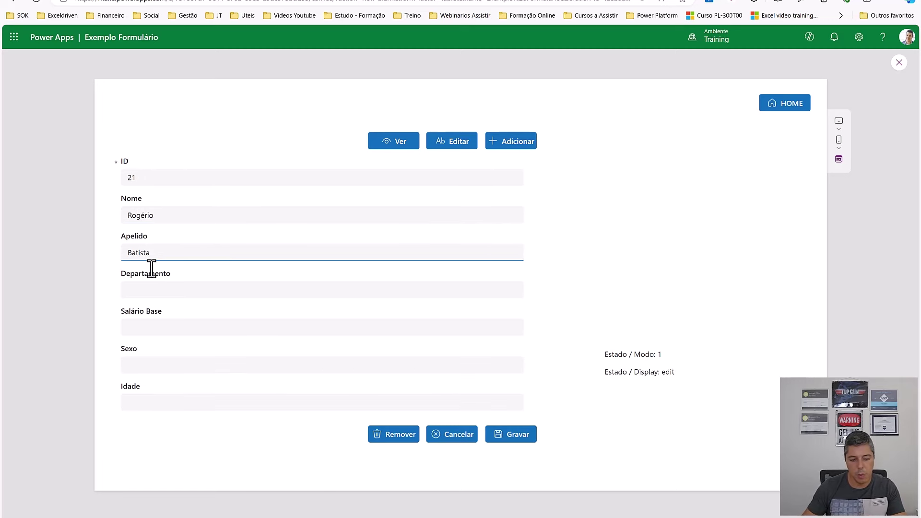
{"action": "left_click", "coordinate": [143, 289]}
{"action": "type", "text": "Comercial"}
Step: Set the new record's Salário Base to 2600, Sexo to Masculino and Idade to 45, and save it
{"action": "left_click", "coordinate": [154, 328]}
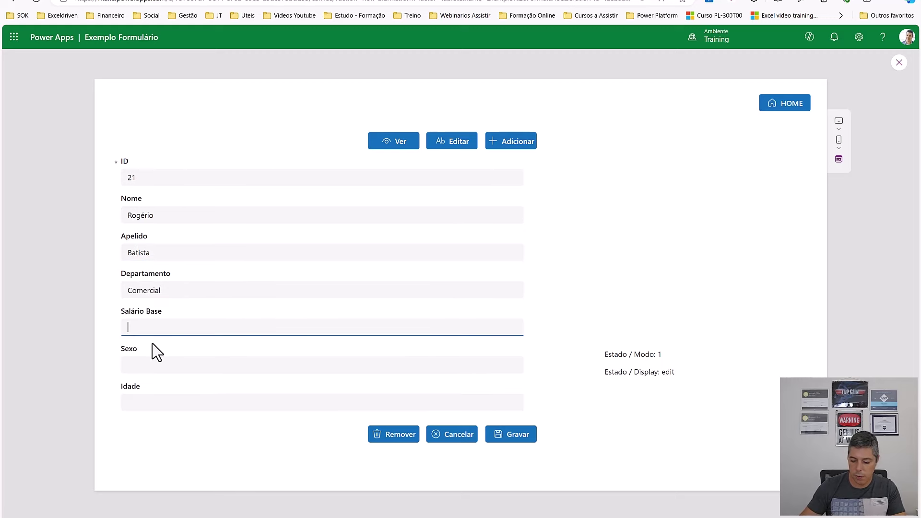
{"action": "type", "text": "2600"}
{"action": "left_click", "coordinate": [152, 369]}
{"action": "type", "text": "Masculino"}
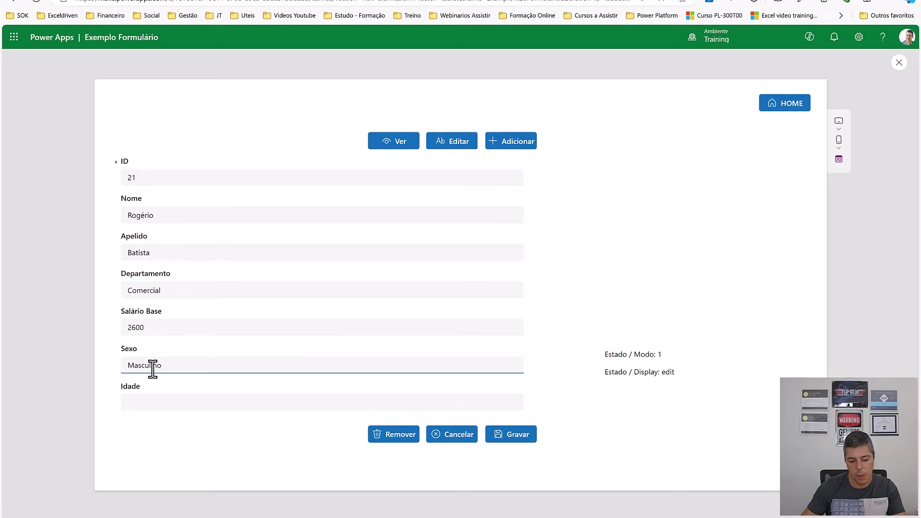
{"action": "left_click", "coordinate": [137, 402]}
{"action": "type", "text": "45"}
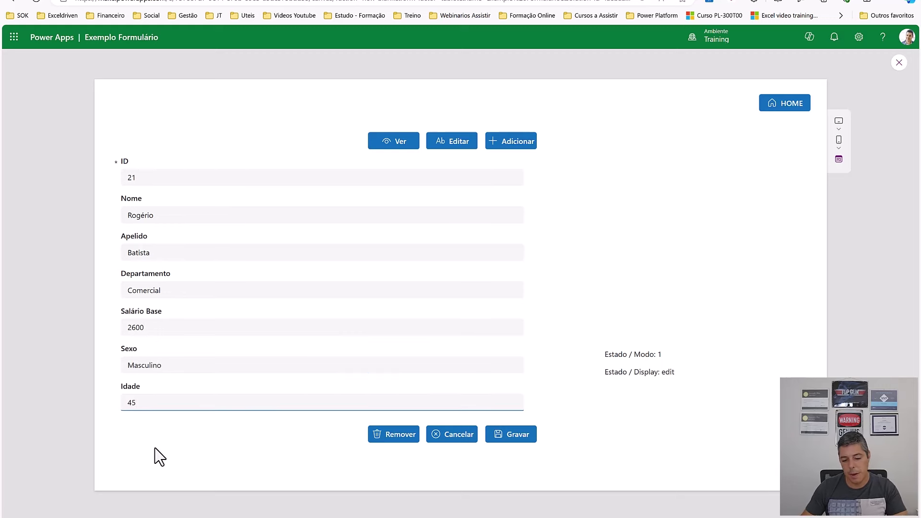
{"action": "left_click", "coordinate": [529, 444]}
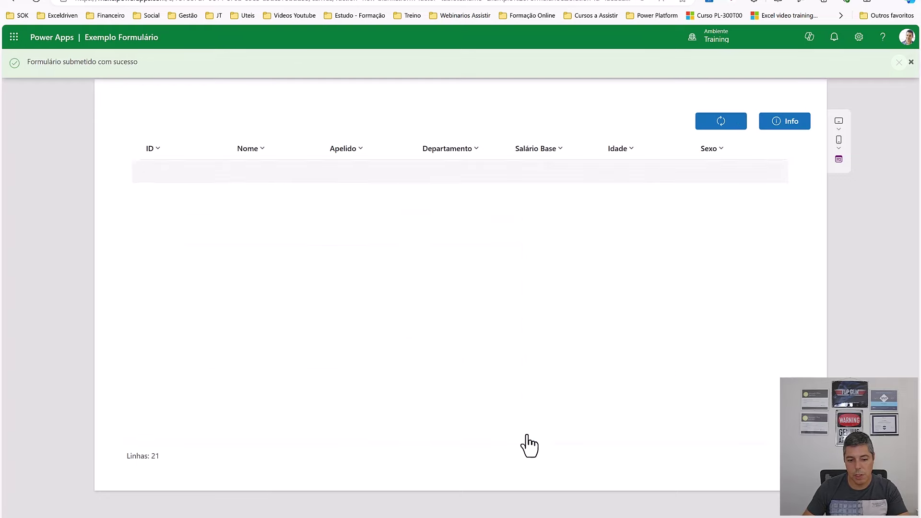
Step: Check the end of the HOME table for the added record, dismiss the notification and close the preview
{"action": "scroll", "coordinate": [530, 247], "scroll_direction": "down", "scroll_amount": 3}
{"action": "scroll", "coordinate": [530, 249], "scroll_direction": "down", "scroll_amount": 3}
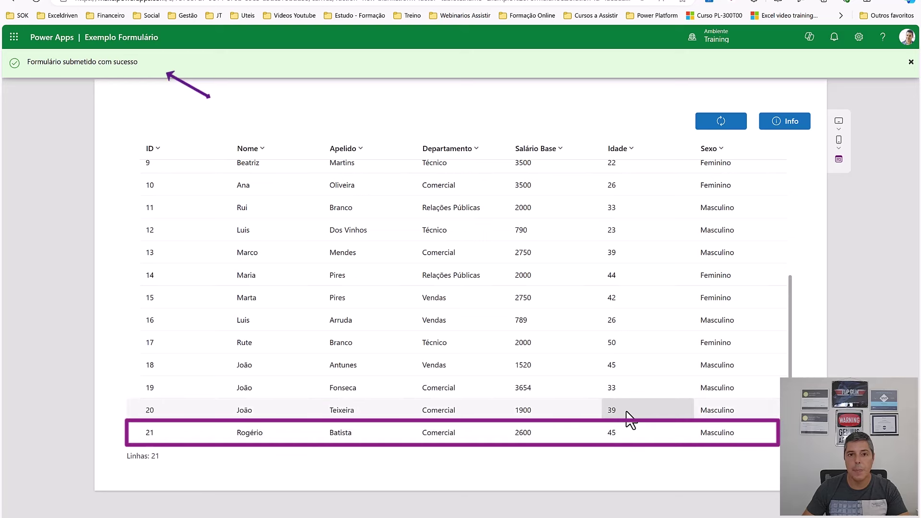
{"action": "left_click", "coordinate": [910, 62]}
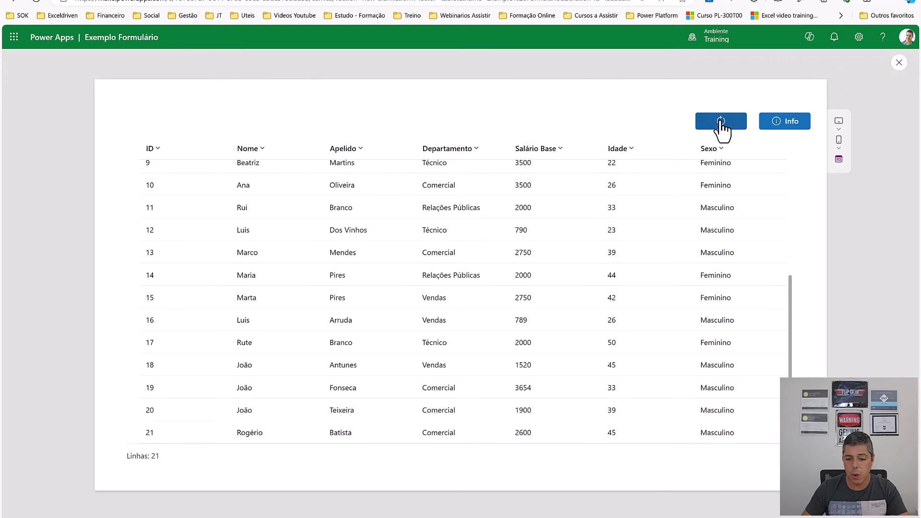
{"action": "left_click", "coordinate": [899, 63]}
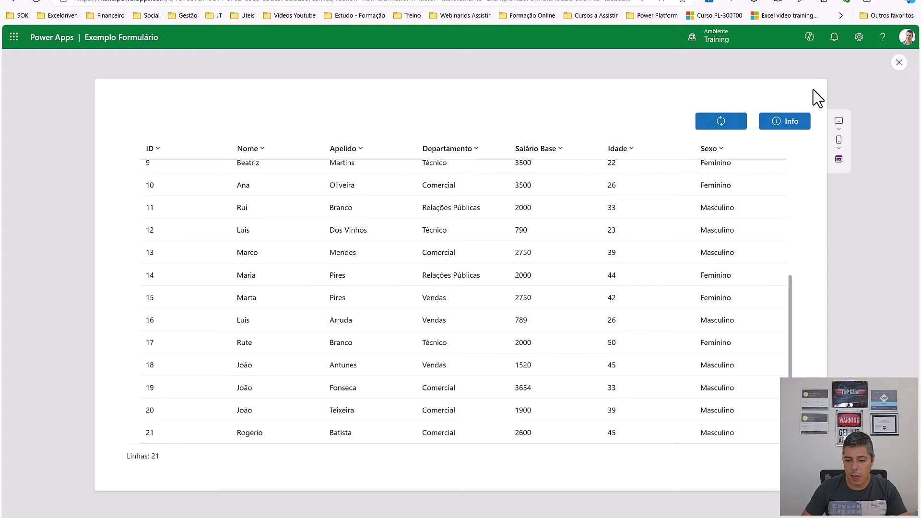
{"action": "left_click", "coordinate": [551, 327]}
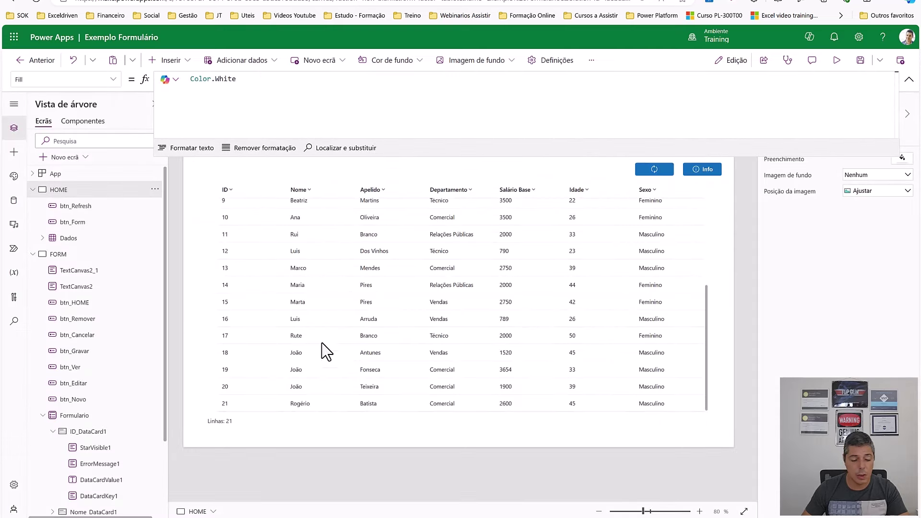
Step: Set the OnSelect formula of the HOME screen's btn_Refresh to Refresh(Departamentos) and collapse the formula bar
{"action": "left_click", "coordinate": [654, 170]}
{"action": "double_click", "coordinate": [237, 78]}
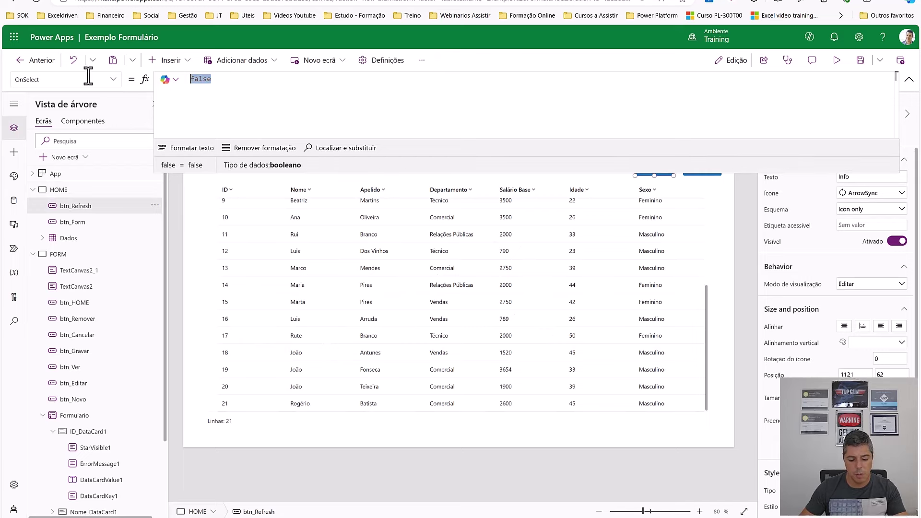
{"action": "type", "text": "Re"}
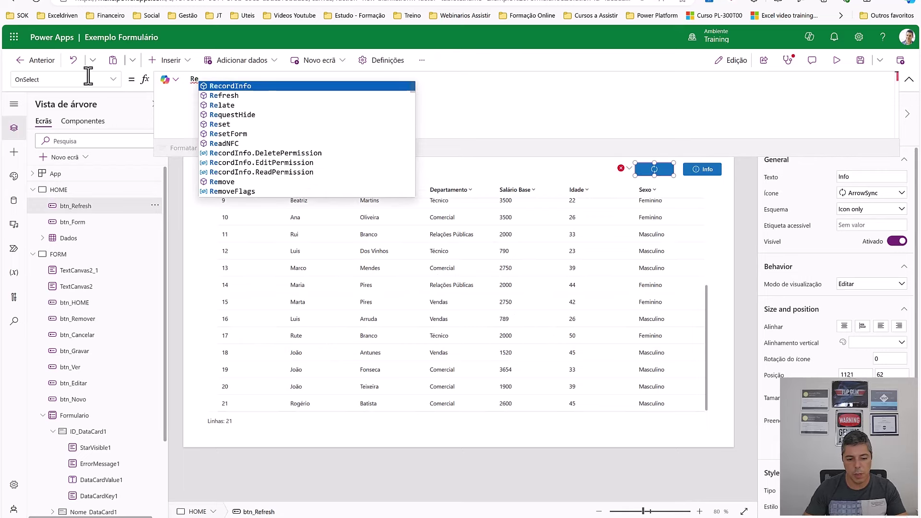
{"action": "type", "text": "fresh("}
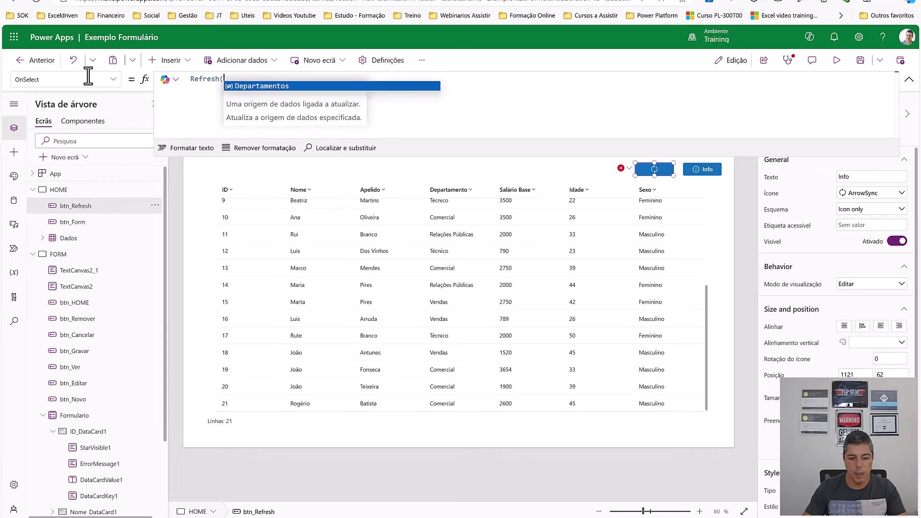
{"action": "key", "text": "Tab"}
{"action": "type", "text": ")"}
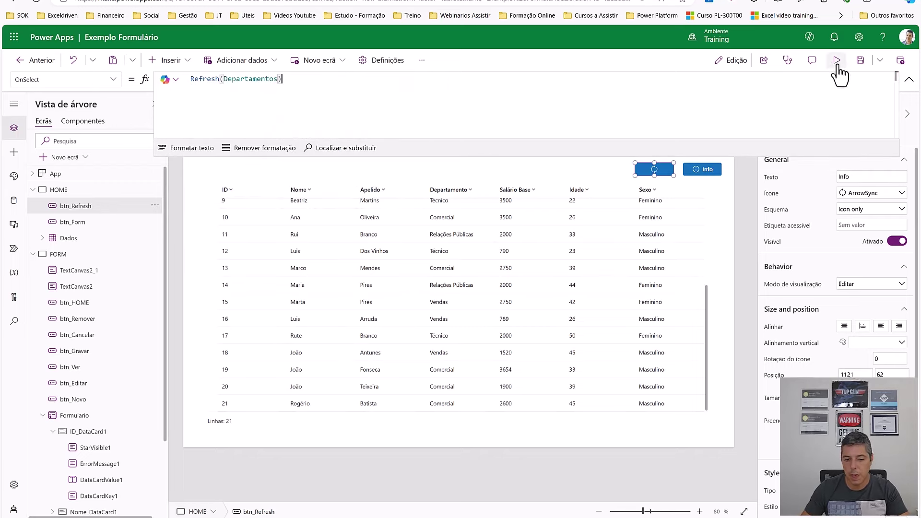
{"action": "left_click", "coordinate": [741, 175]}
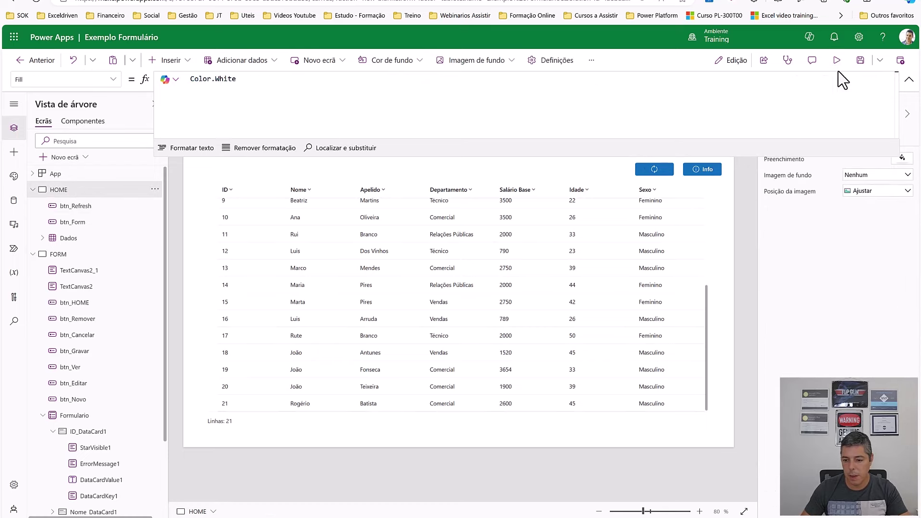
{"action": "left_click", "coordinate": [909, 80]}
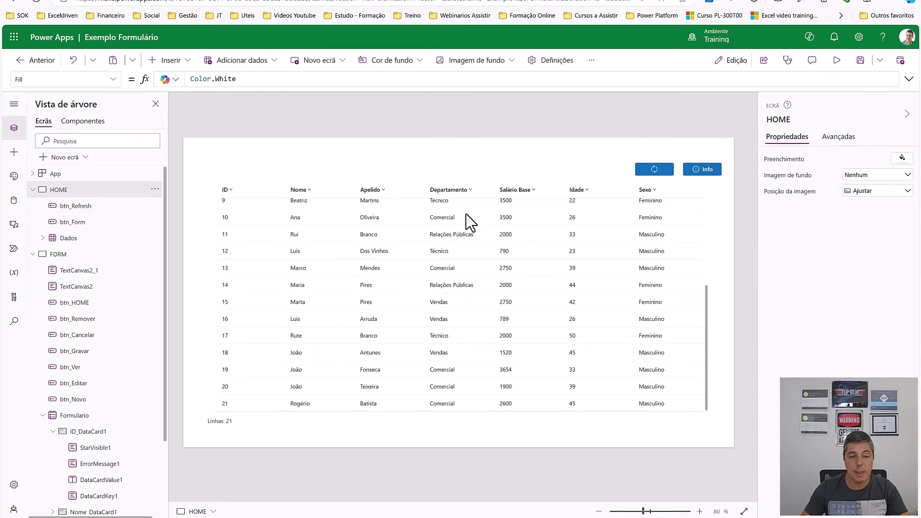